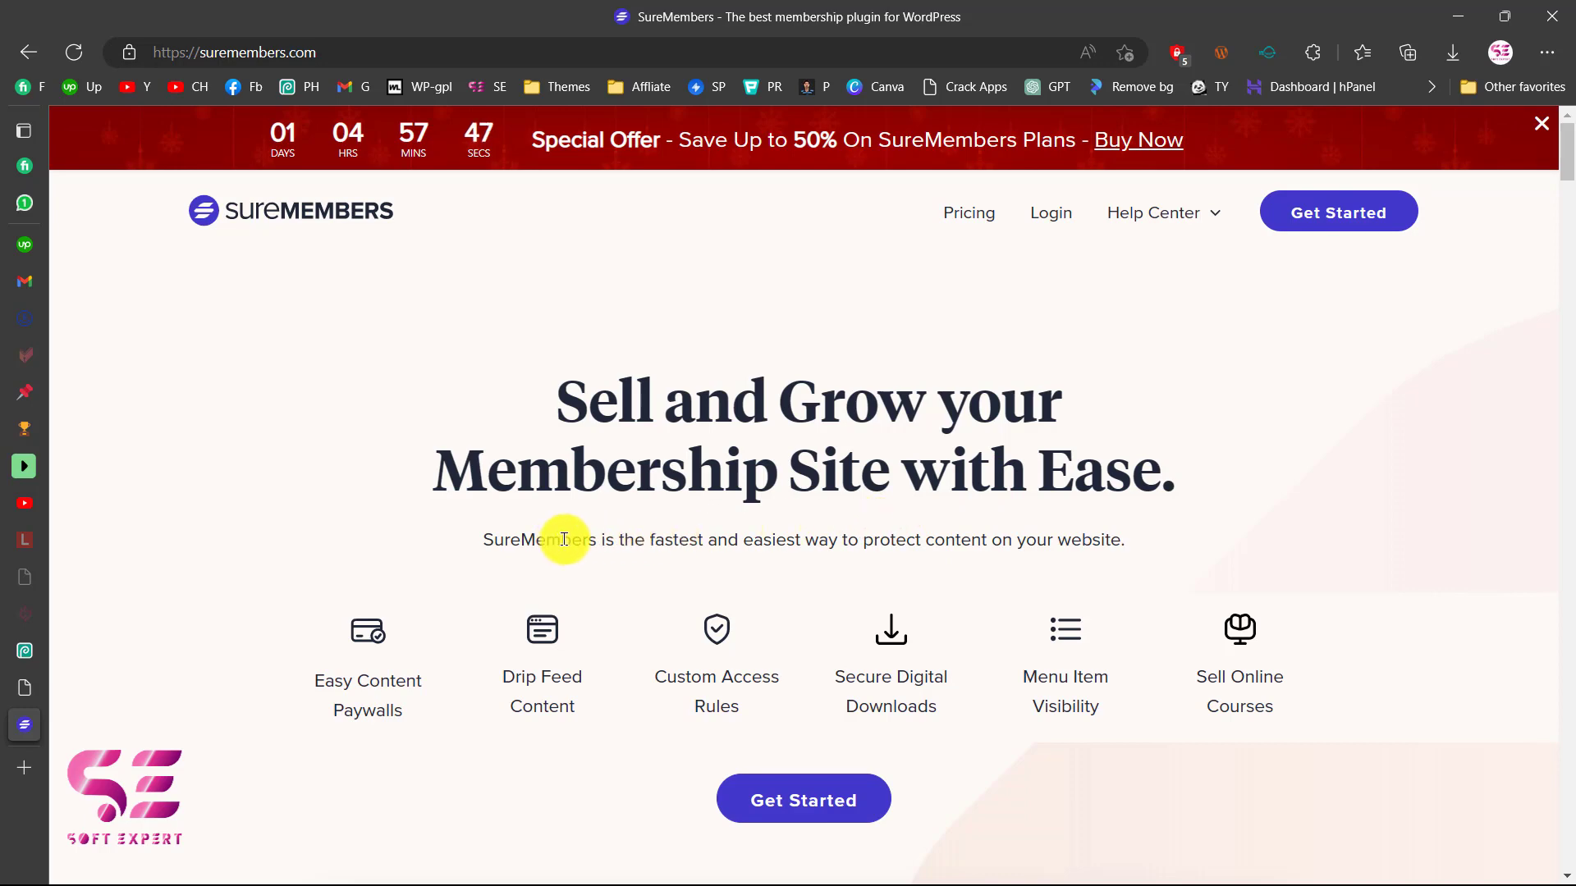
# In the WordPress admin, open a blank new form under SureMembers Access Groups
pyautogui.moveTo(585, 540); pyautogui.dragTo(1150, 545)
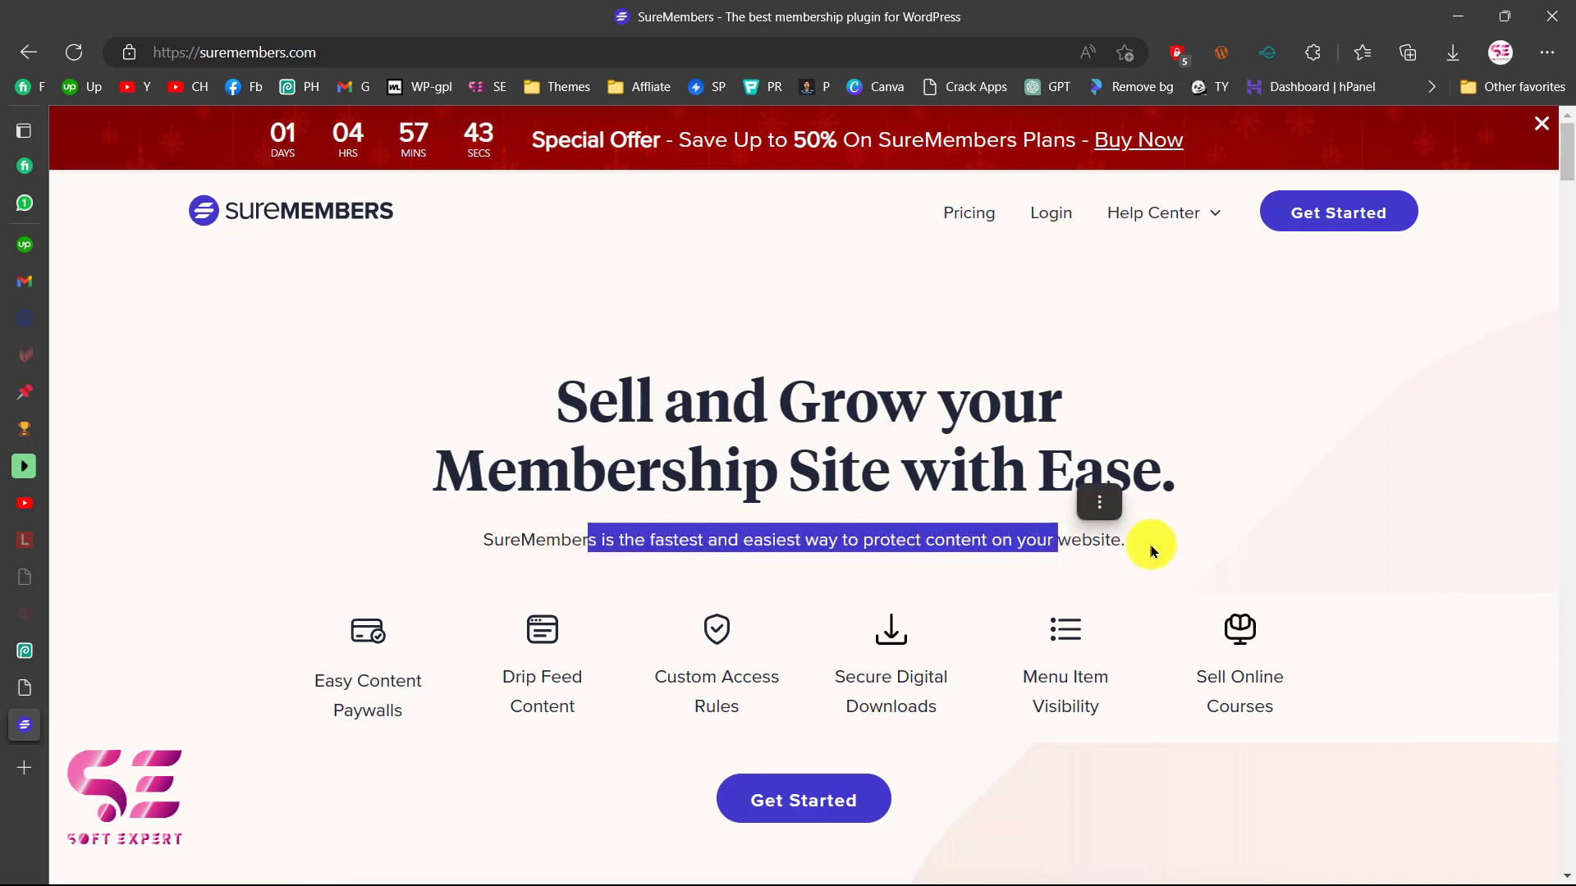
pyautogui.click(1173, 550)
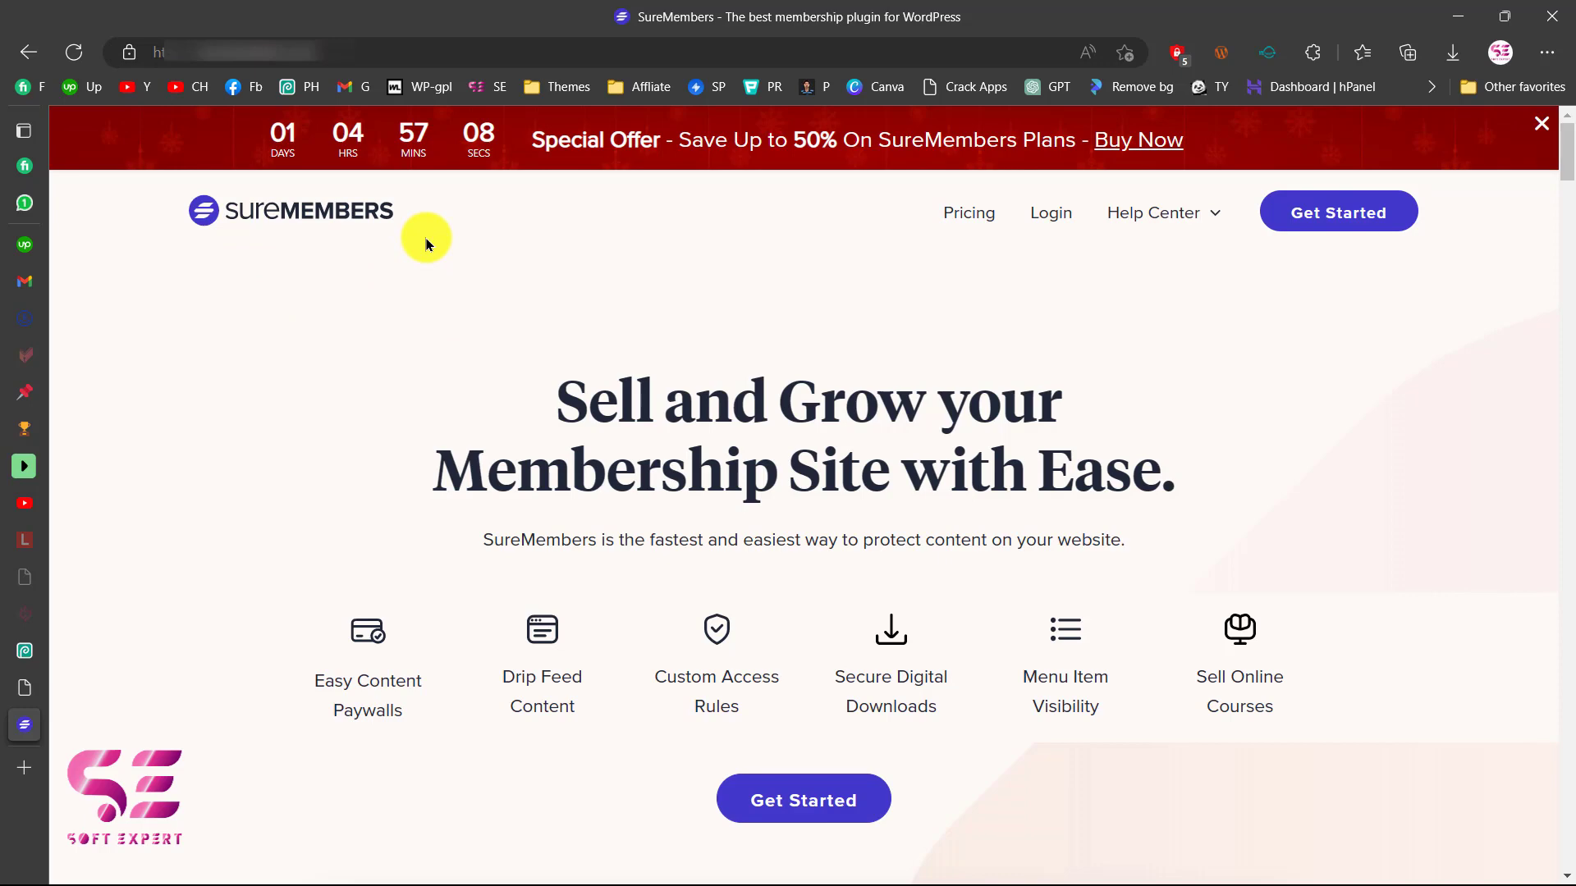
pyautogui.click(23, 692)
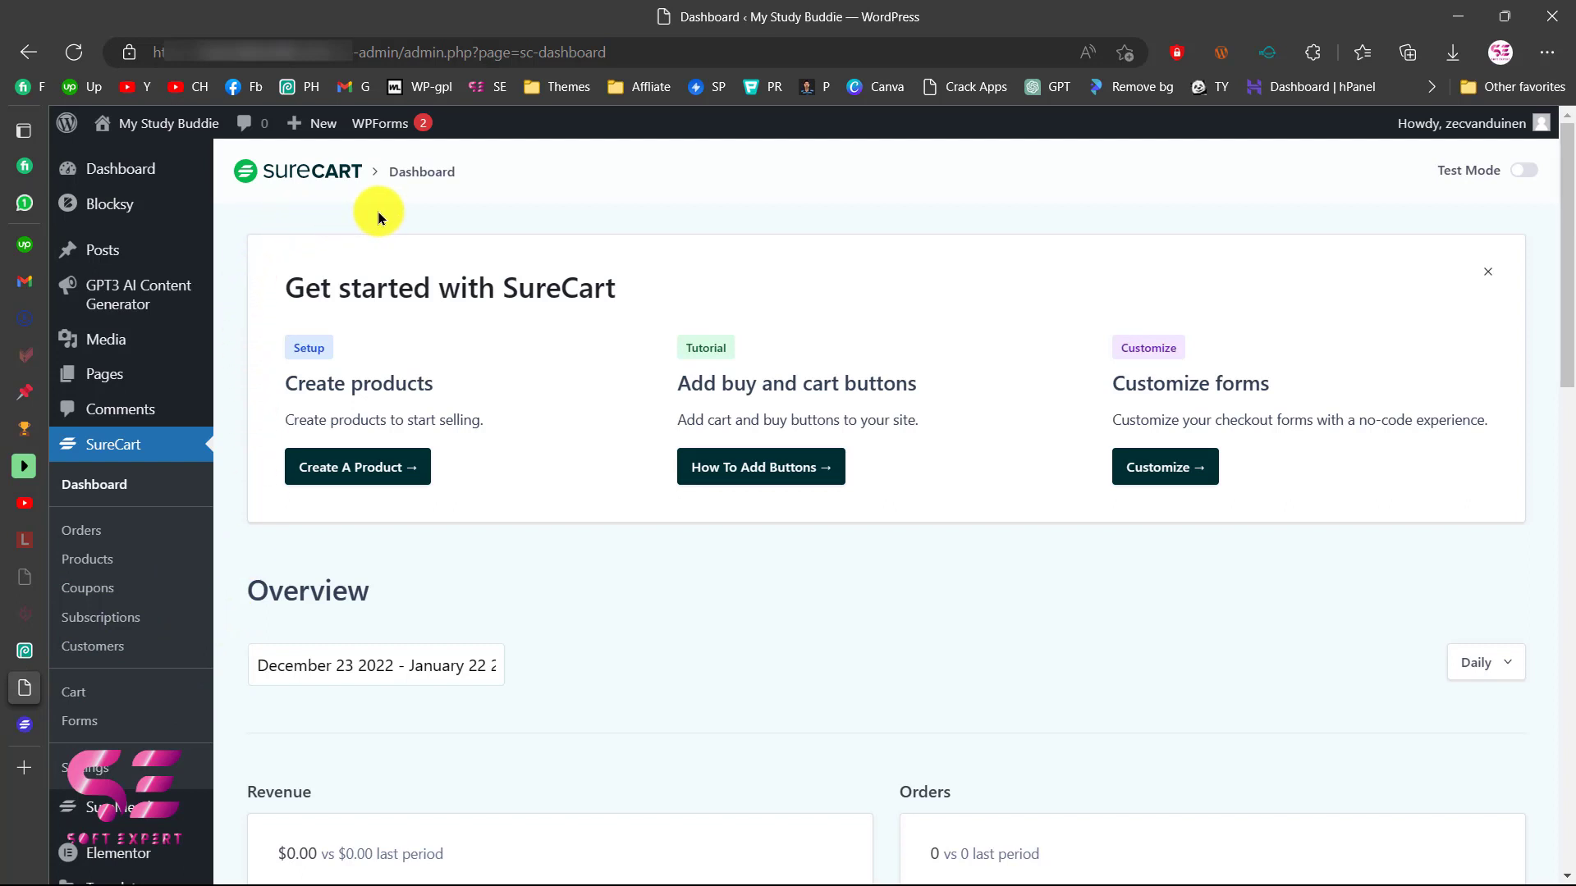
pyautogui.scroll(-2, 131, 628)
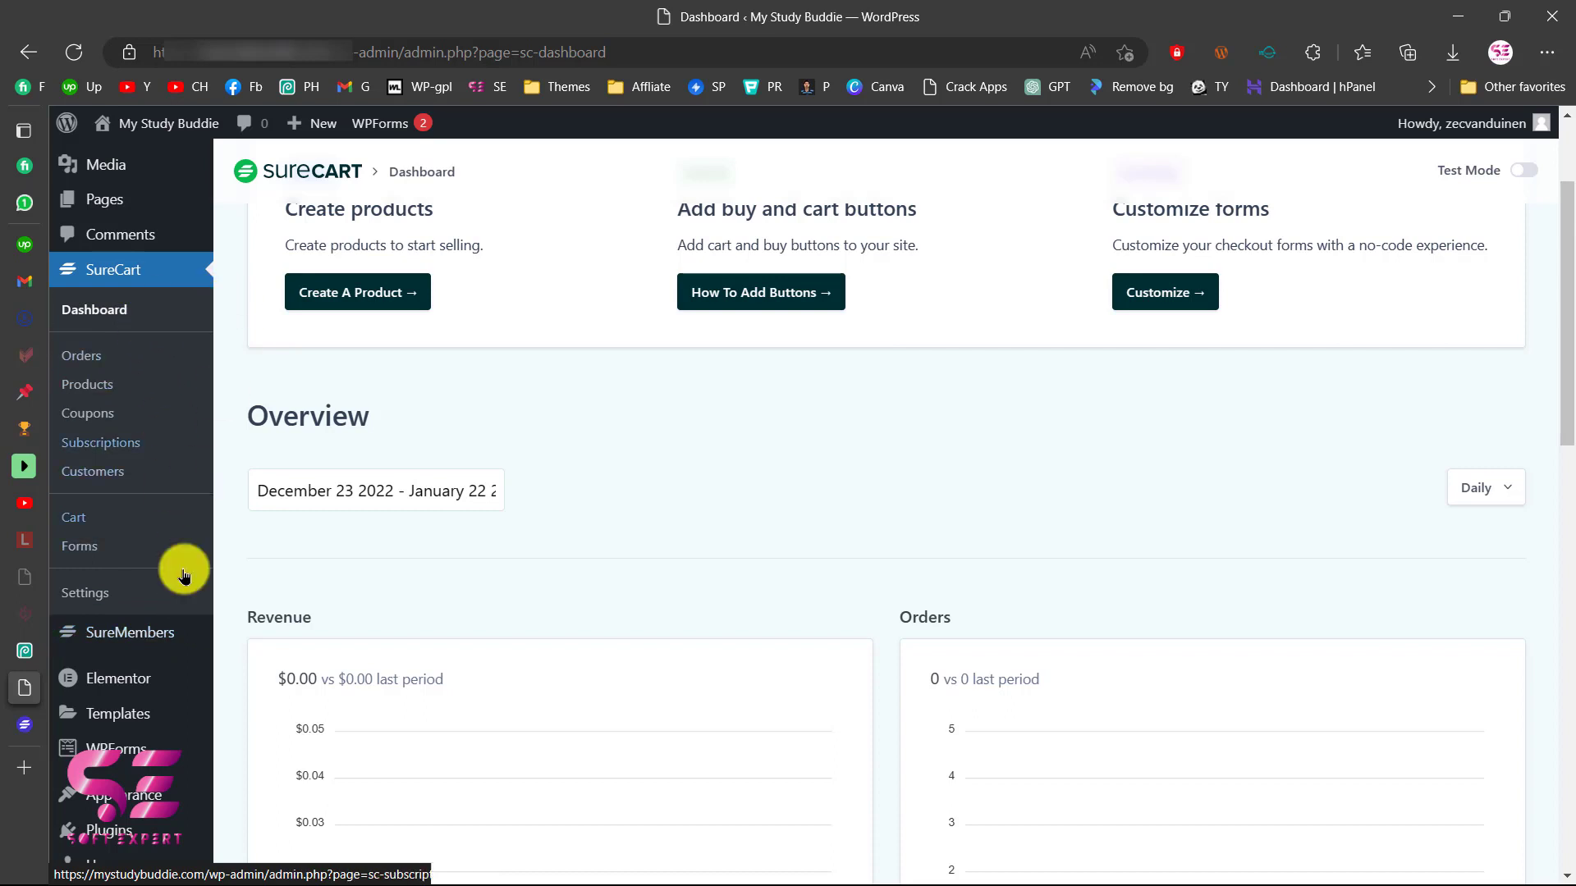
pyautogui.click(136, 641)
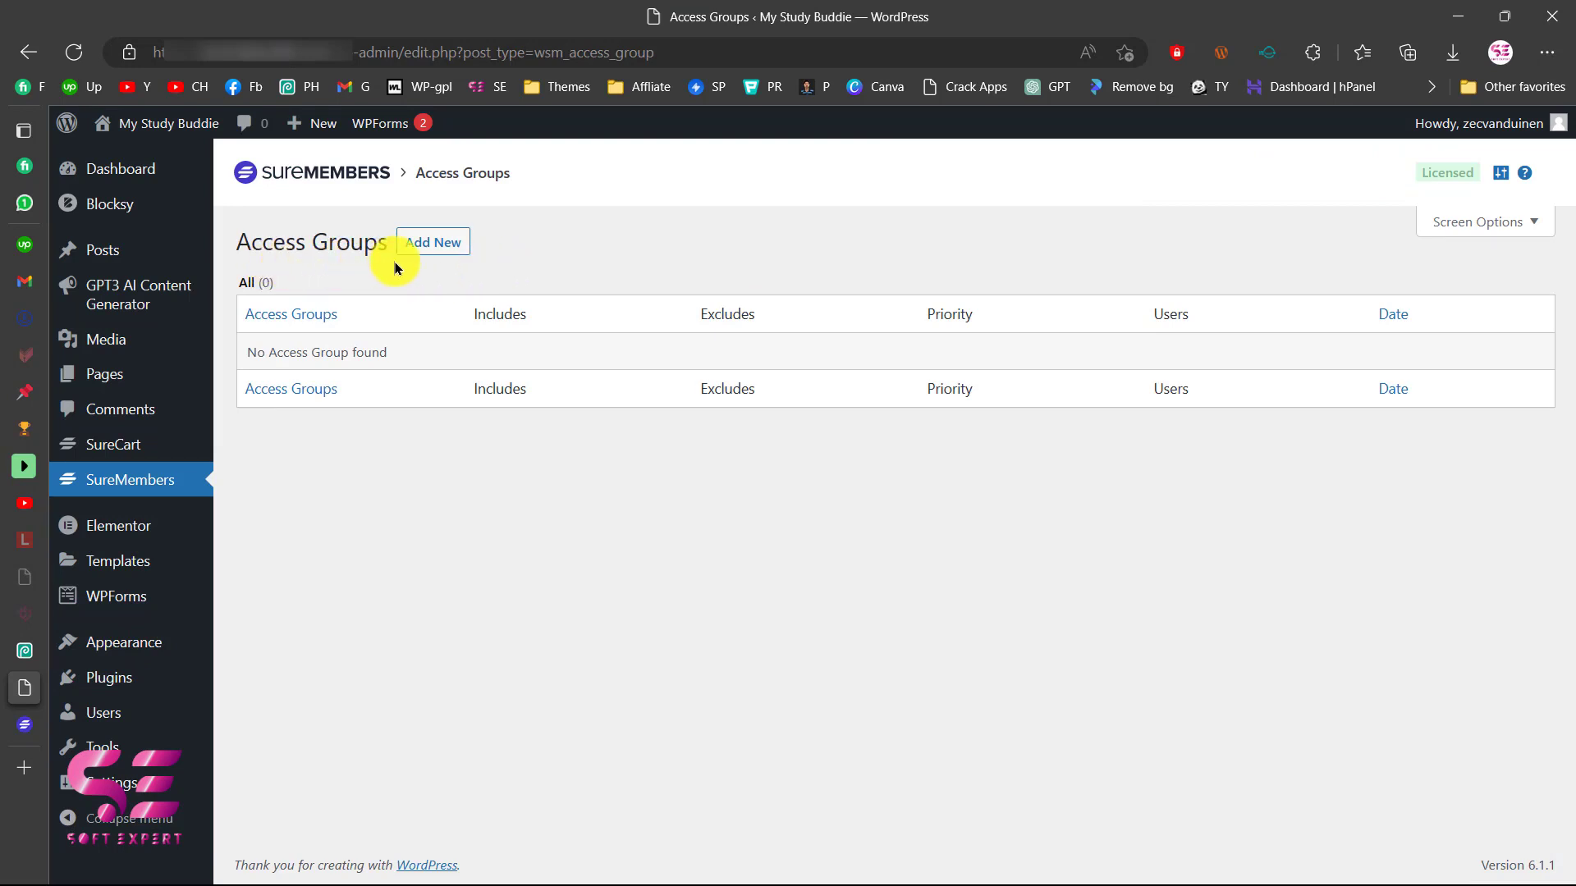
pyautogui.click(429, 254)
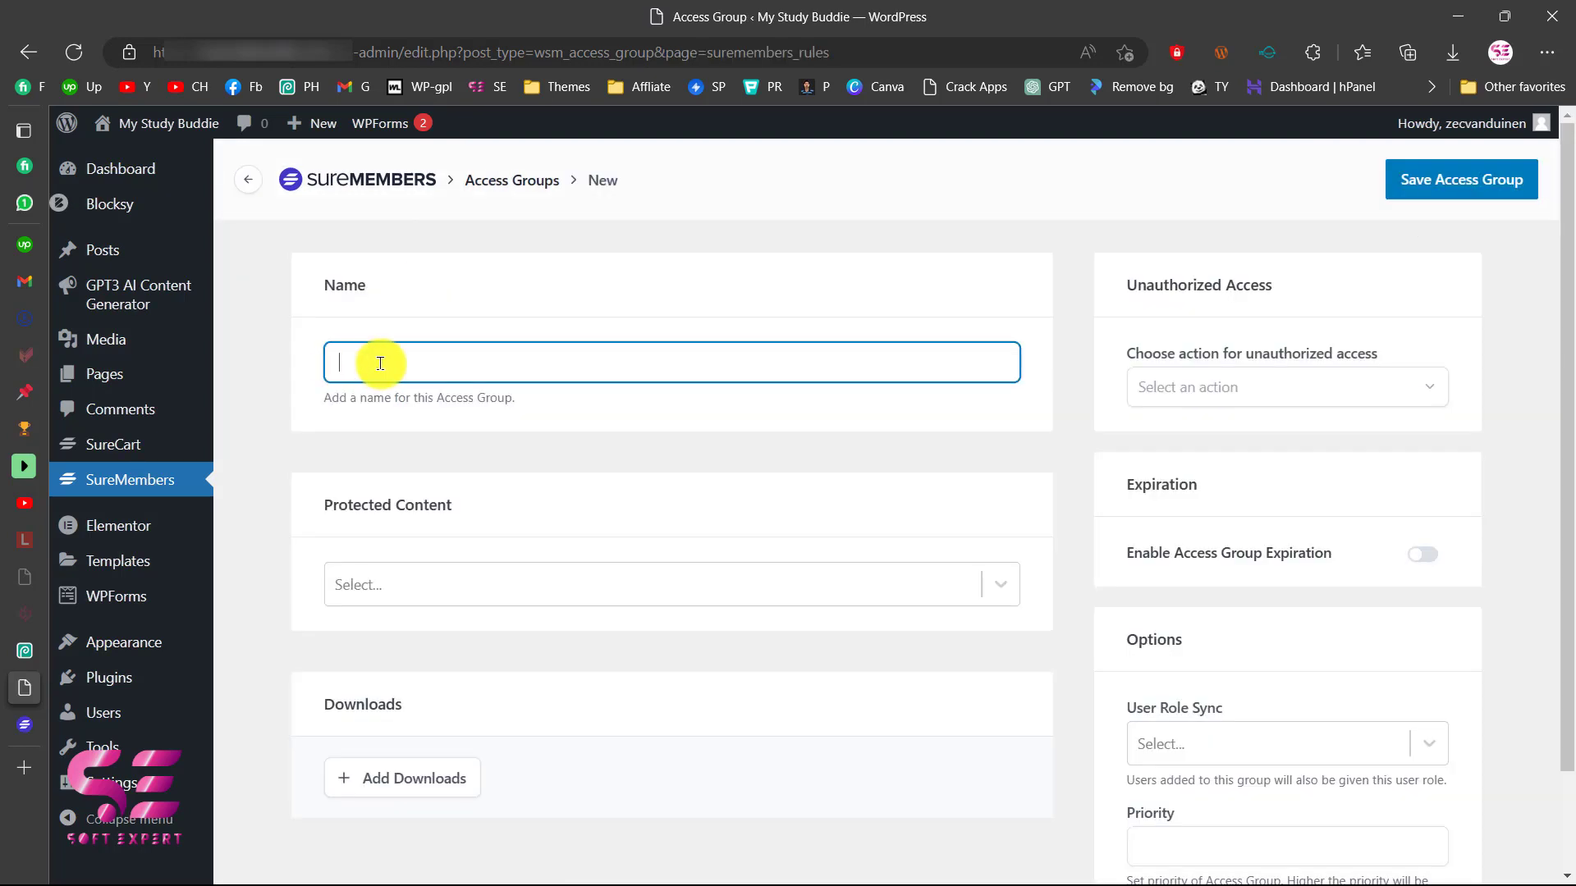
# Name the group 'Professional Membership' and browse the Protected Content options
pyautogui.write('Pr')
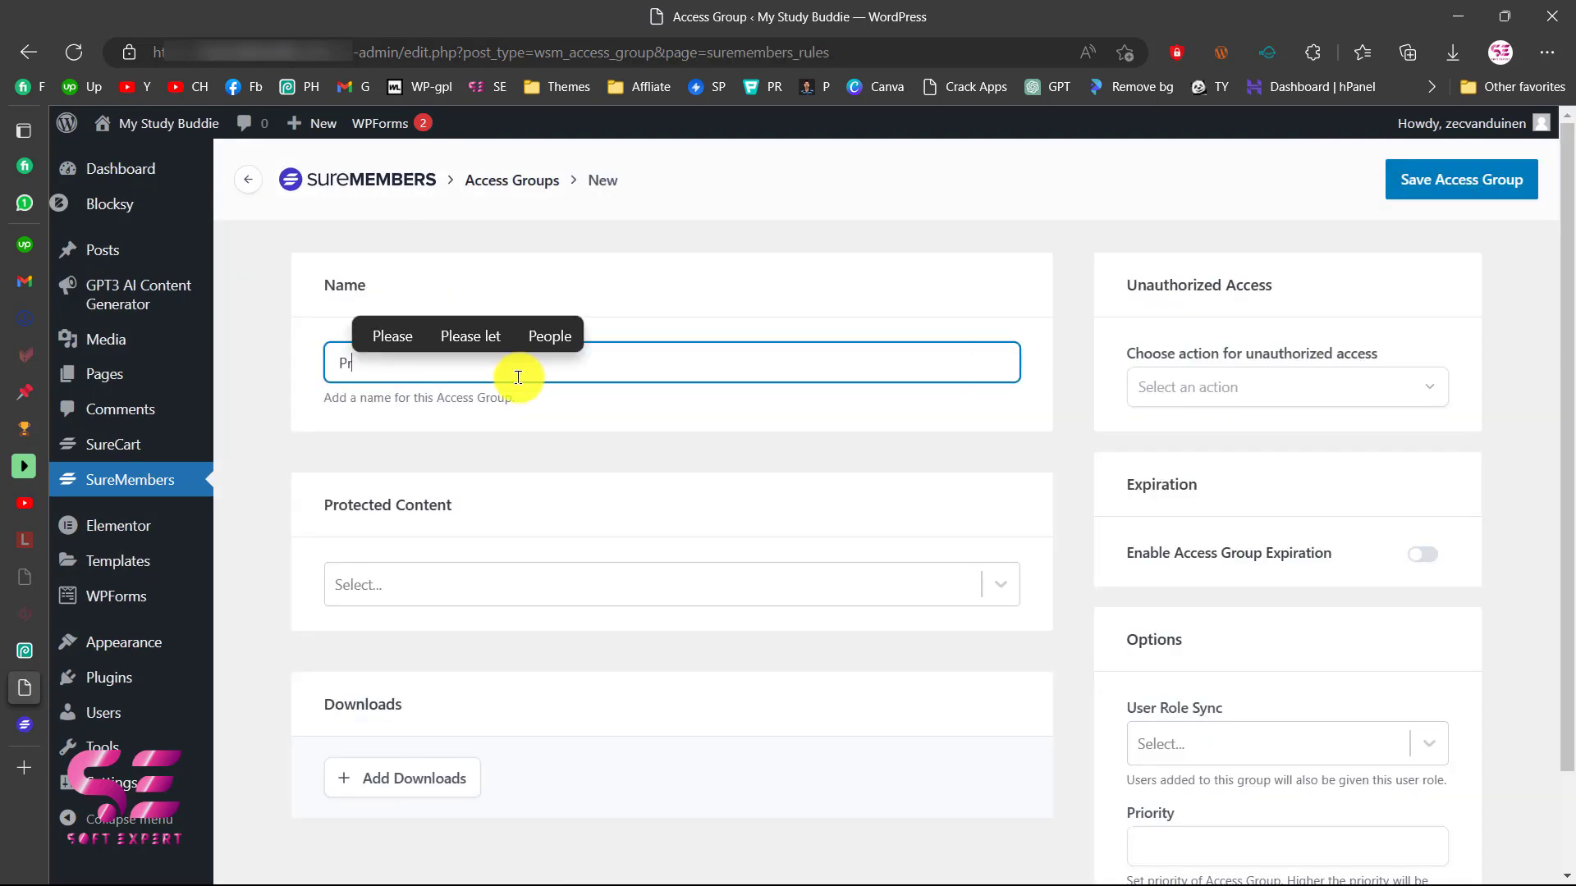
pyautogui.write('ofessional Membership')
pyautogui.click(391, 535)
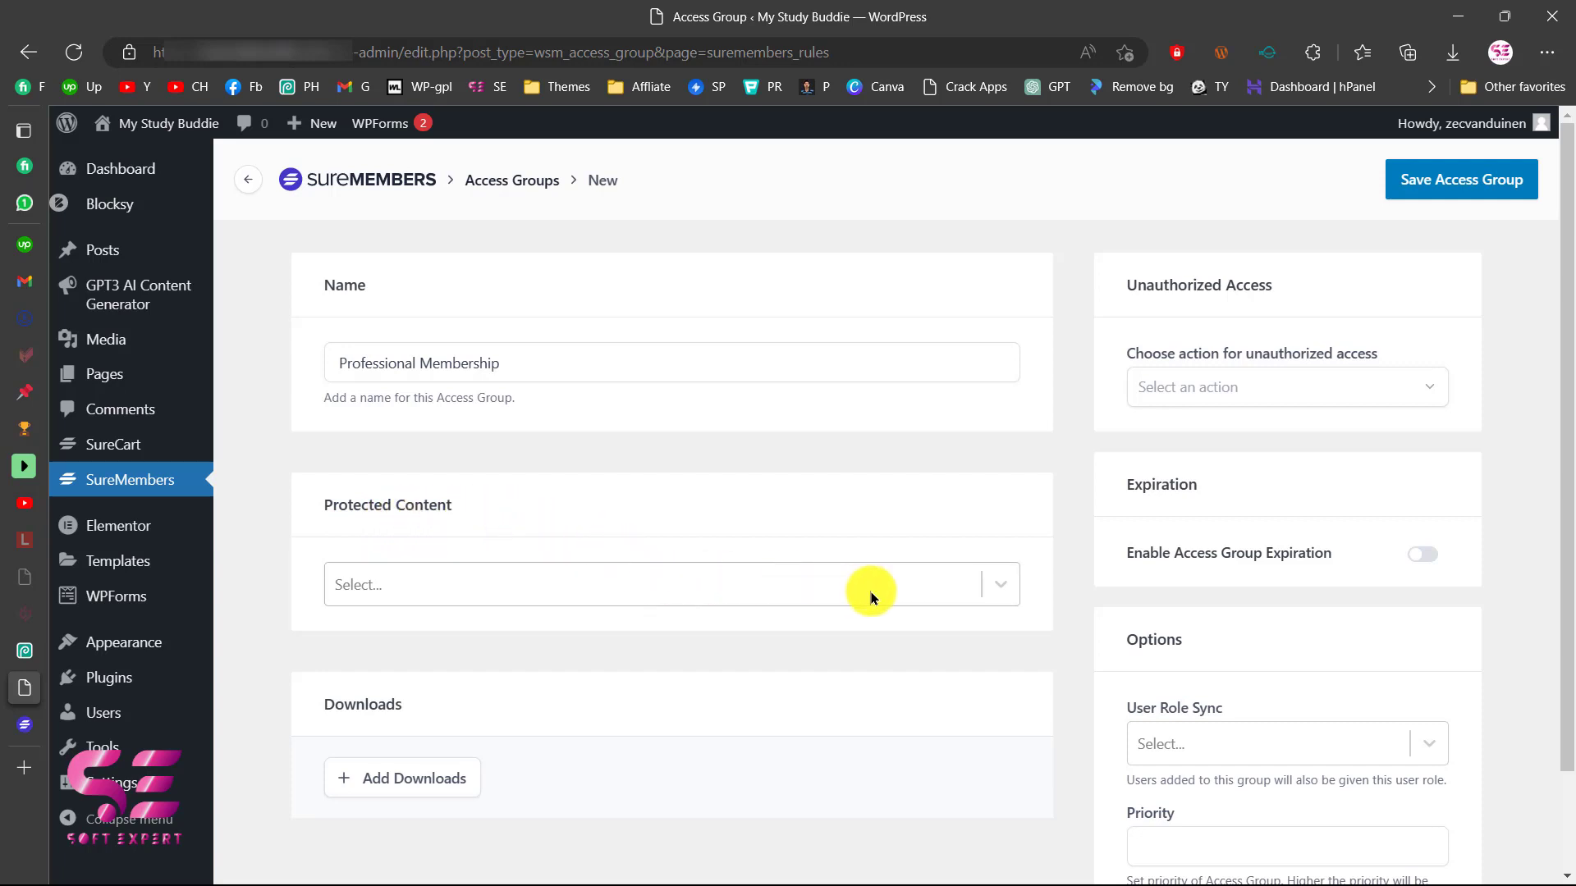
pyautogui.click(987, 583)
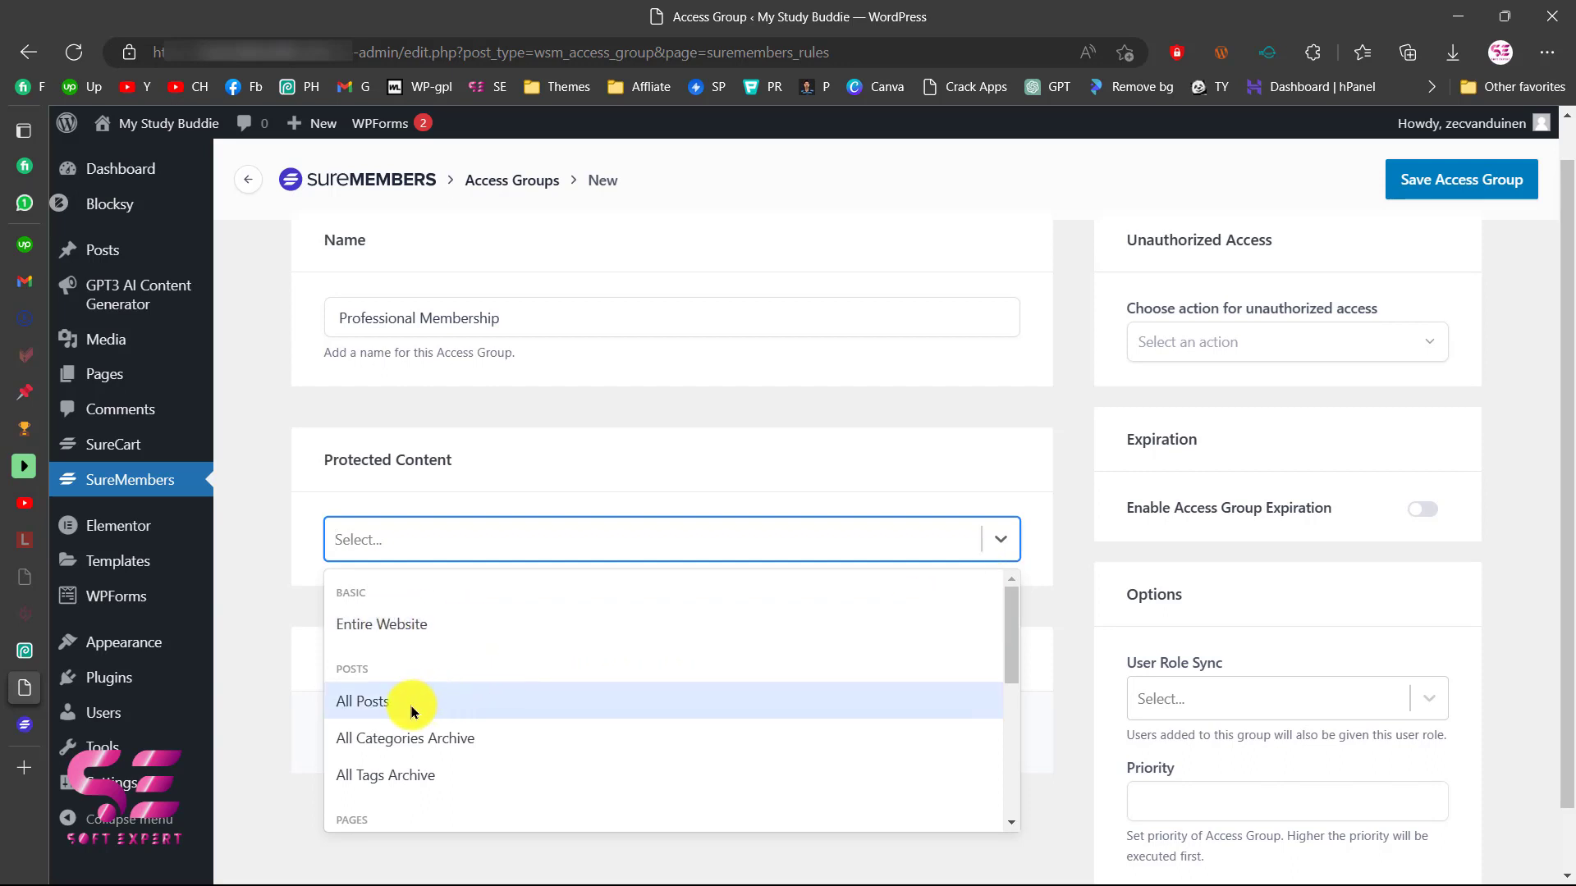
pyautogui.scroll(-1, 412, 711)
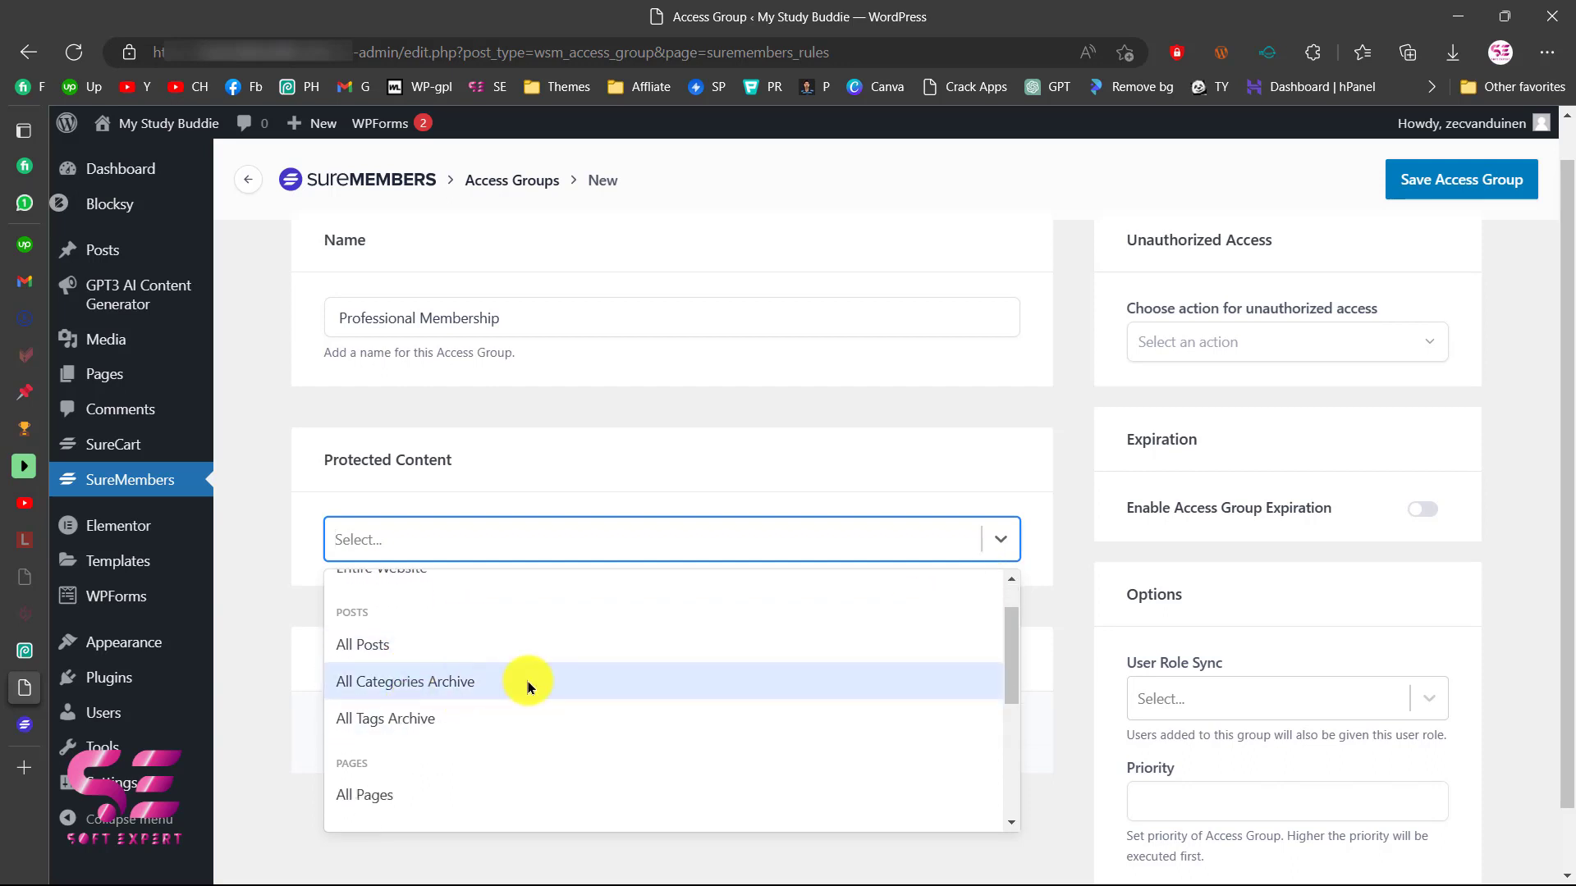
pyautogui.scroll(-2, 527, 678)
pyautogui.scroll(-1, 527, 673)
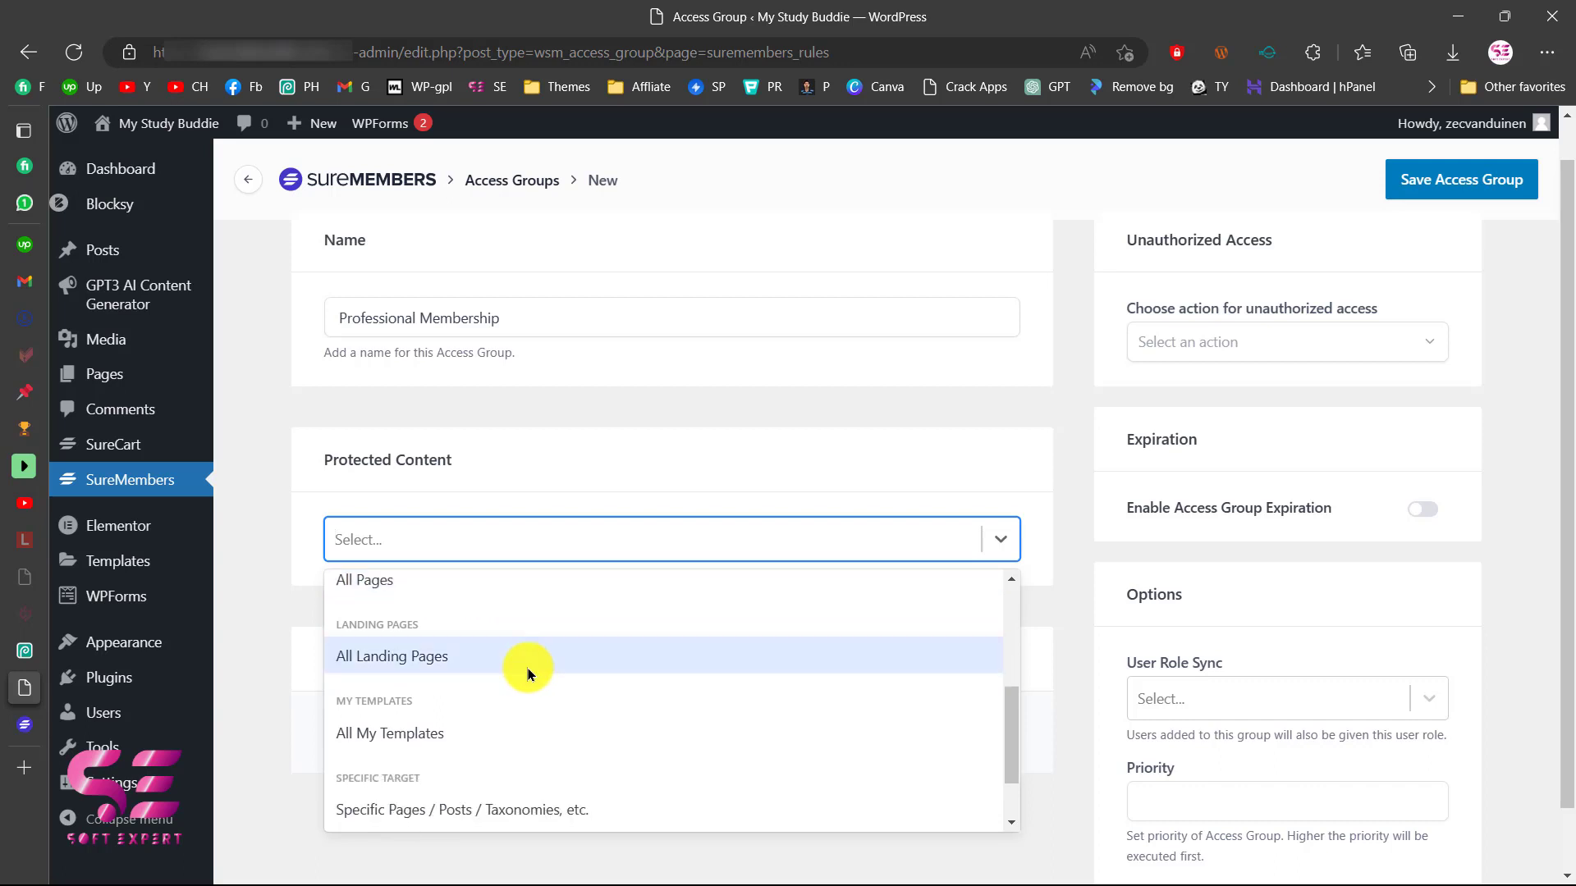
pyautogui.scroll(-1, 548, 673)
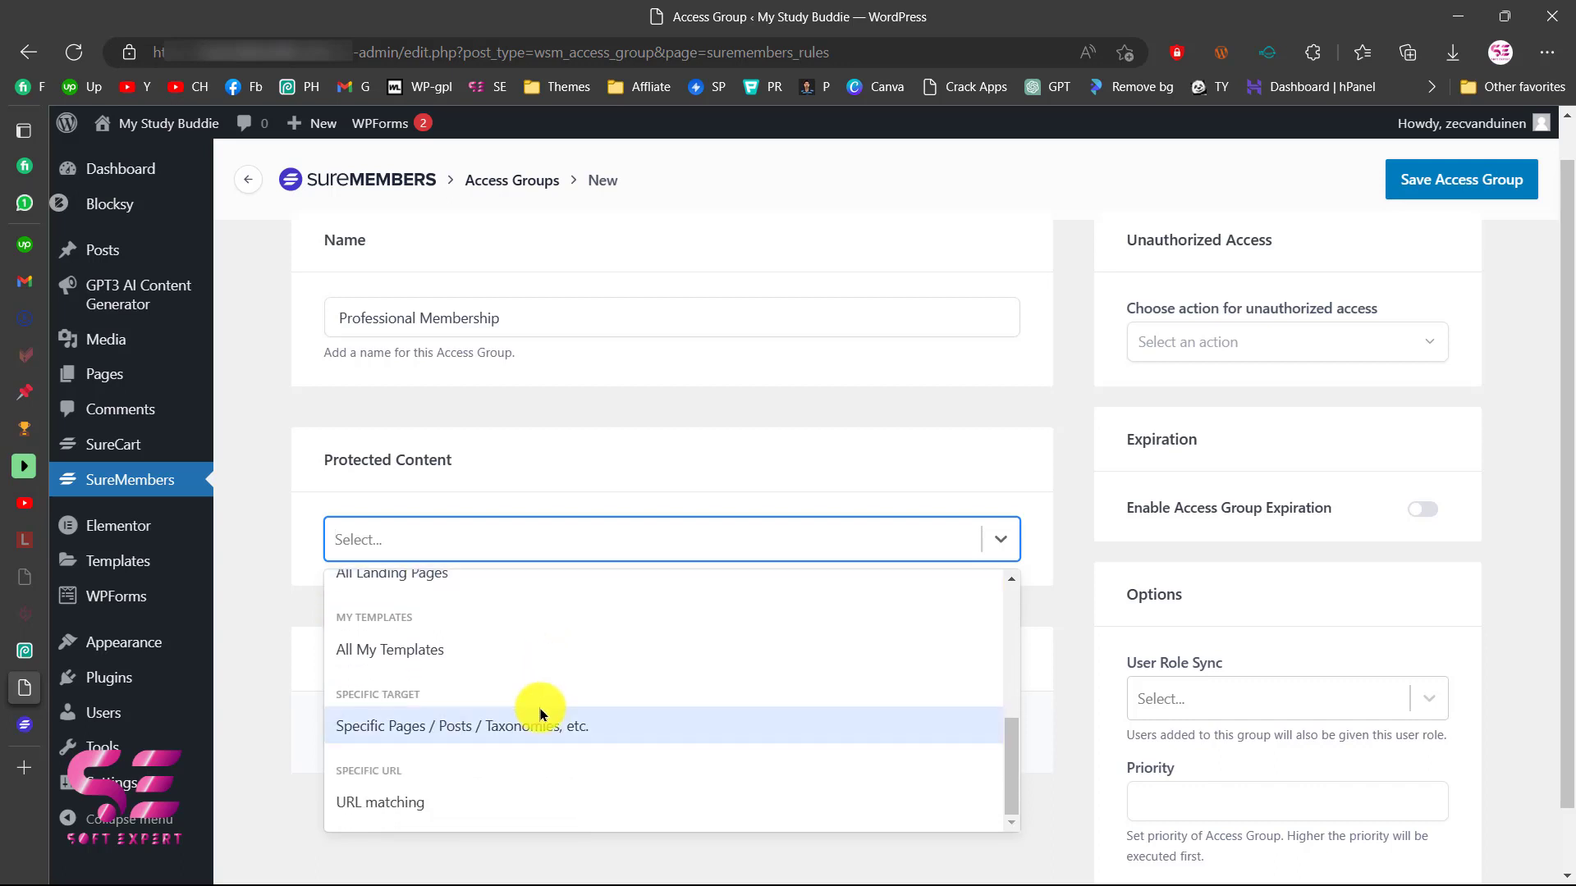
pyautogui.scroll(5, 538, 707)
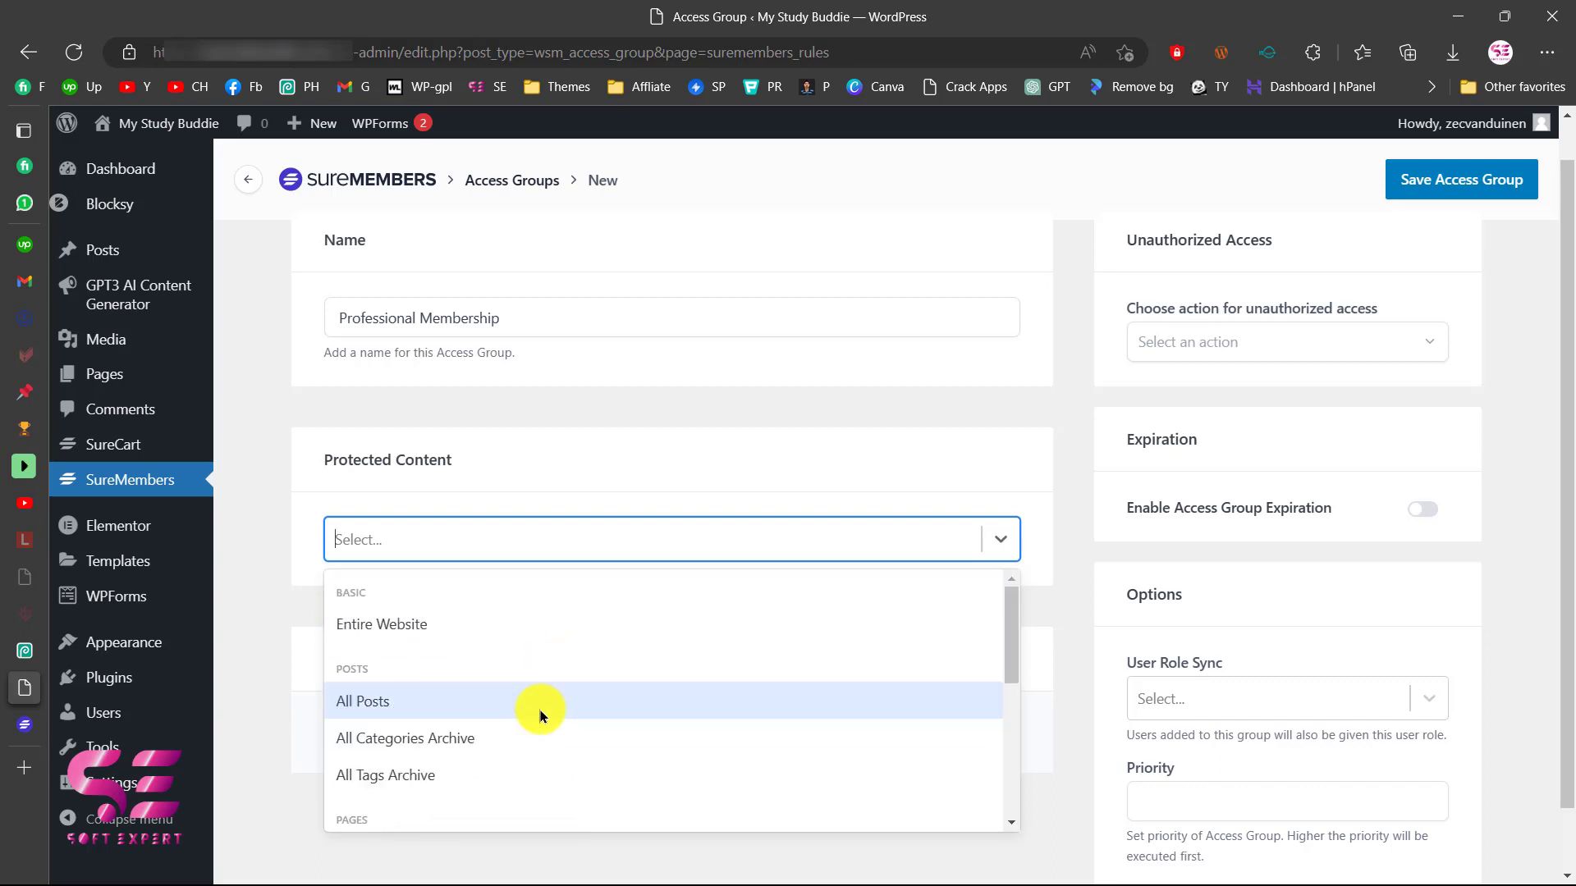
pyautogui.scroll(-3, 450, 694)
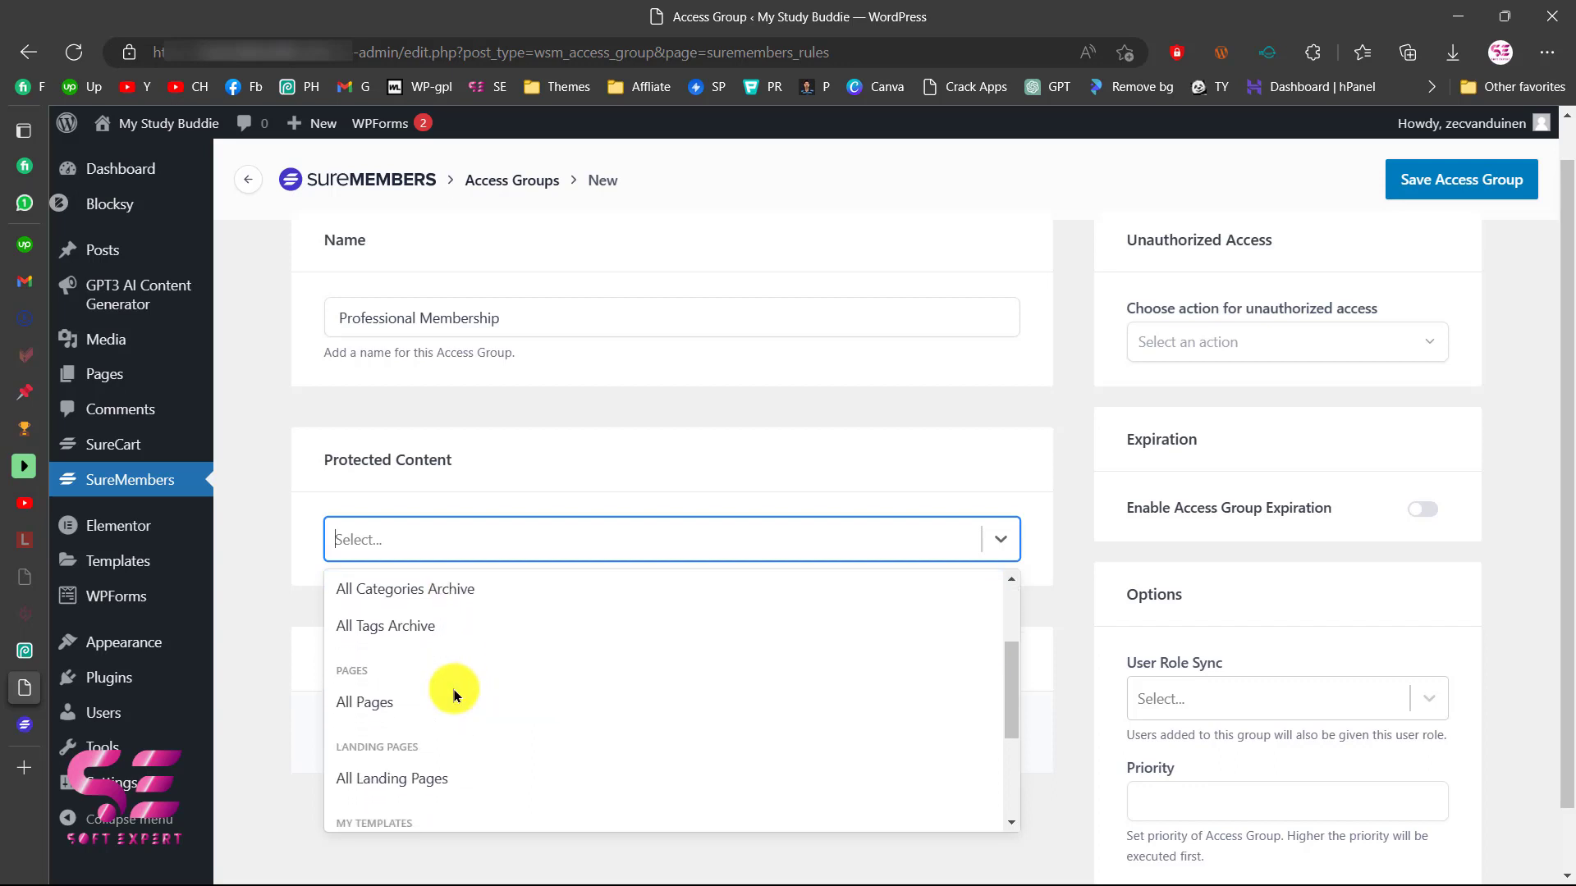
pyautogui.scroll(-2, 459, 694)
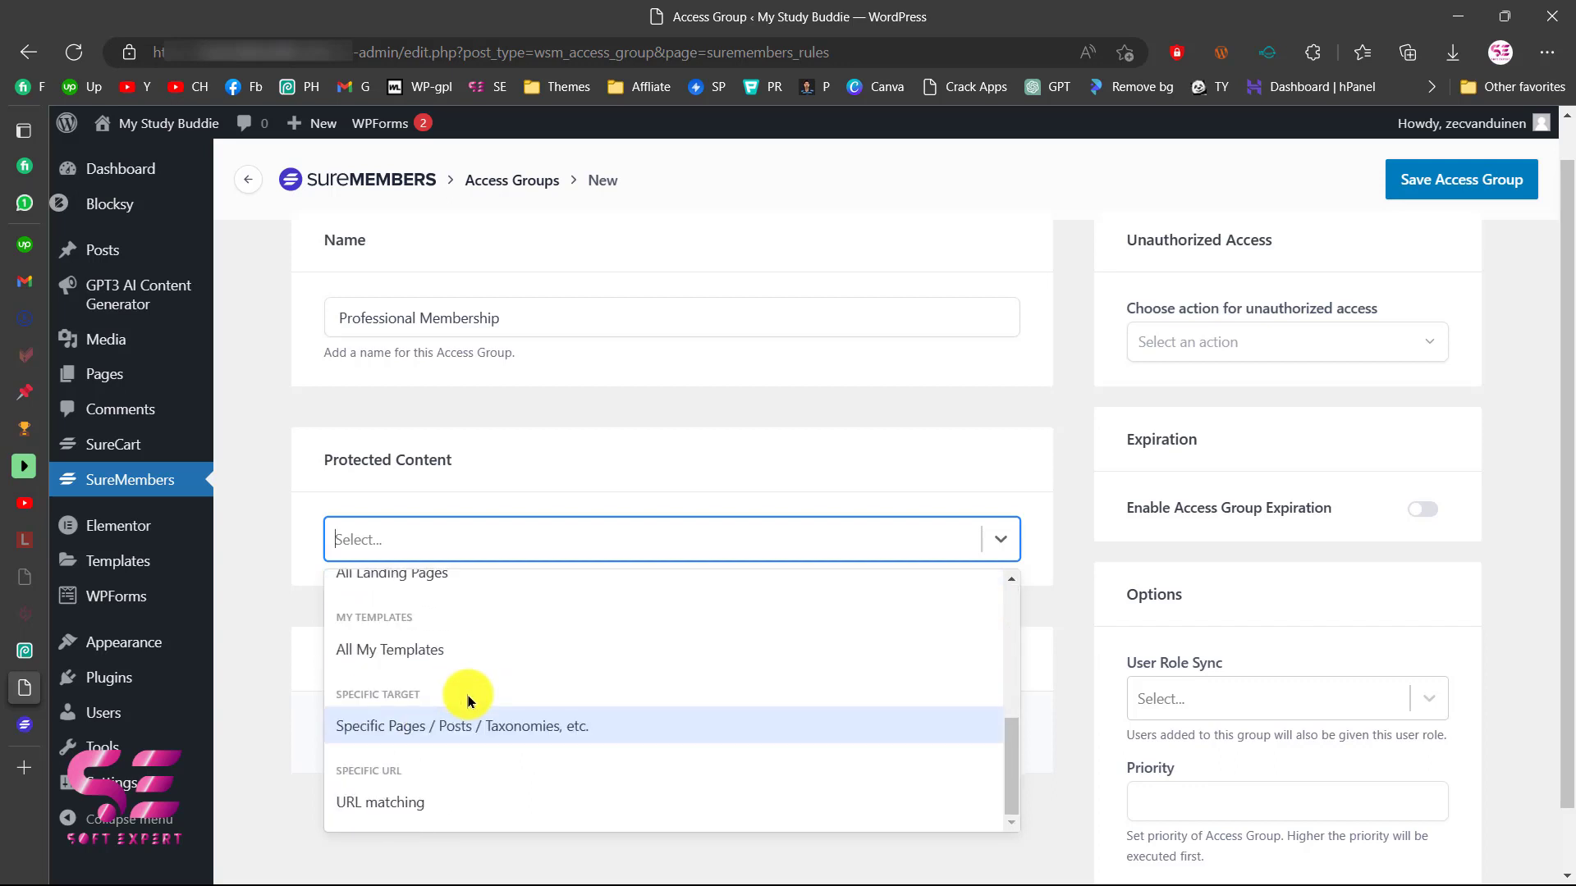
# Choose Specific Pages / Posts / Taxonomies, etc. and add the Homework page found by searching 'home'
pyautogui.click(426, 727)
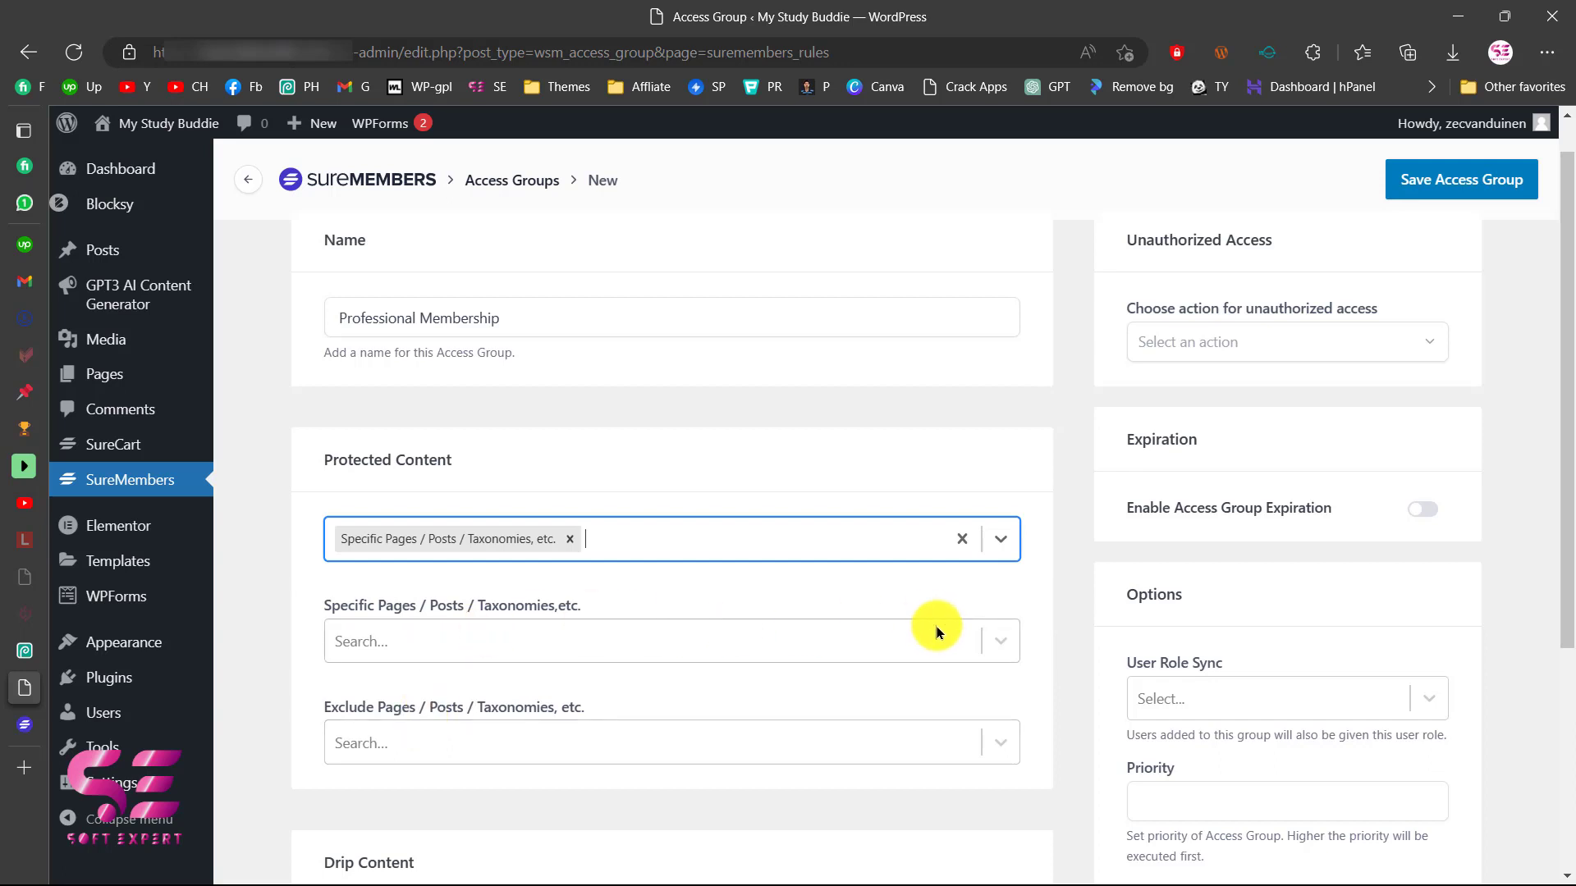
pyautogui.click(1001, 641)
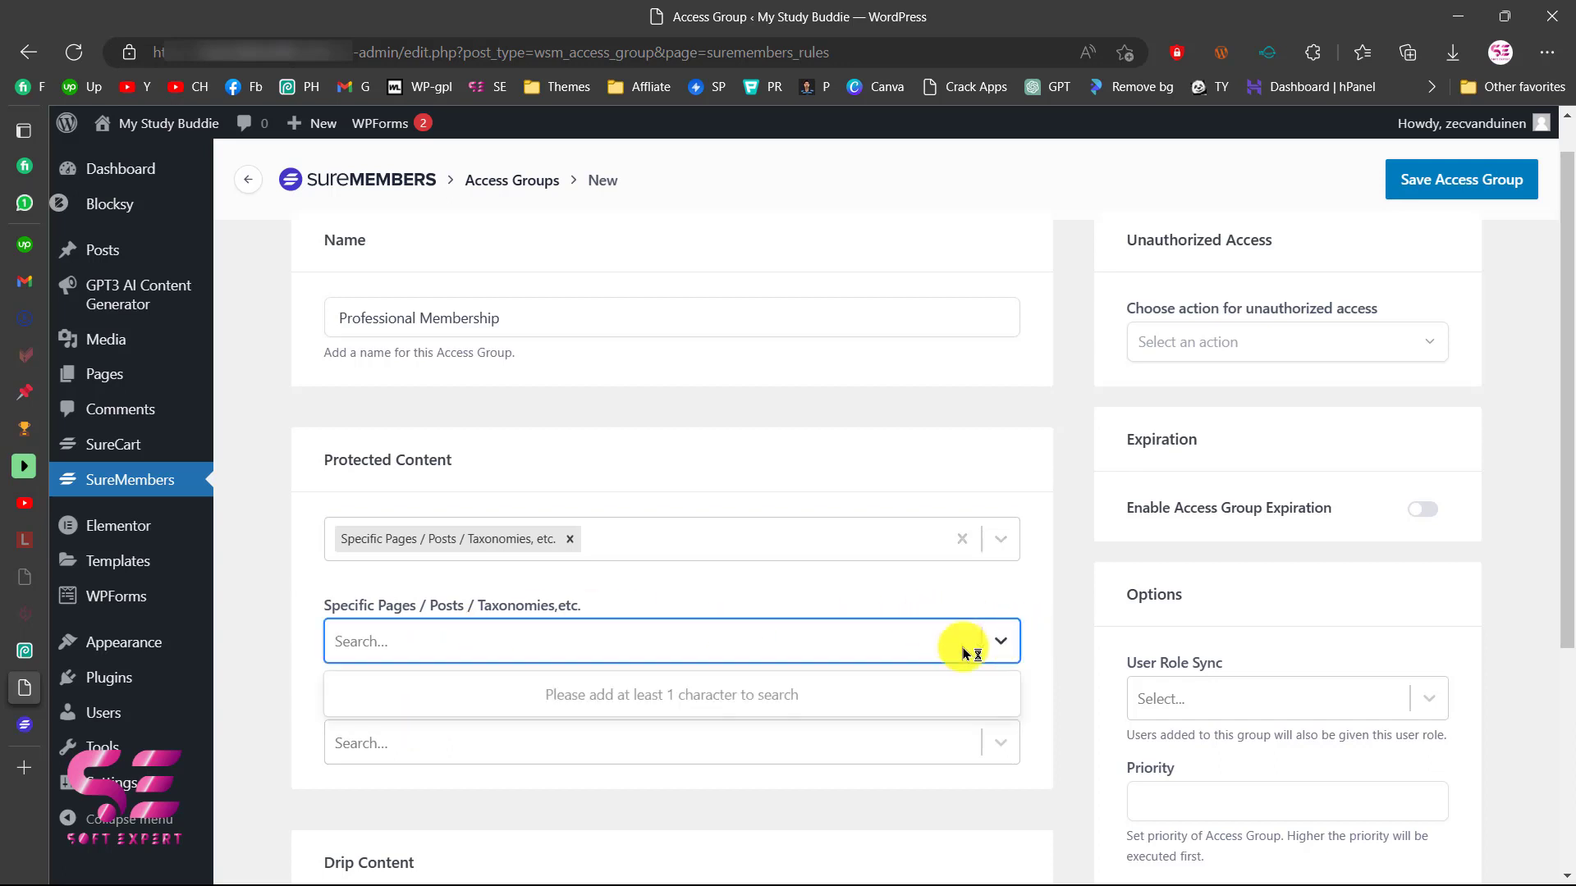
pyautogui.write('home')
pyautogui.click(385, 726)
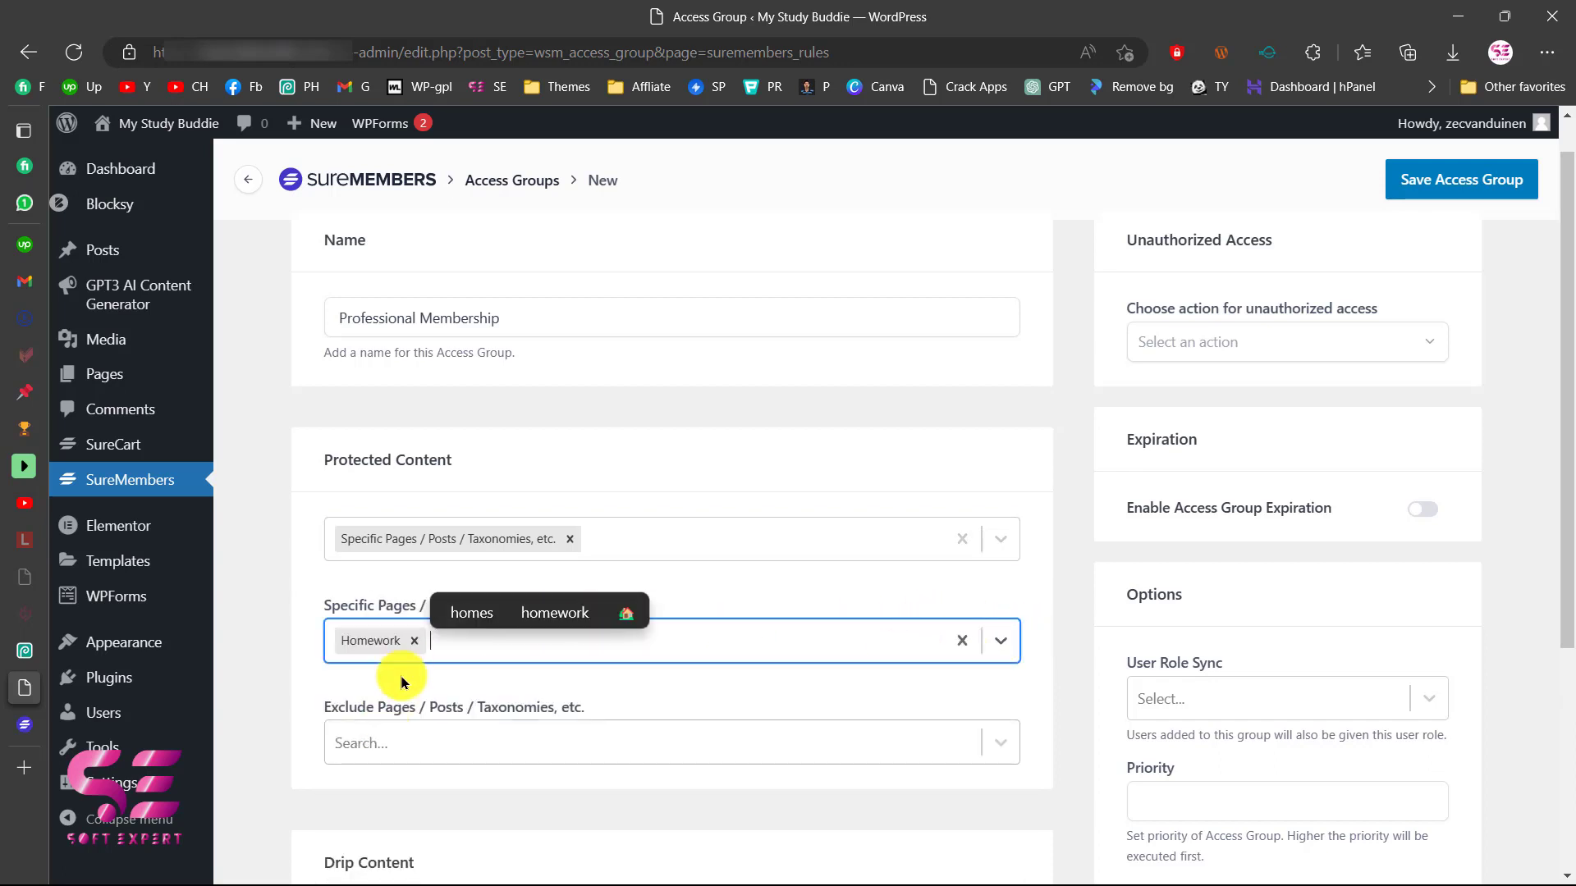
pyautogui.scroll(-1, 527, 702)
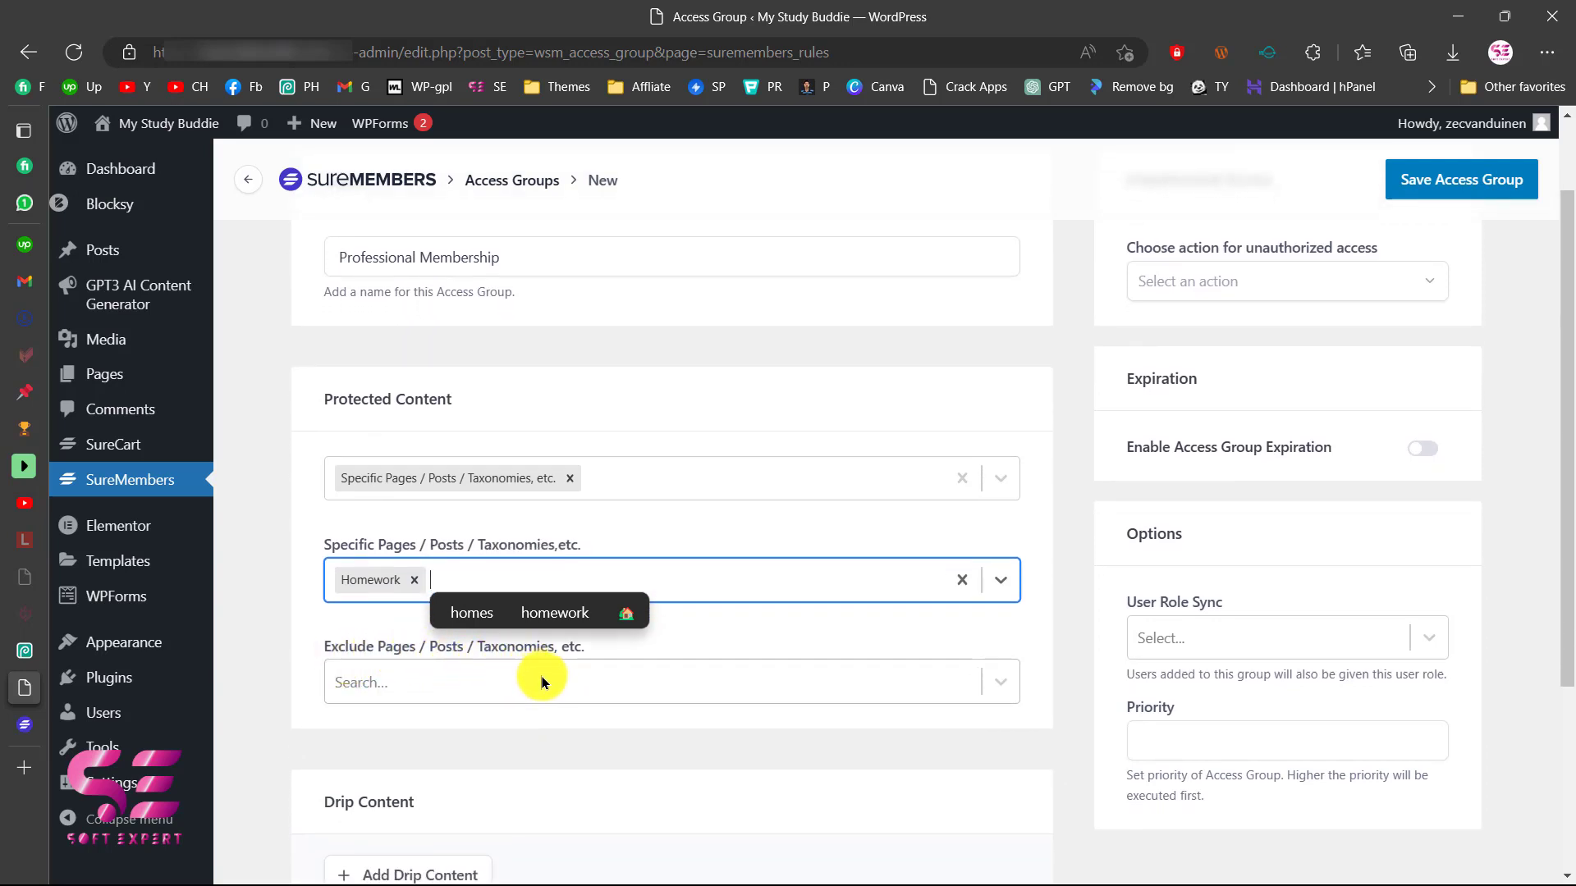
pyautogui.click(742, 632)
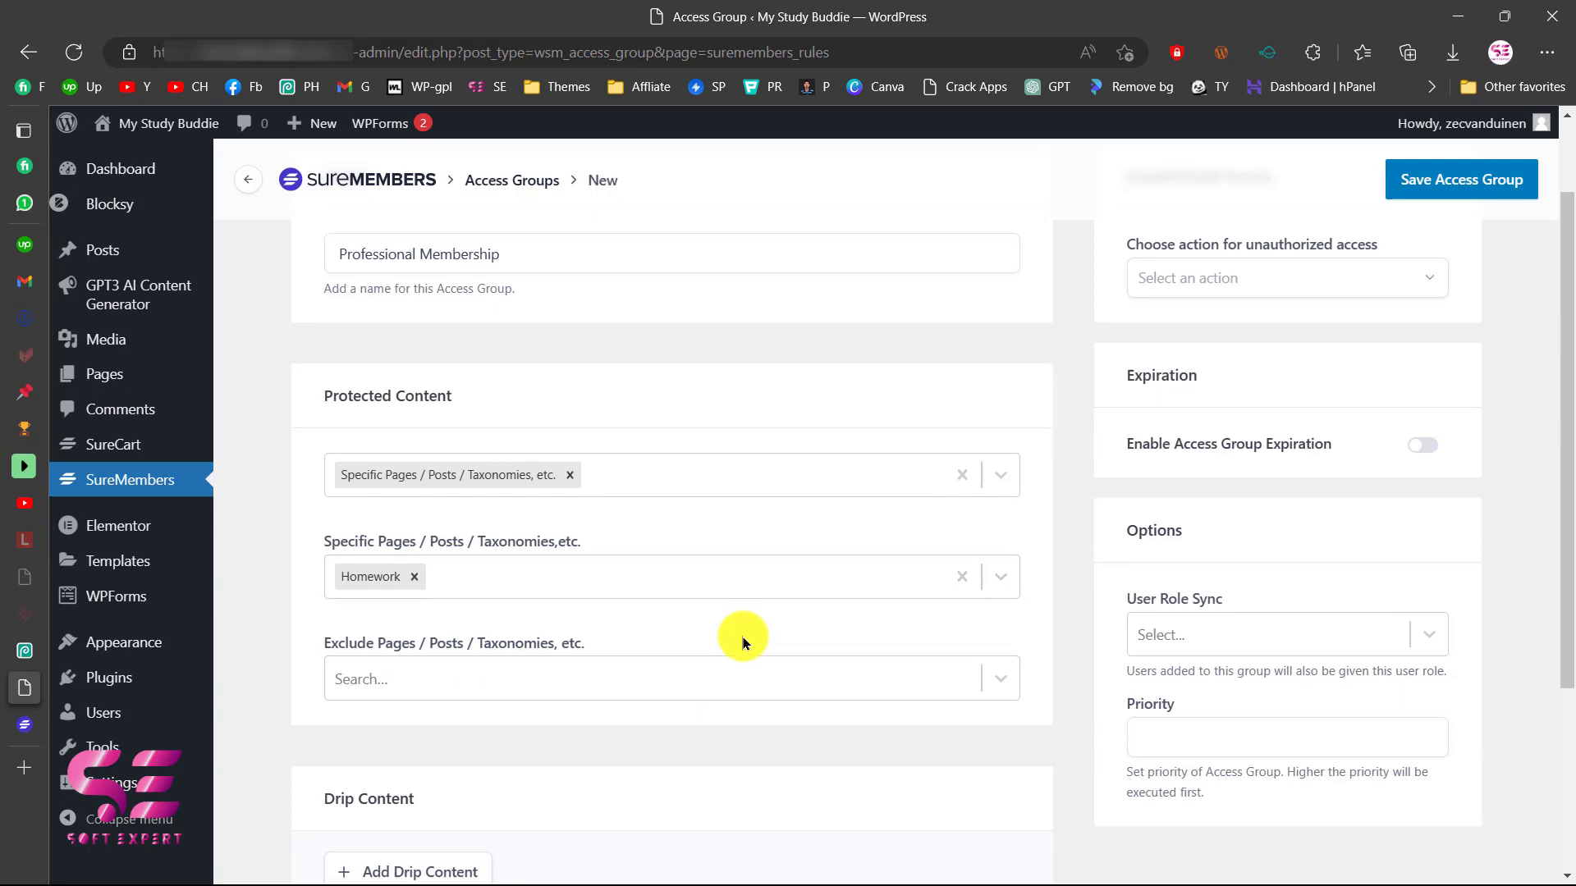
pyautogui.scroll(-4, 742, 632)
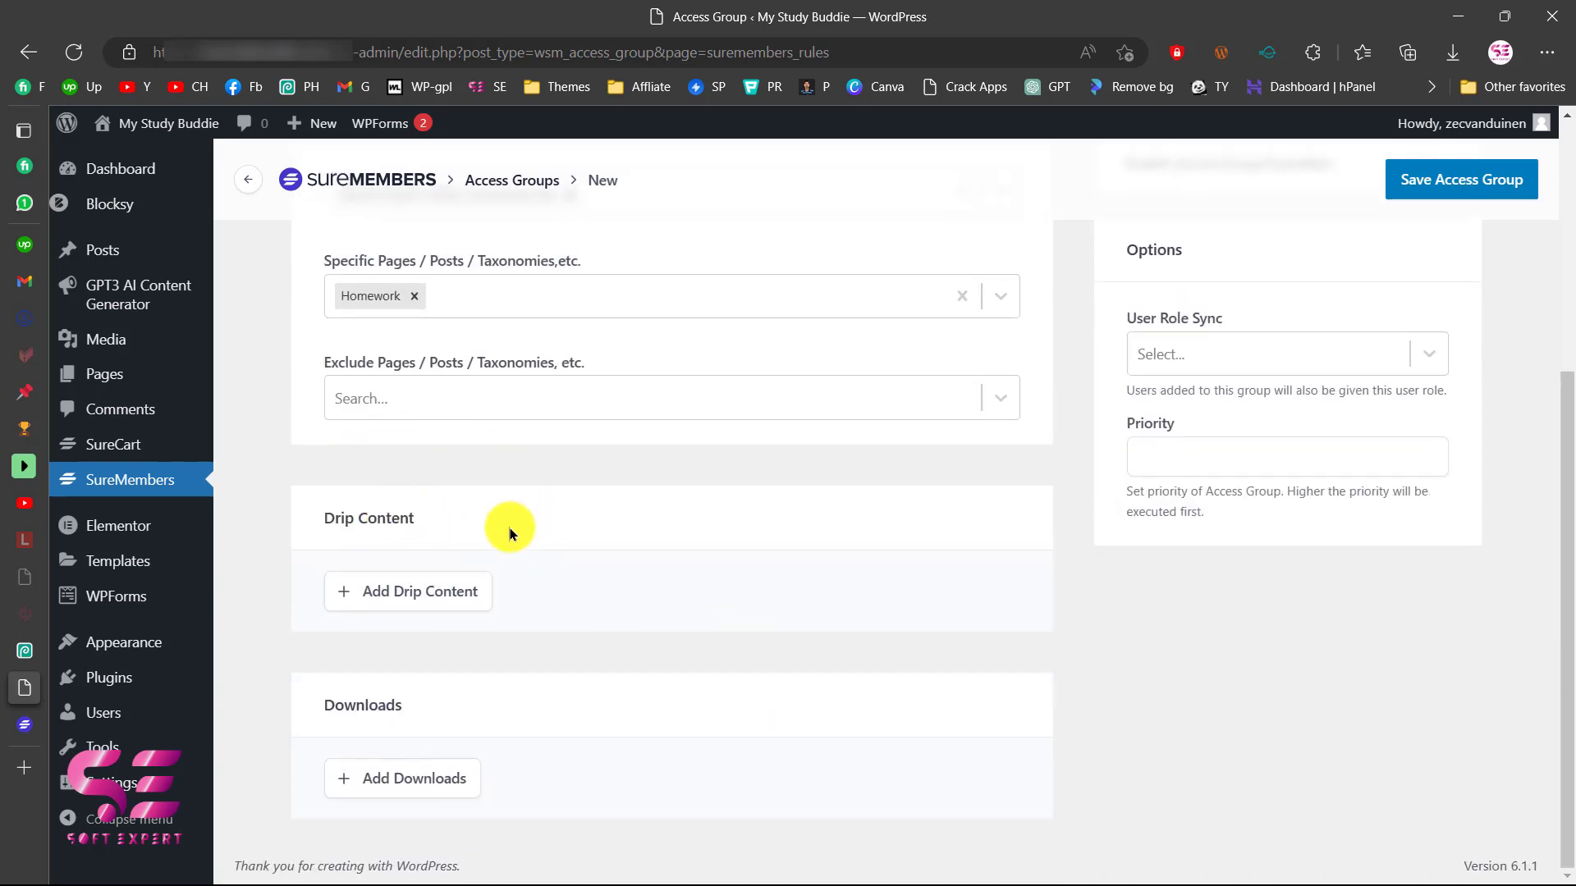
pyautogui.click(416, 595)
pyautogui.scroll(-1, 416, 603)
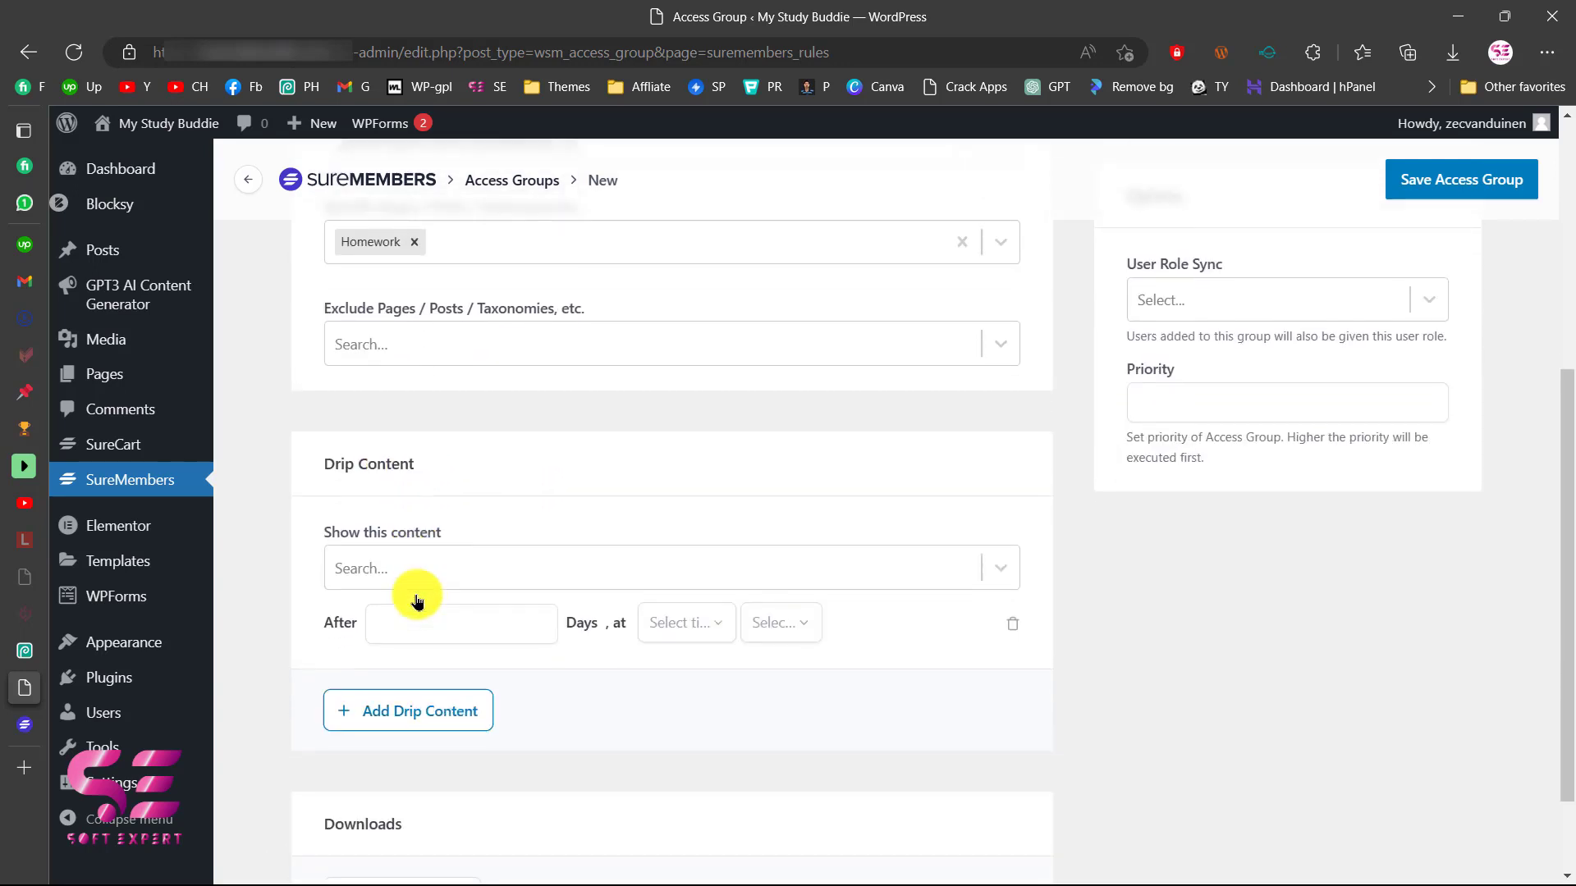
pyautogui.click(464, 556)
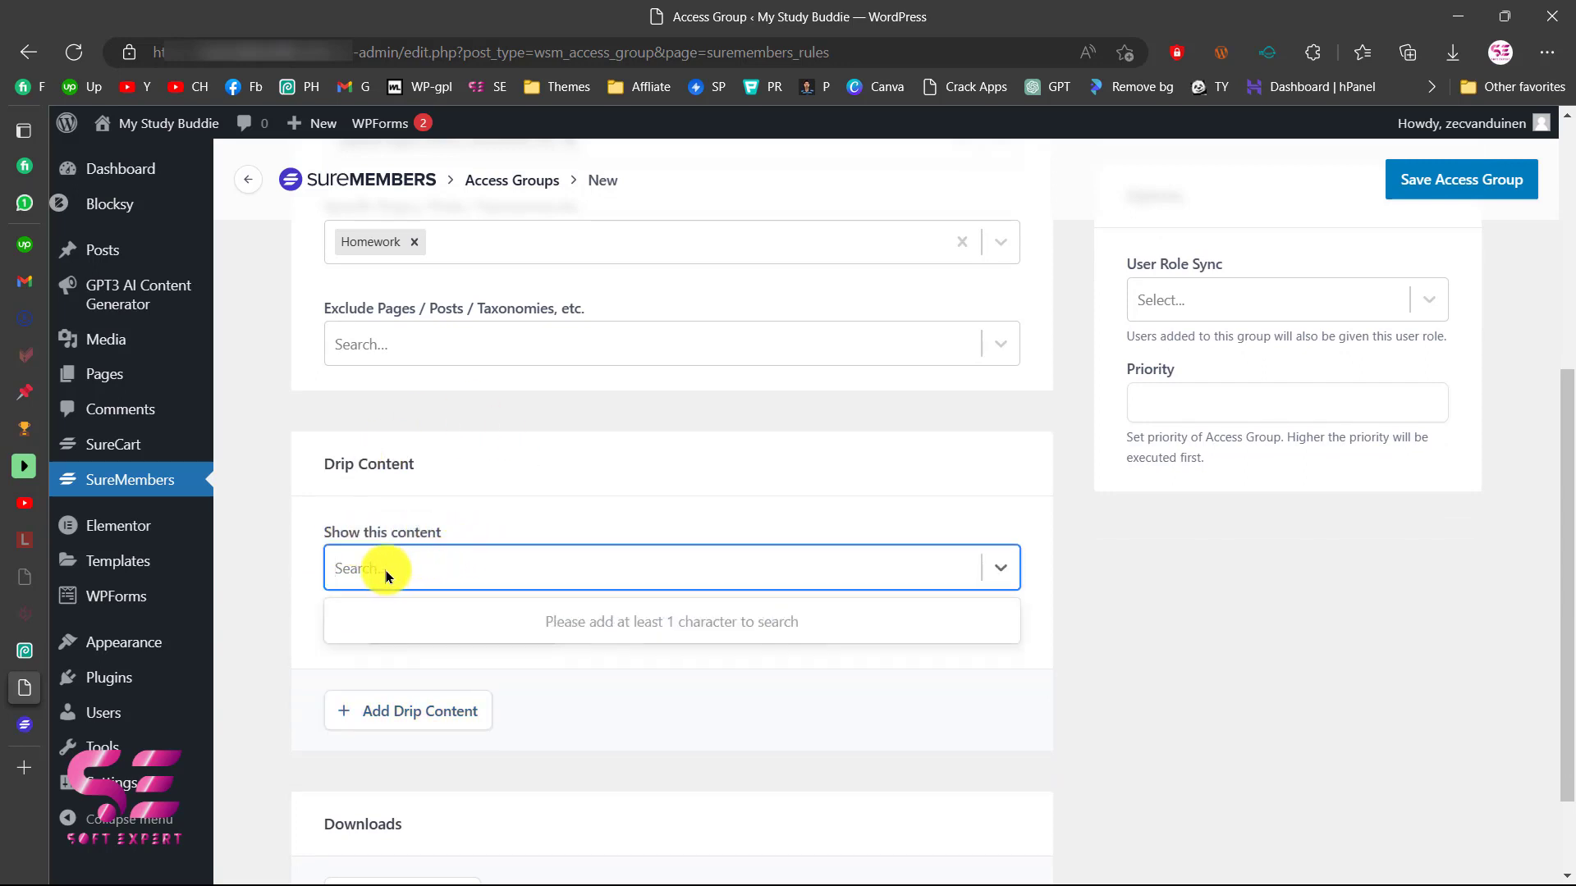
pyautogui.click(572, 501)
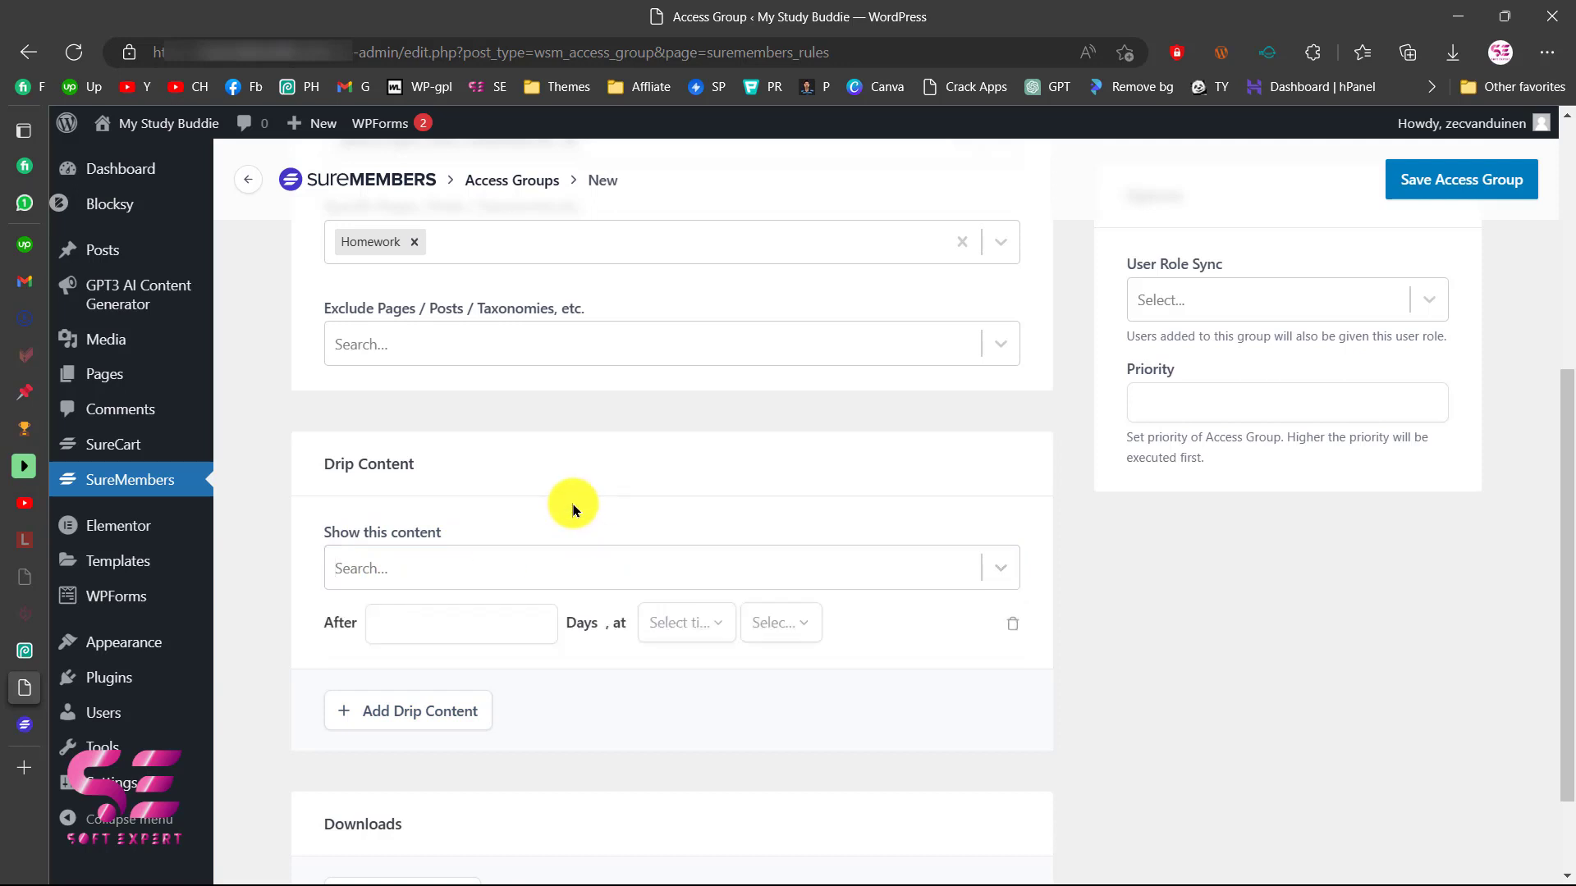
pyautogui.click(422, 623)
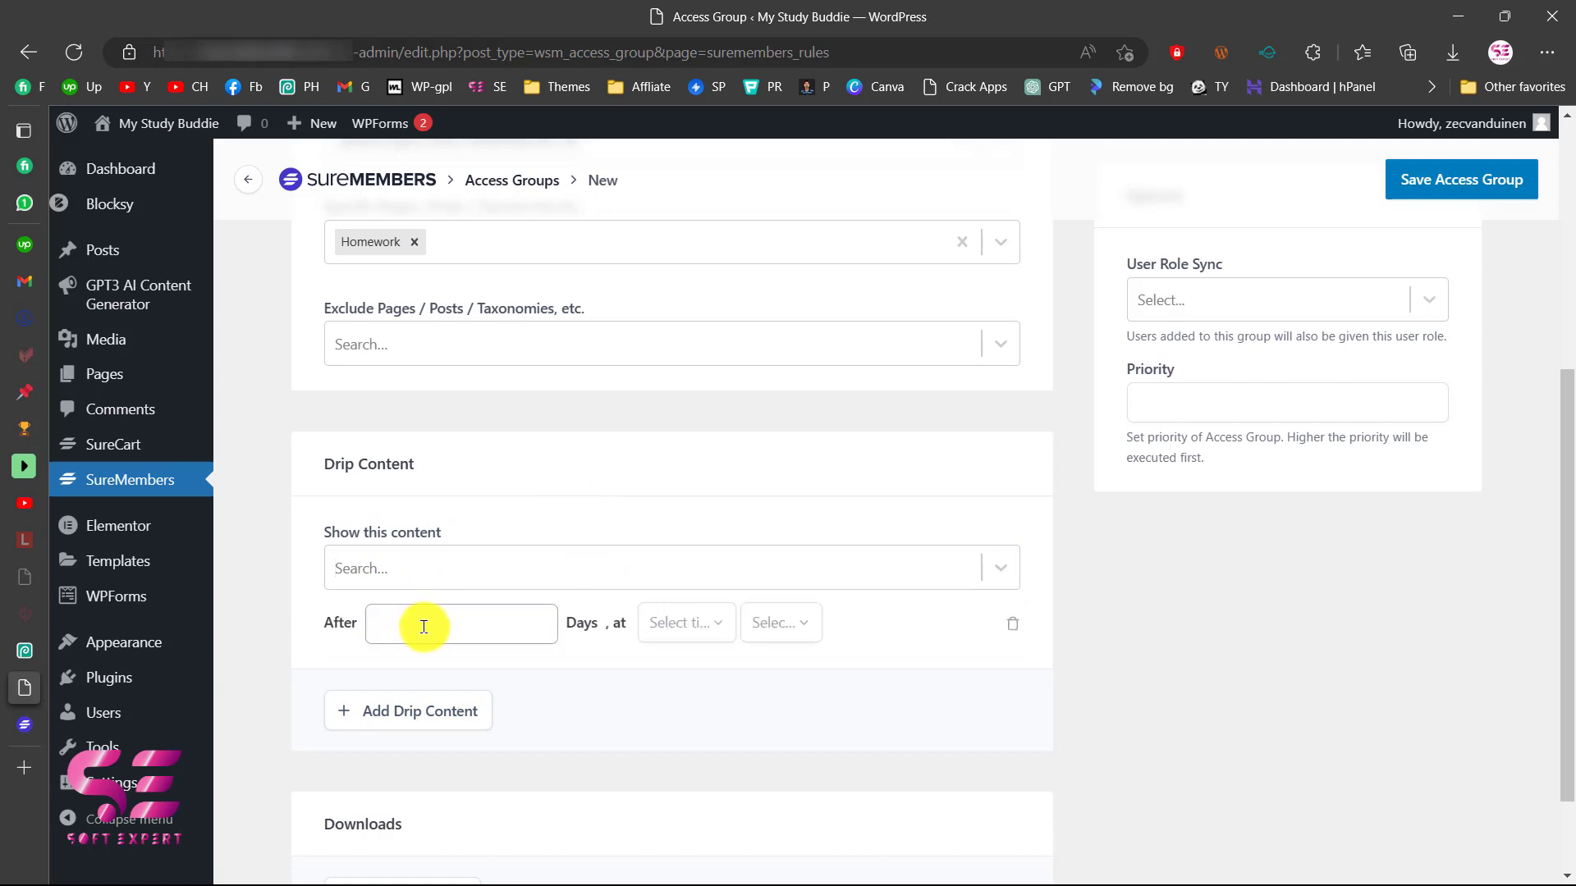
pyautogui.click(688, 625)
pyautogui.scroll(-2, 687, 533)
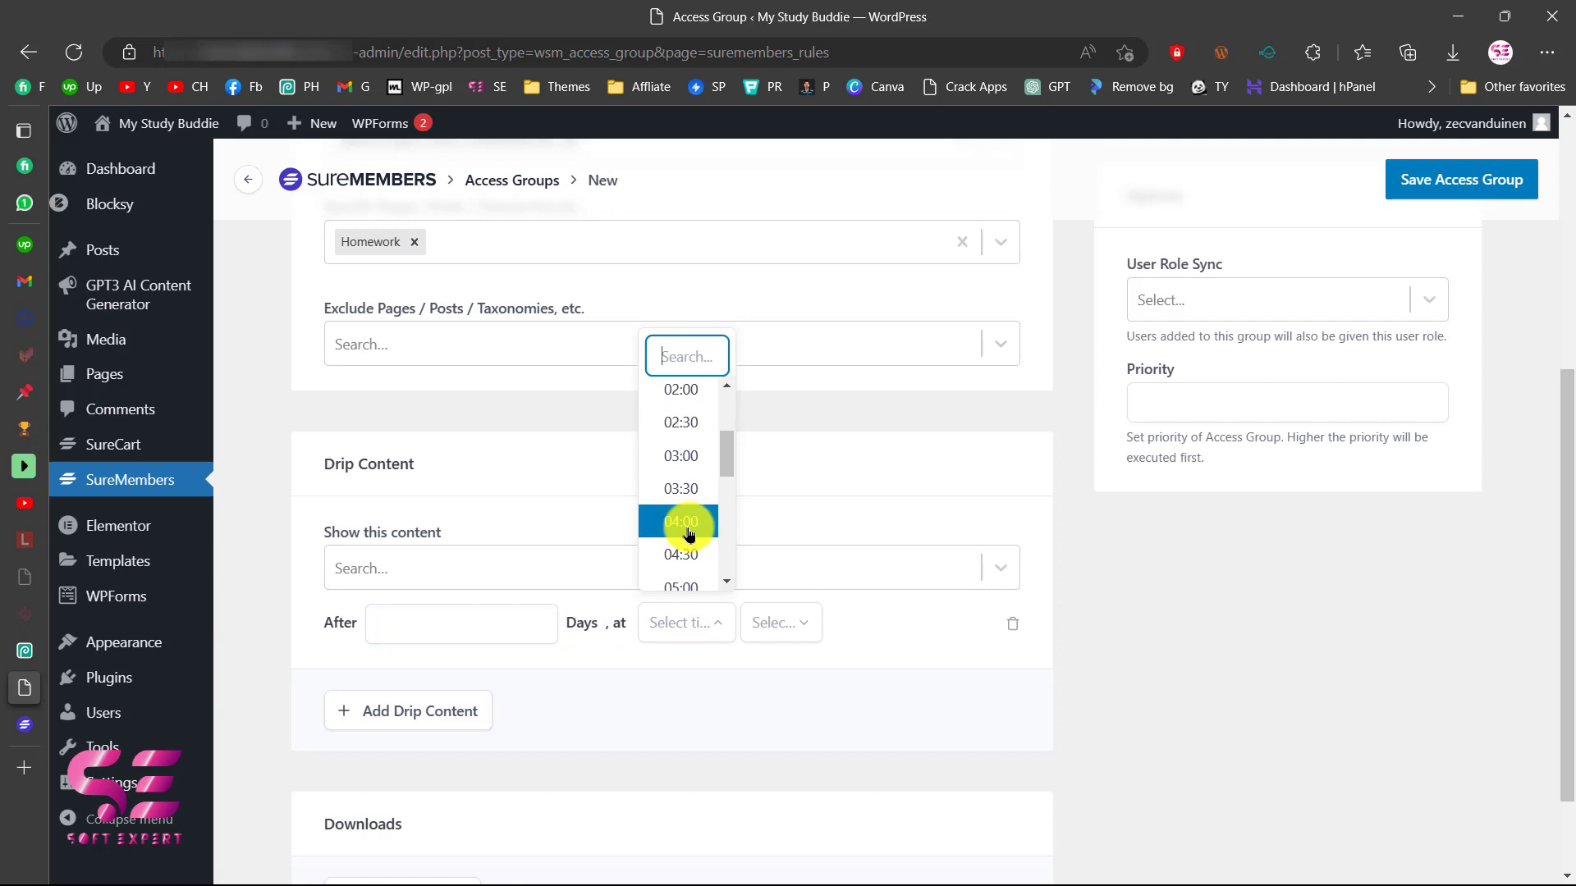
pyautogui.click(693, 665)
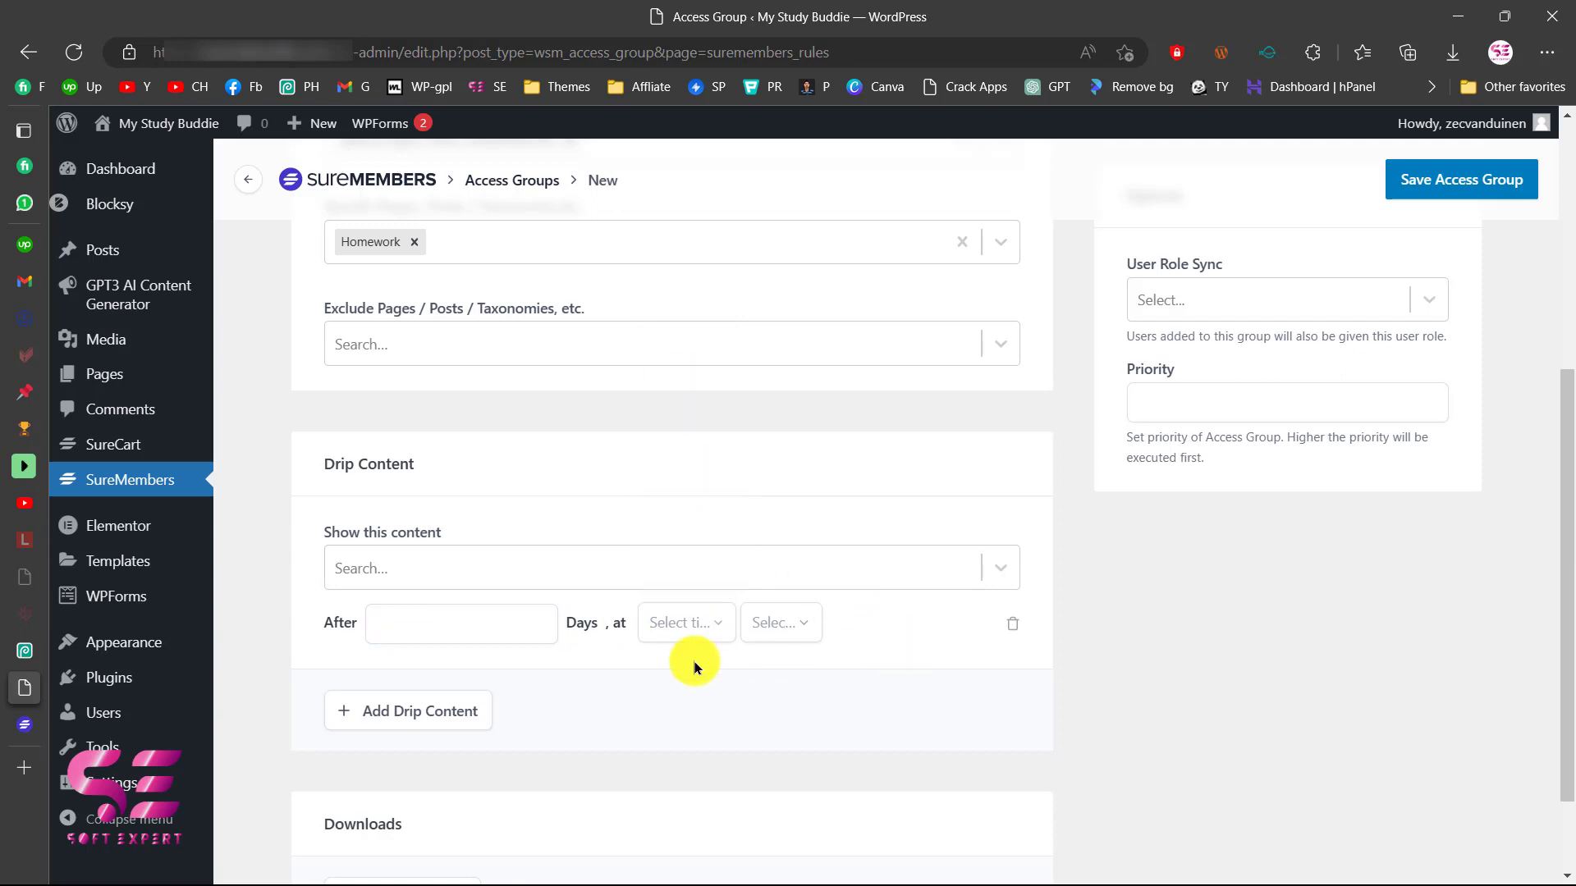
pyautogui.scroll(-1, 576, 687)
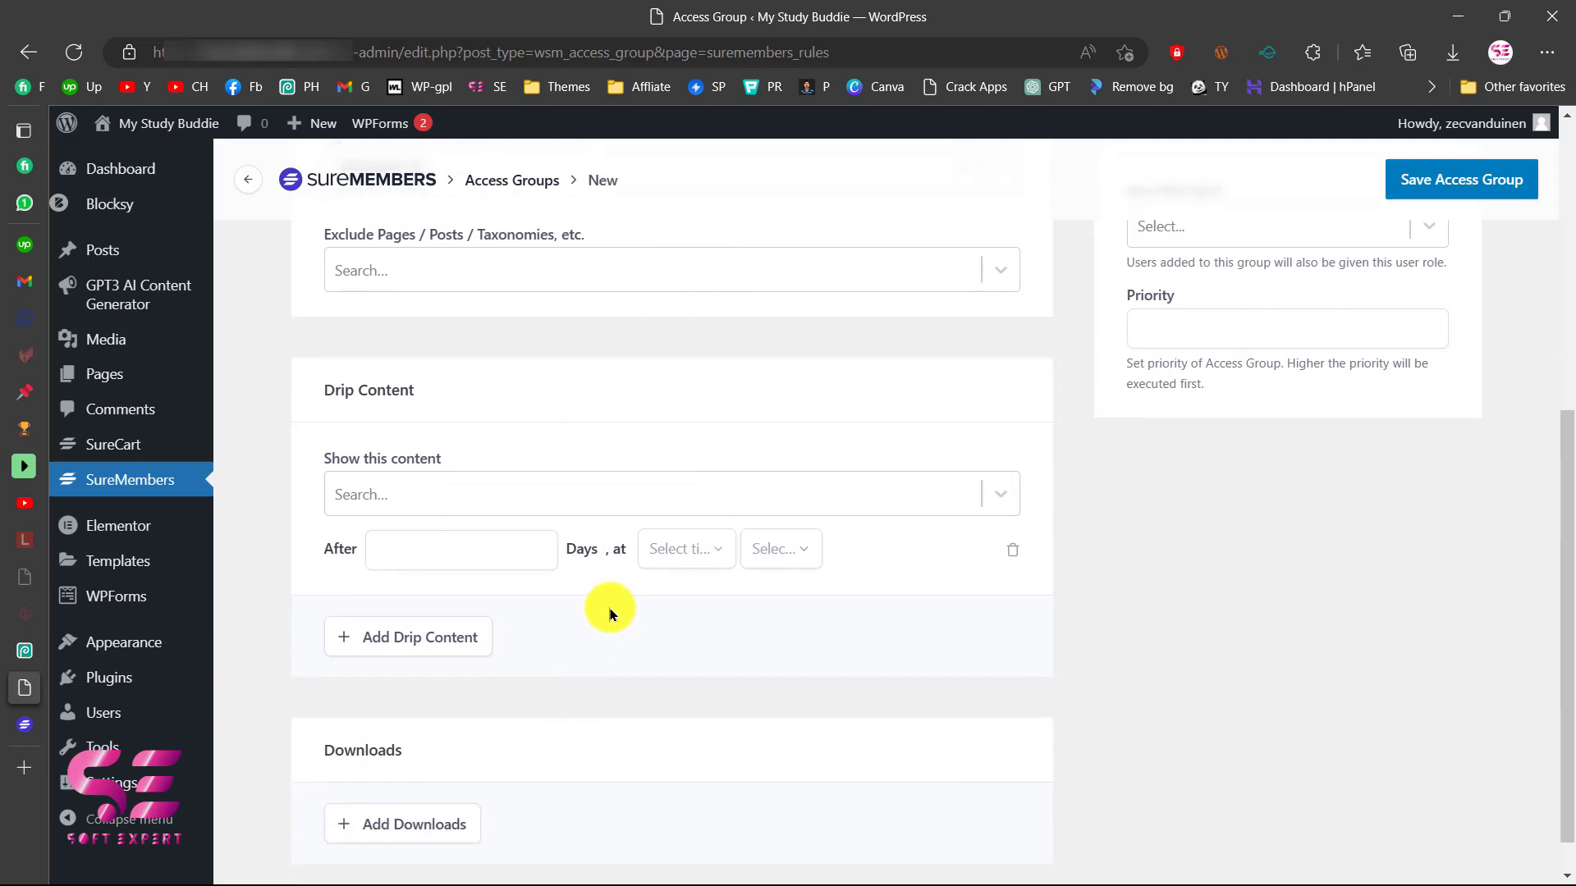
pyautogui.scroll(-1, 609, 606)
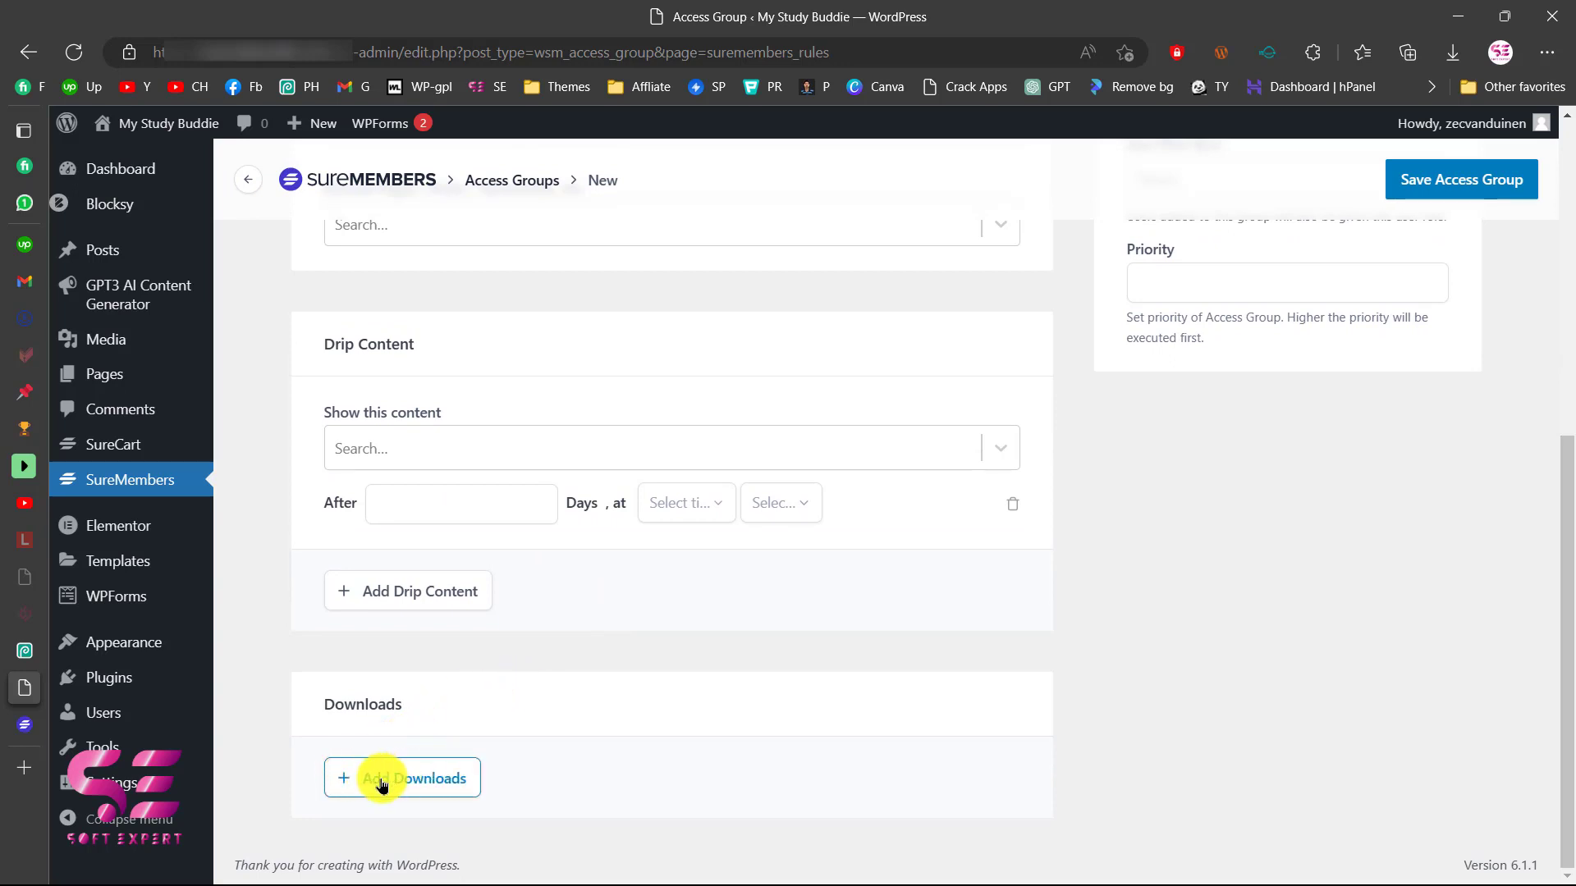
pyautogui.click(382, 784)
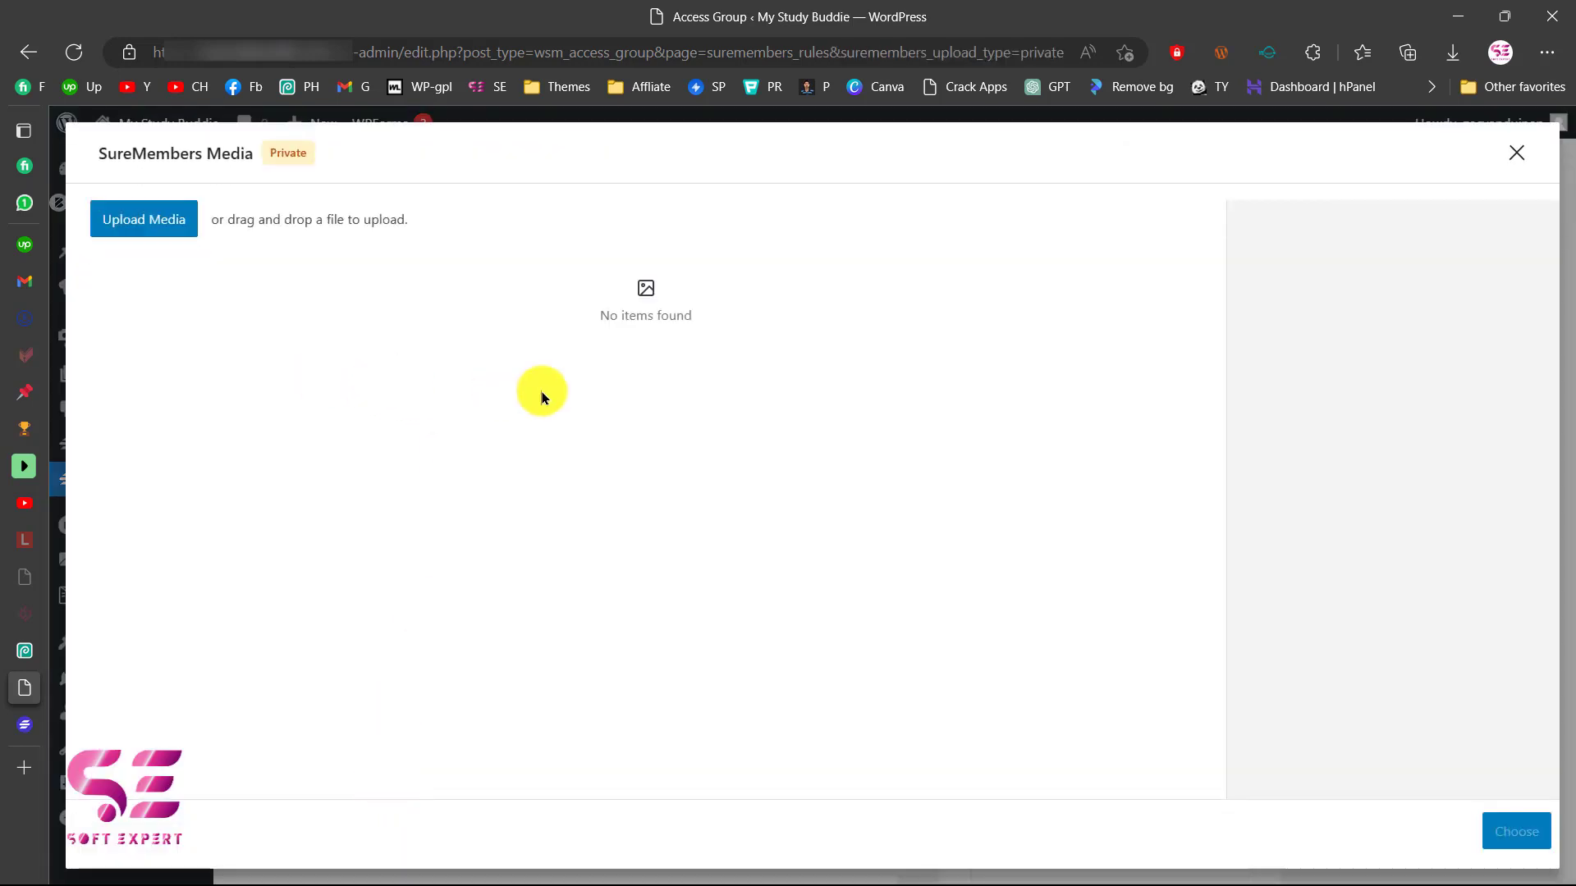
pyautogui.click(1516, 152)
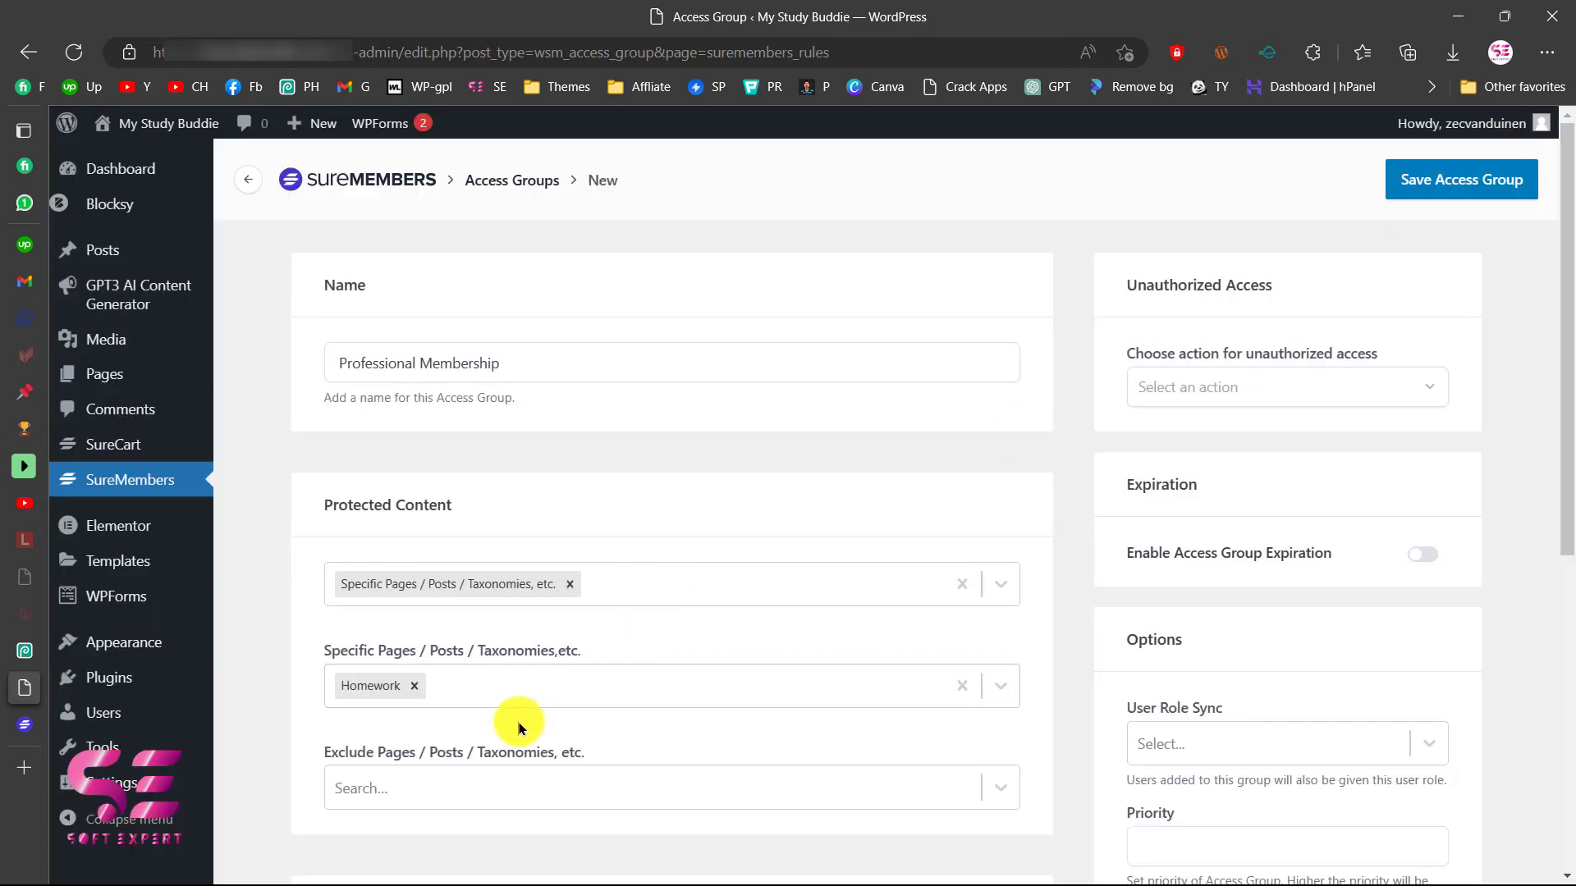
pyautogui.scroll(-4, 517, 739)
# Set the unauthorized access action to Message after briefly trying Redirect
pyautogui.scroll(4, 504, 778)
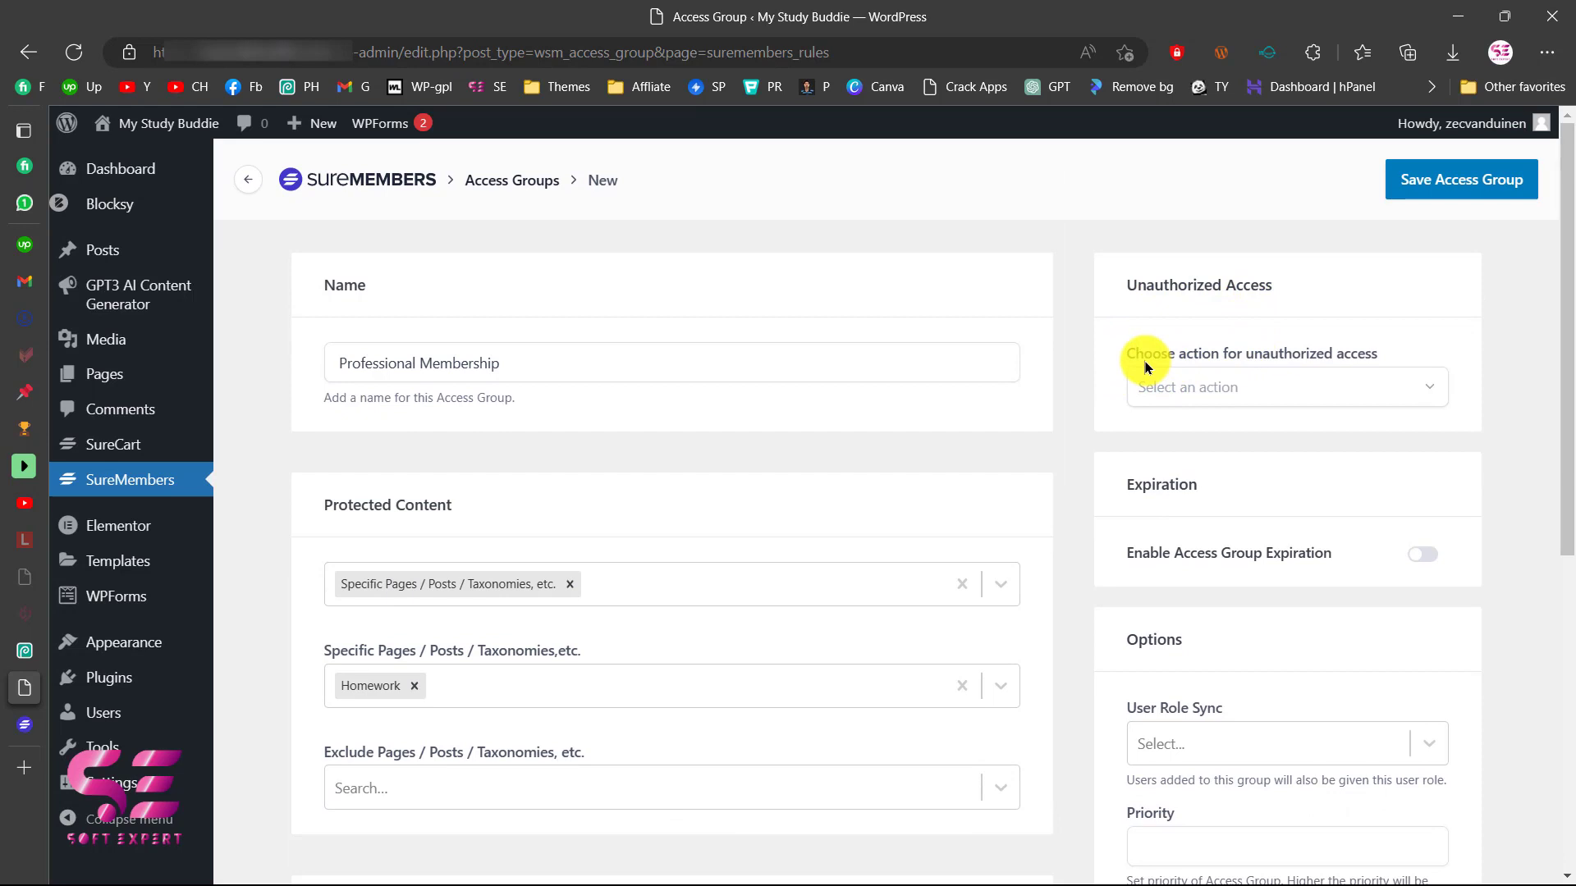
pyautogui.click(1306, 386)
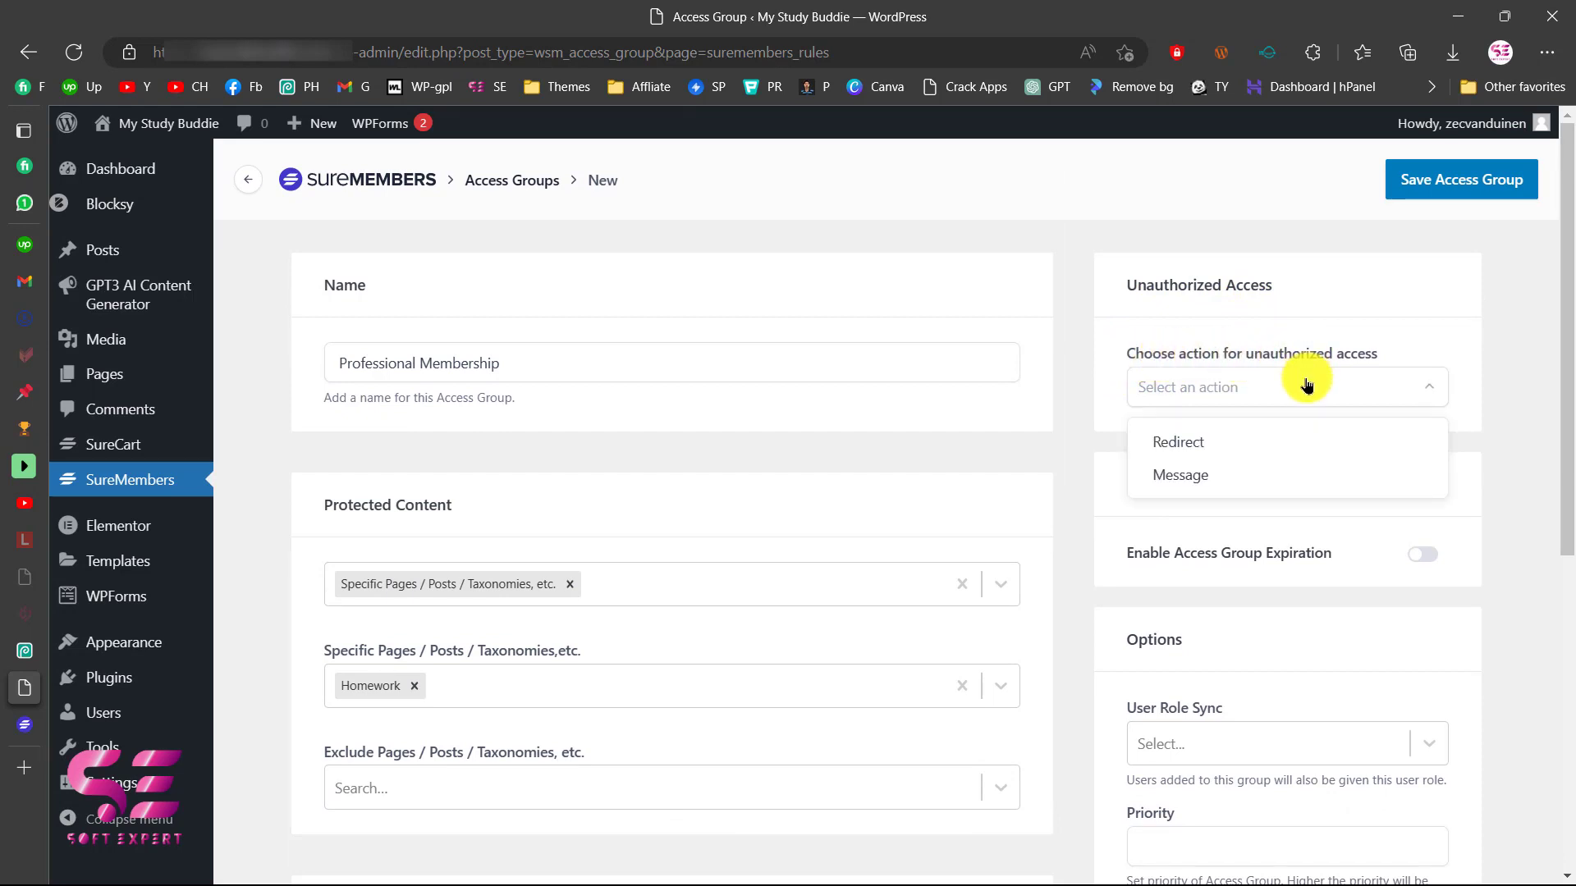
pyautogui.click(1196, 450)
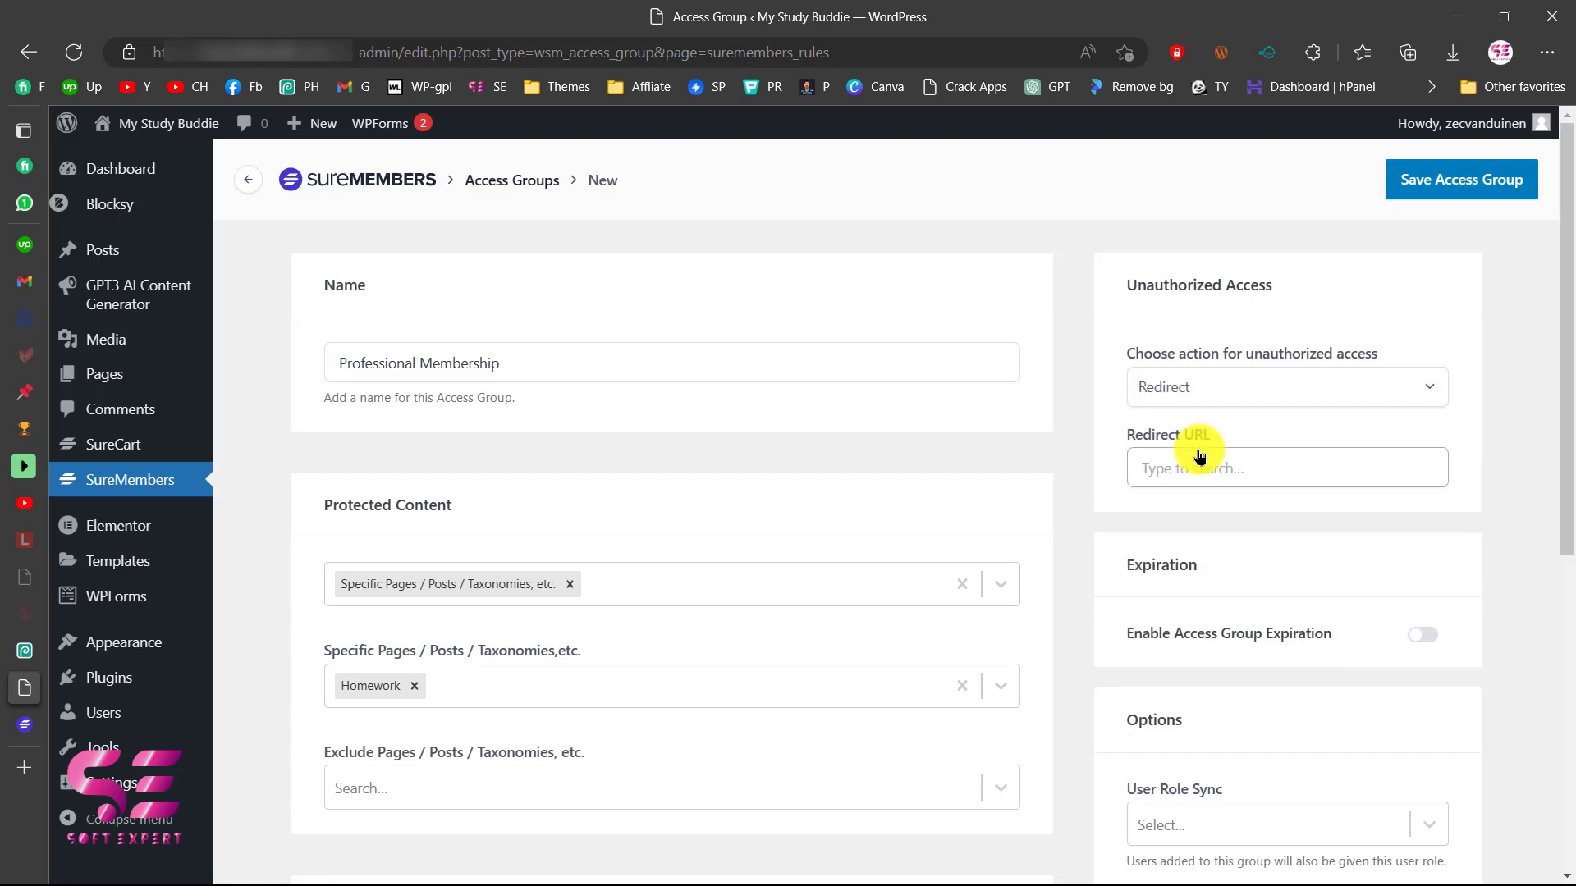
pyautogui.click(1198, 387)
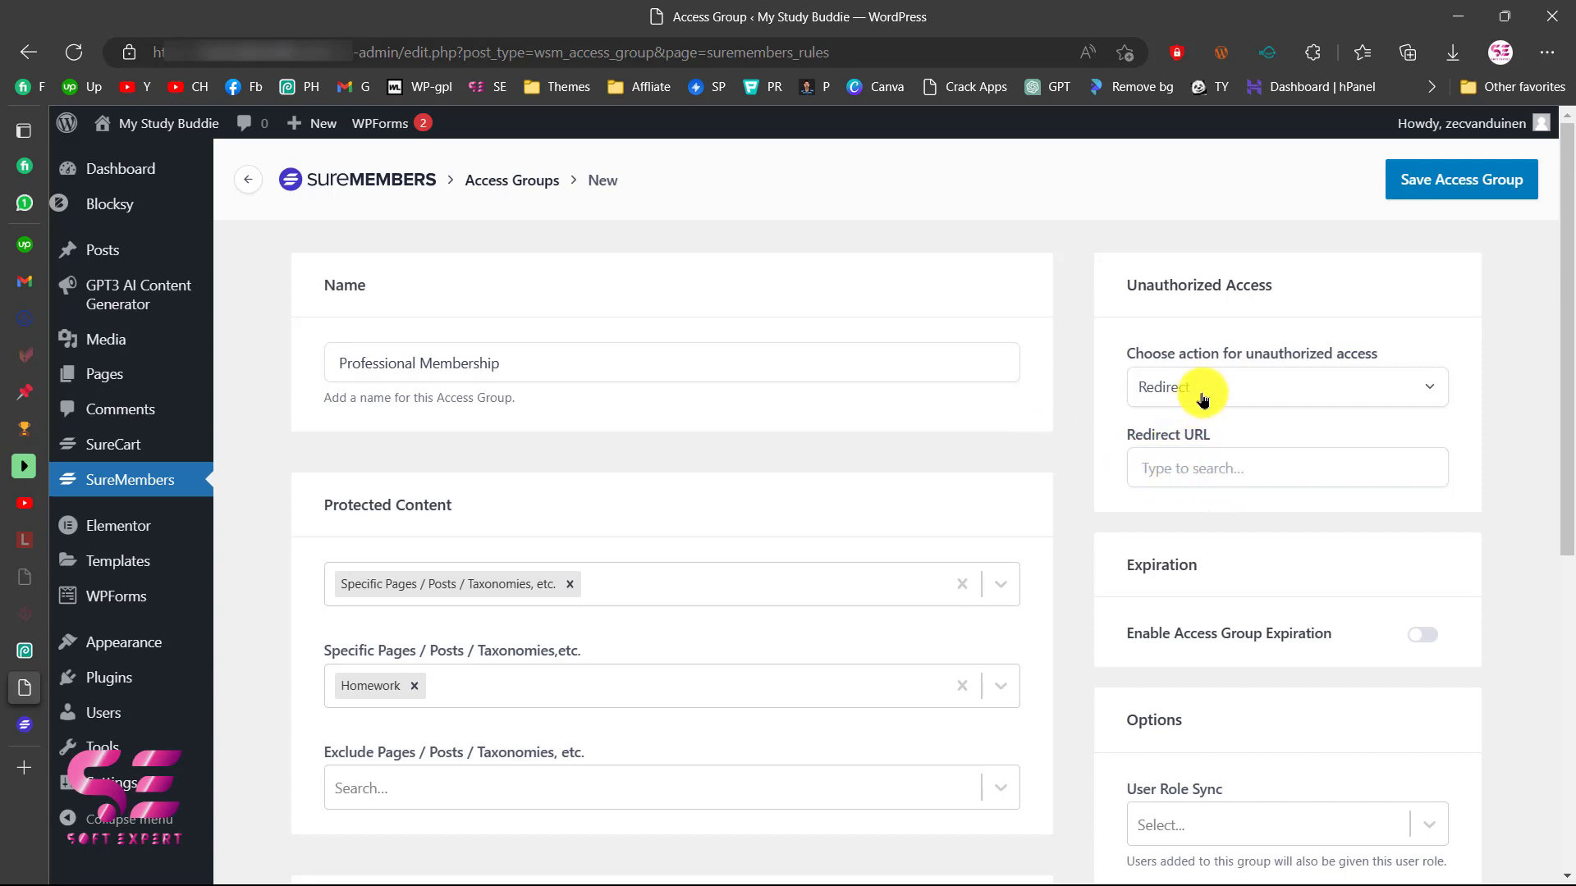
pyautogui.click(1165, 476)
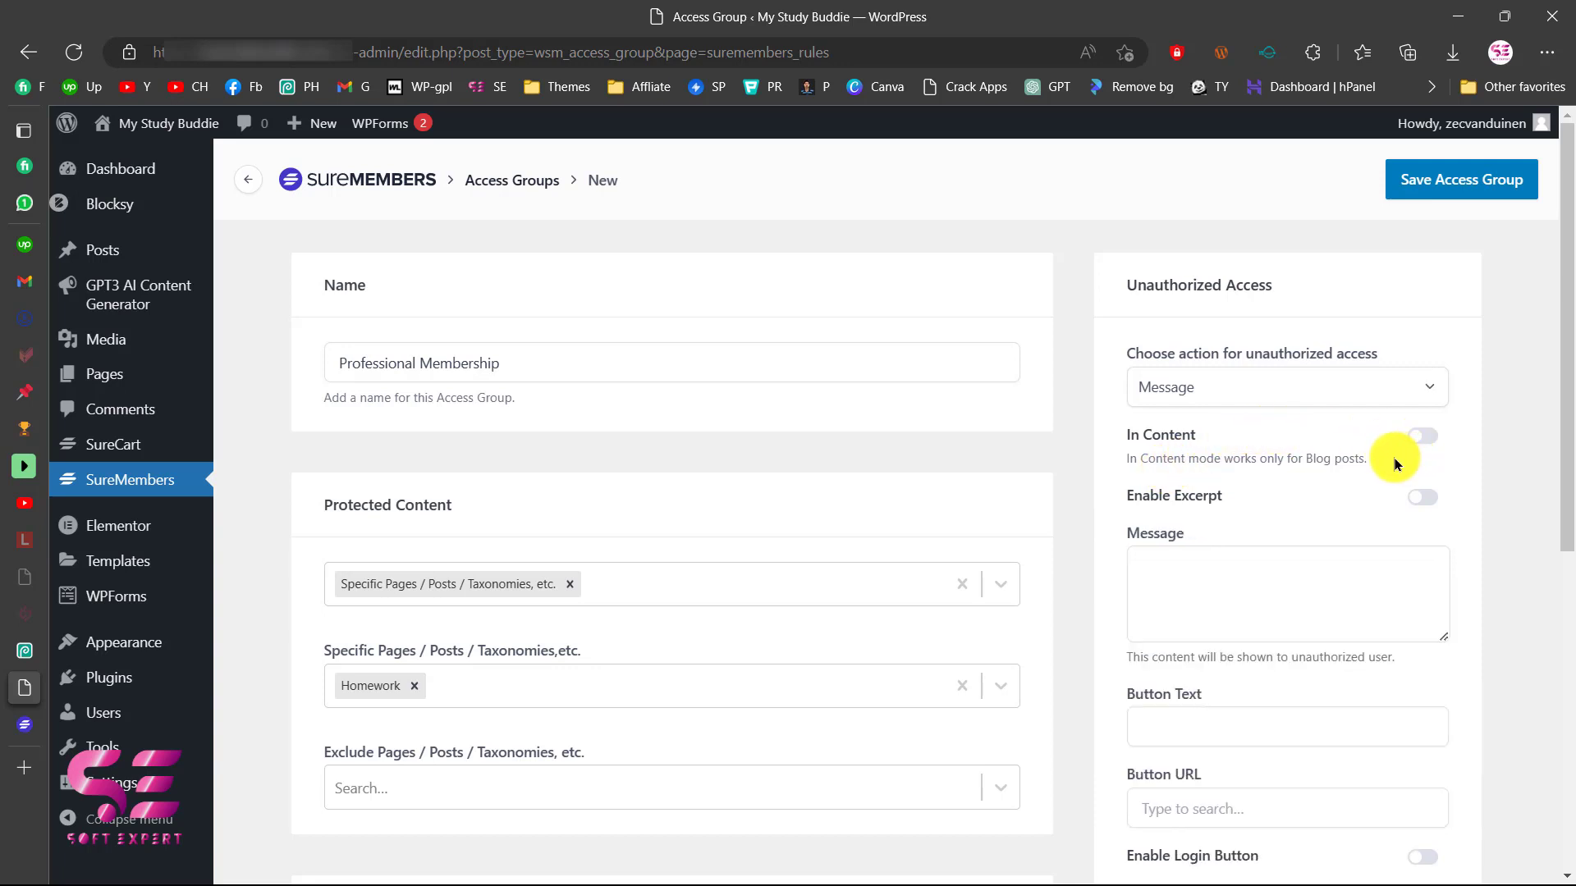
# Enter the restriction message 'This page is restricted, please buy a plan.'
pyautogui.click(1201, 563)
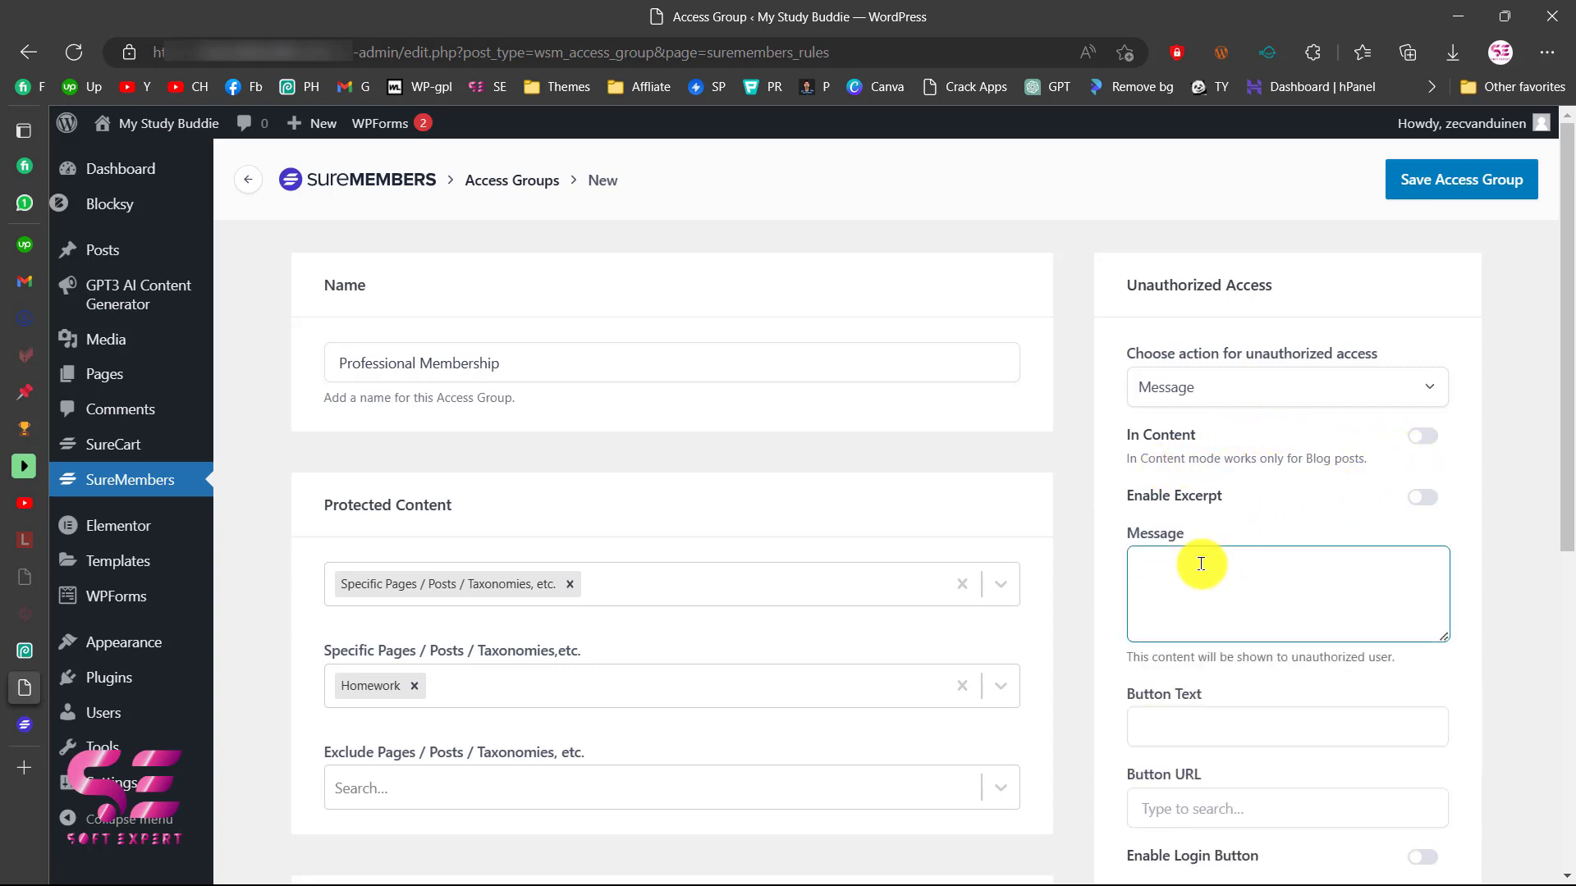
pyautogui.write('This page is restri')
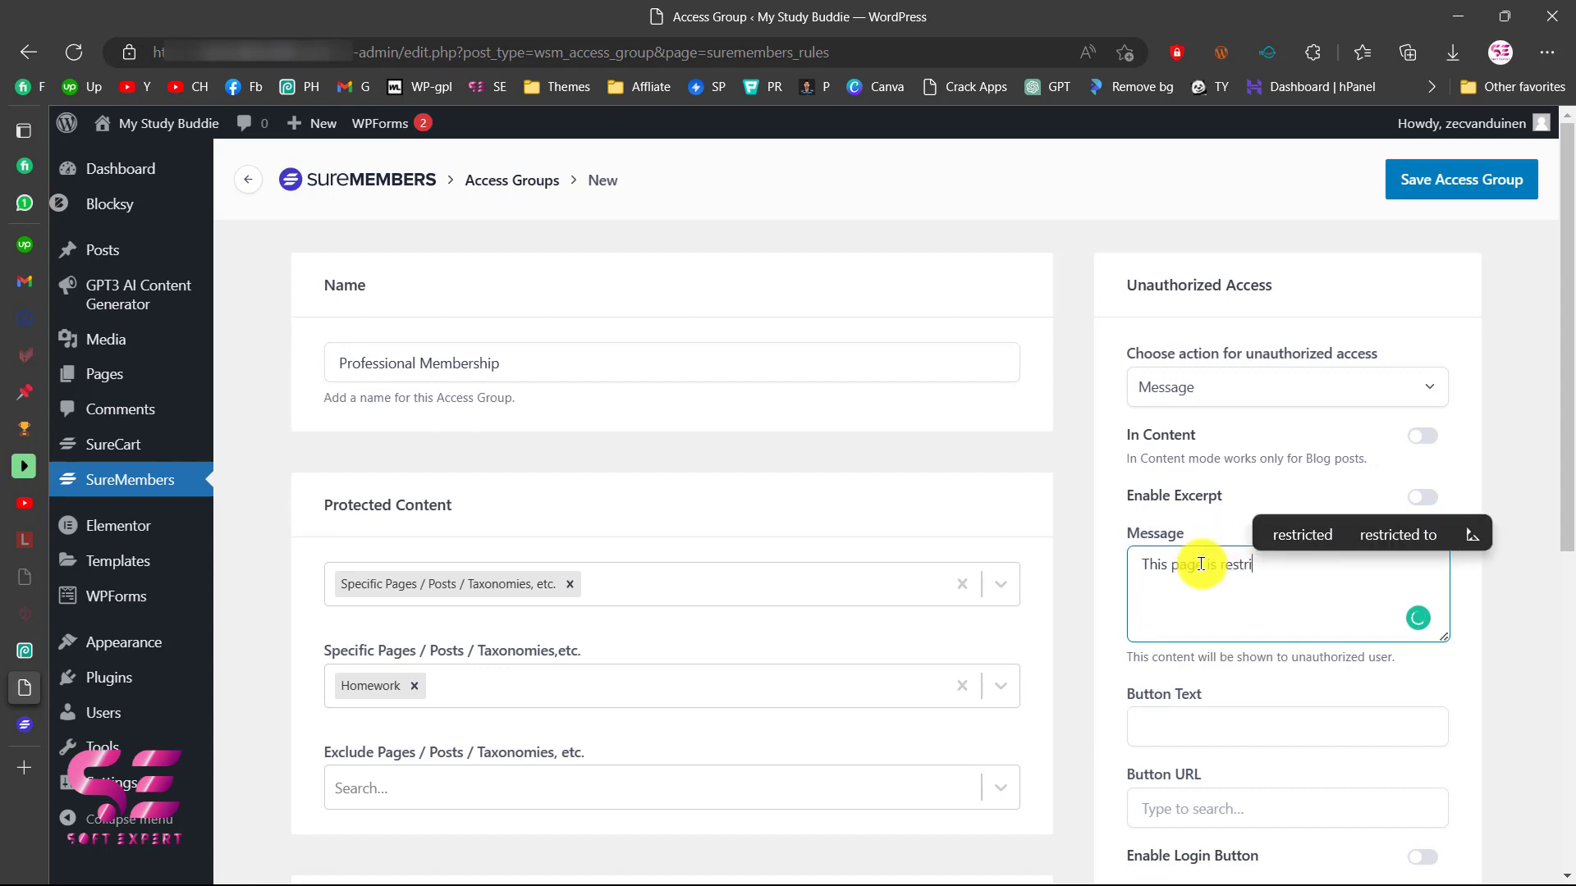
pyautogui.write('cted, please buy a plan.')
pyautogui.scroll(-1, 1286, 617)
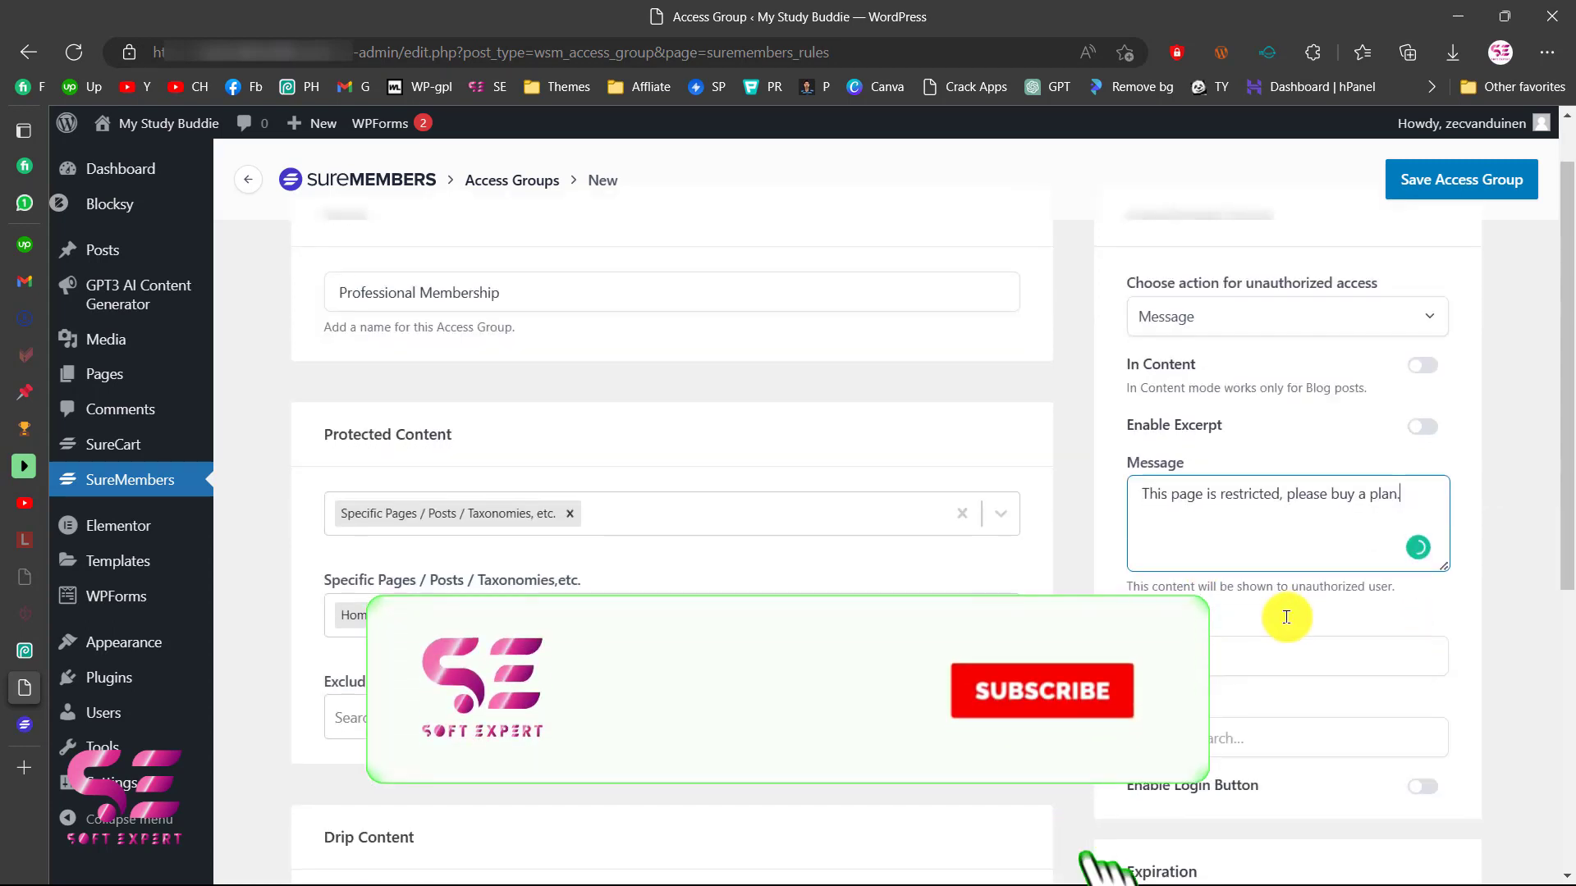
# Add a 'Buy Now' button whose URL points to the Checkout page
pyautogui.click(1213, 655)
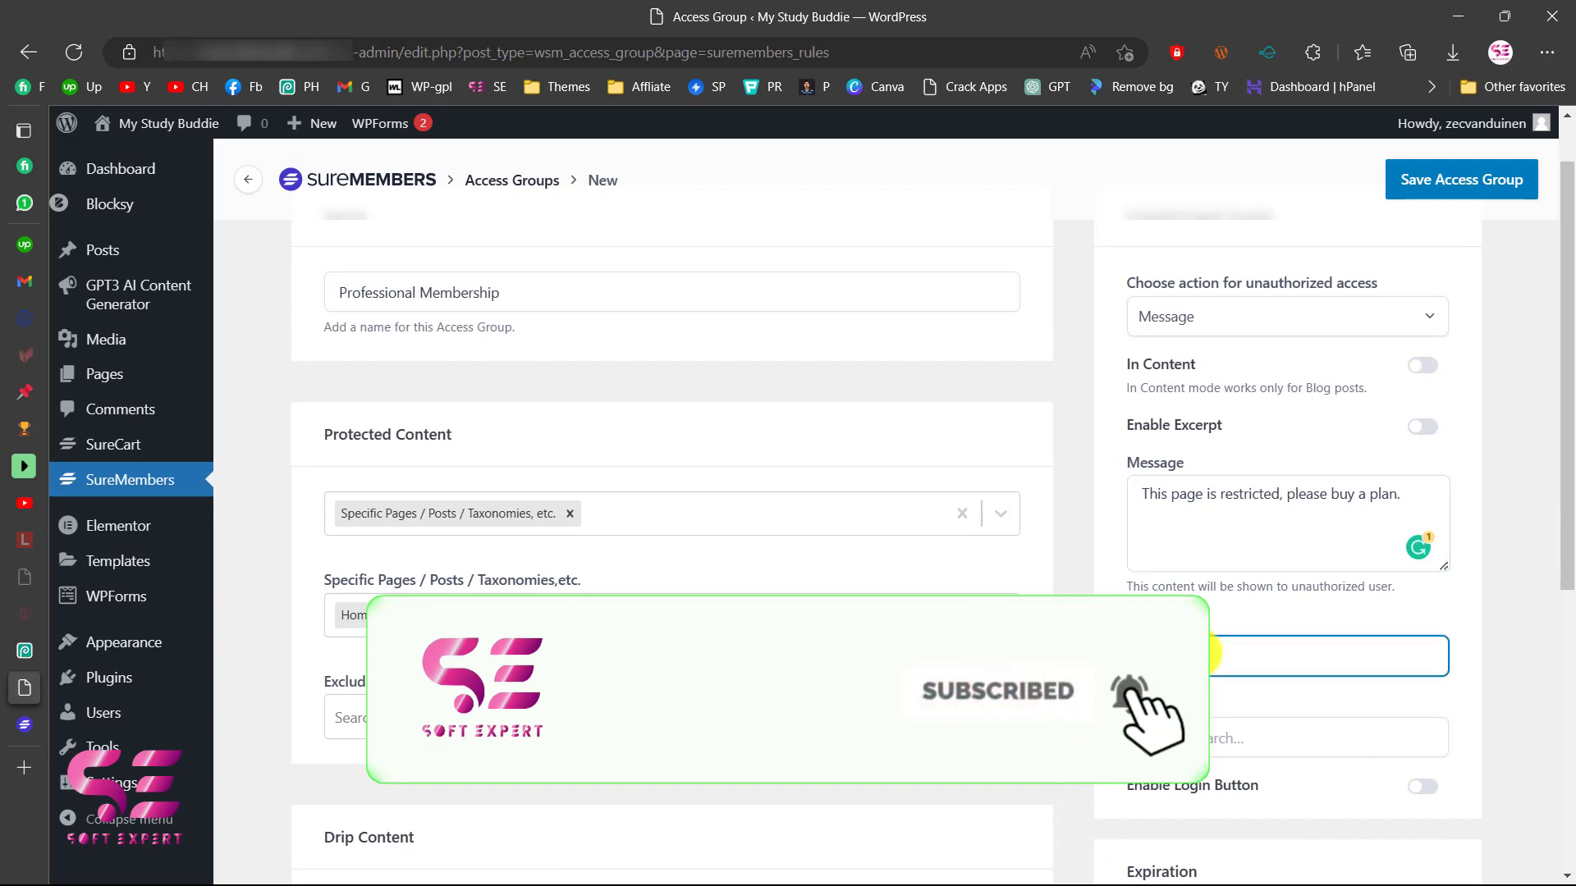
pyautogui.write('Buy Now')
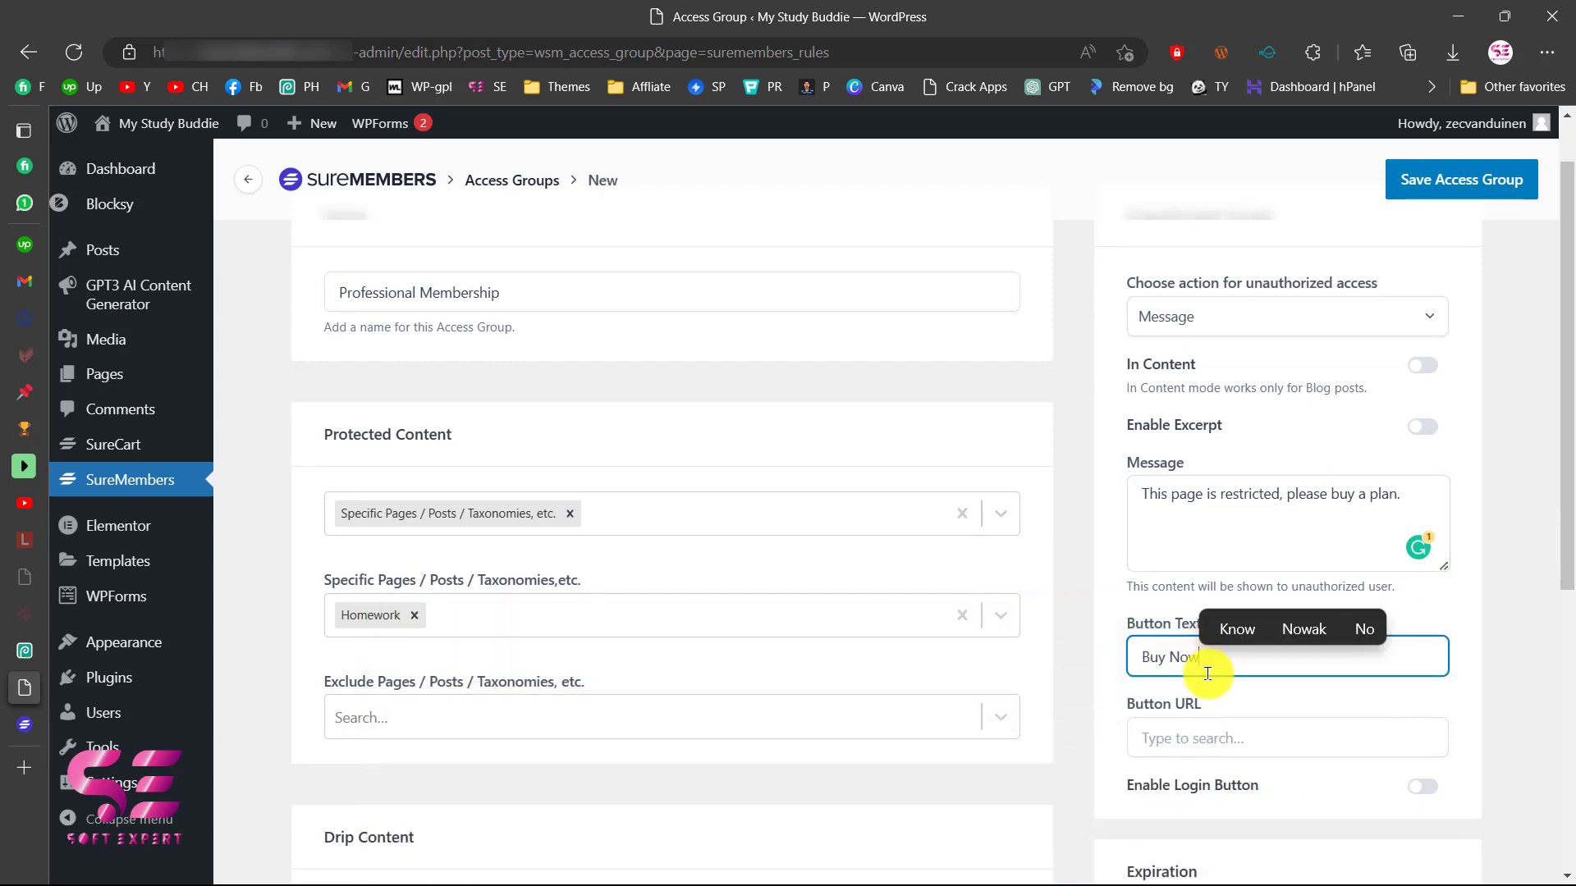
pyautogui.click(1206, 737)
pyautogui.scroll(-1, 1207, 722)
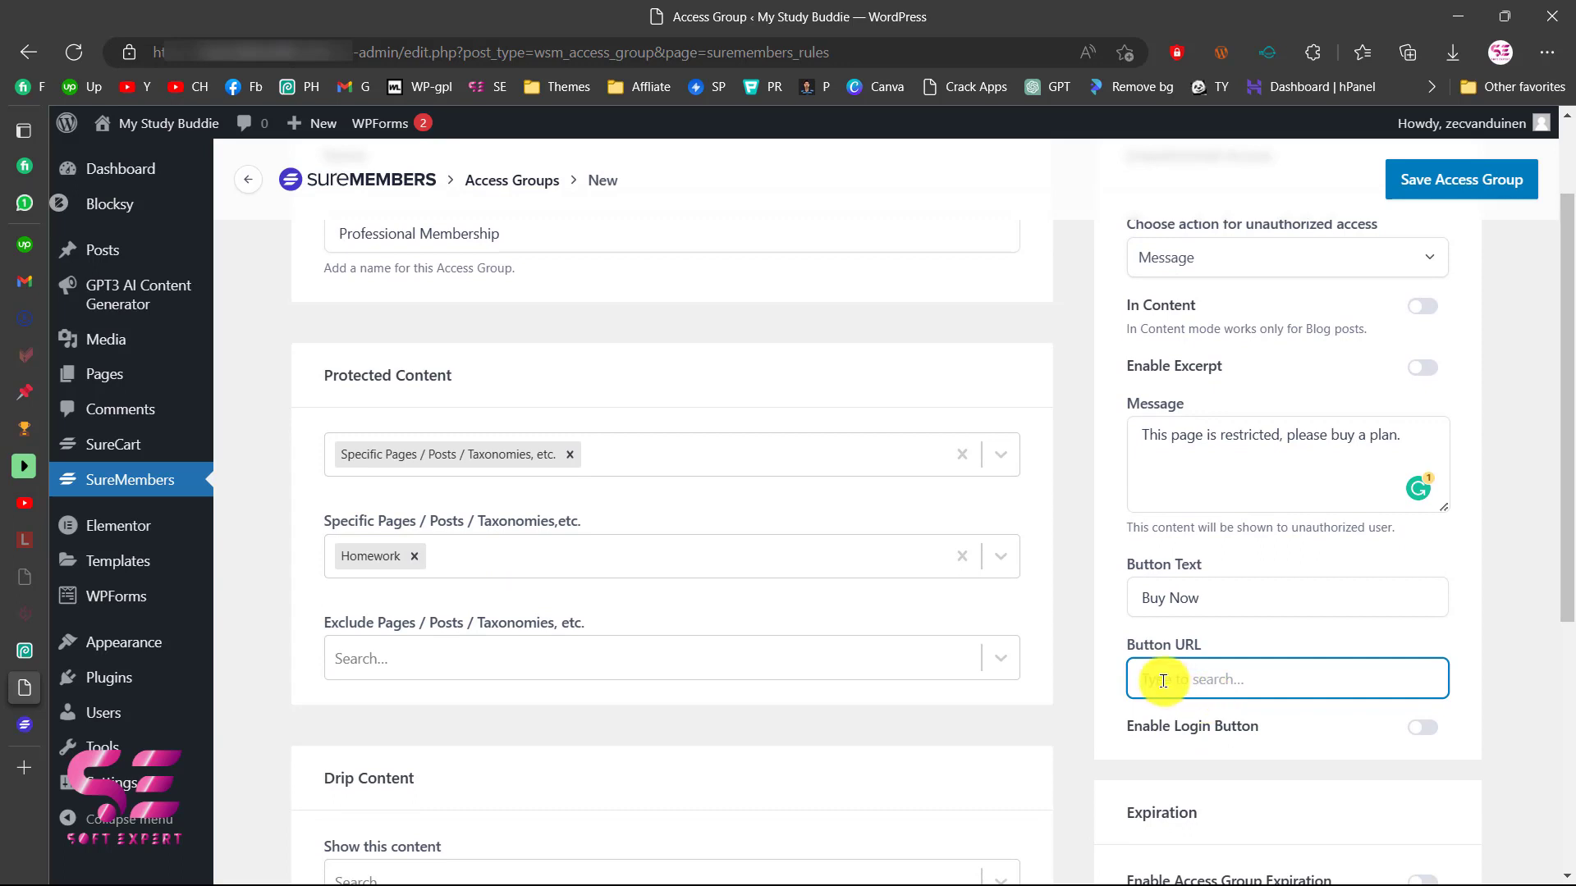
pyautogui.write('checkout')
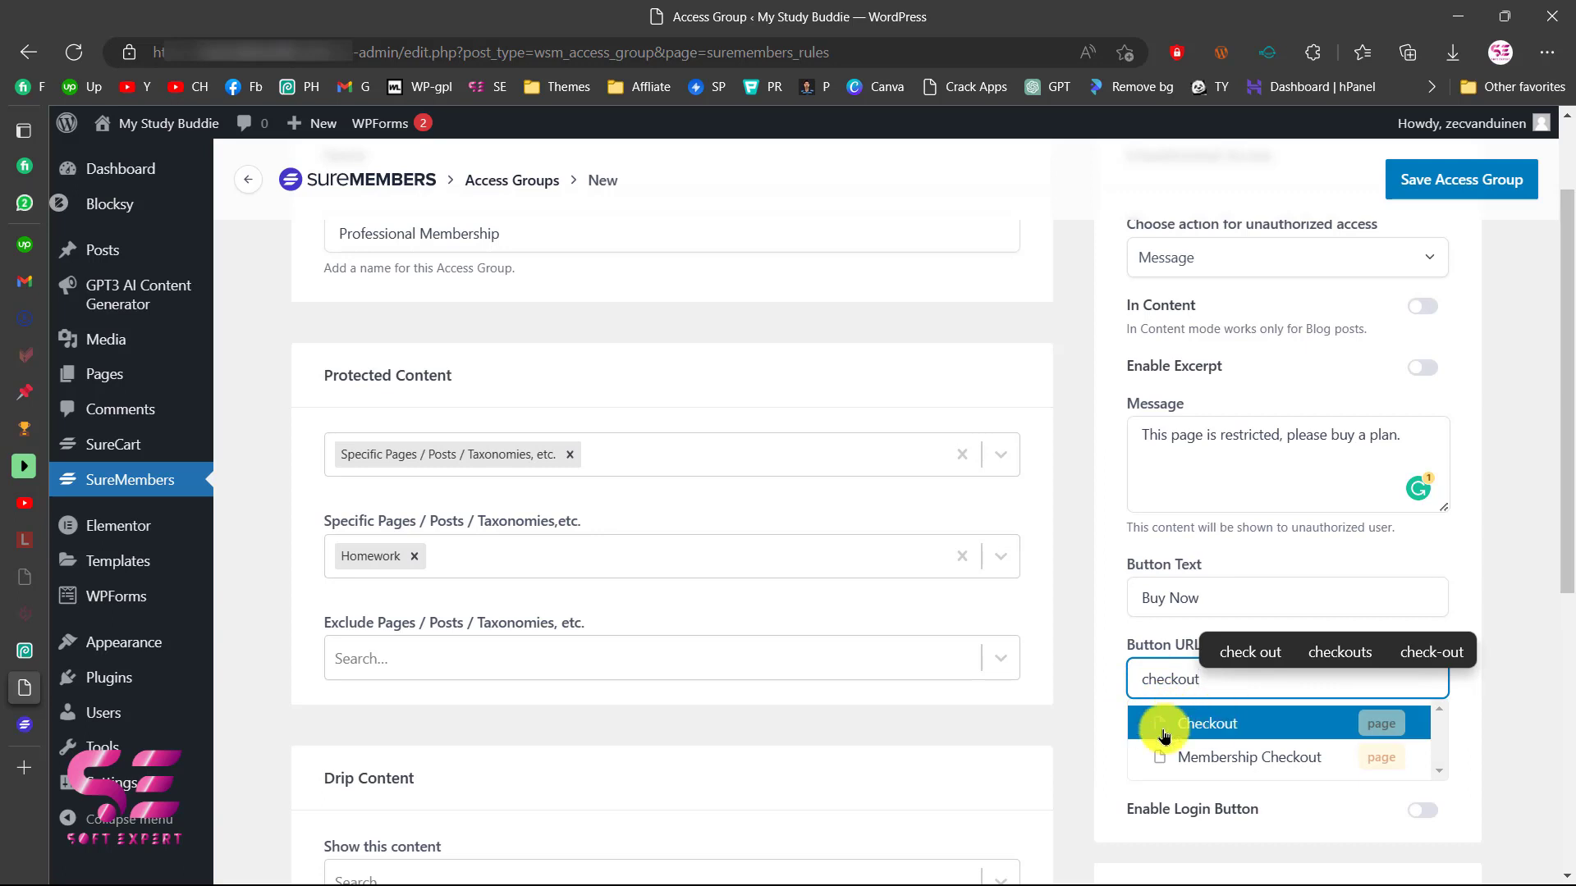
pyautogui.click(1173, 726)
pyautogui.scroll(-1, 1147, 739)
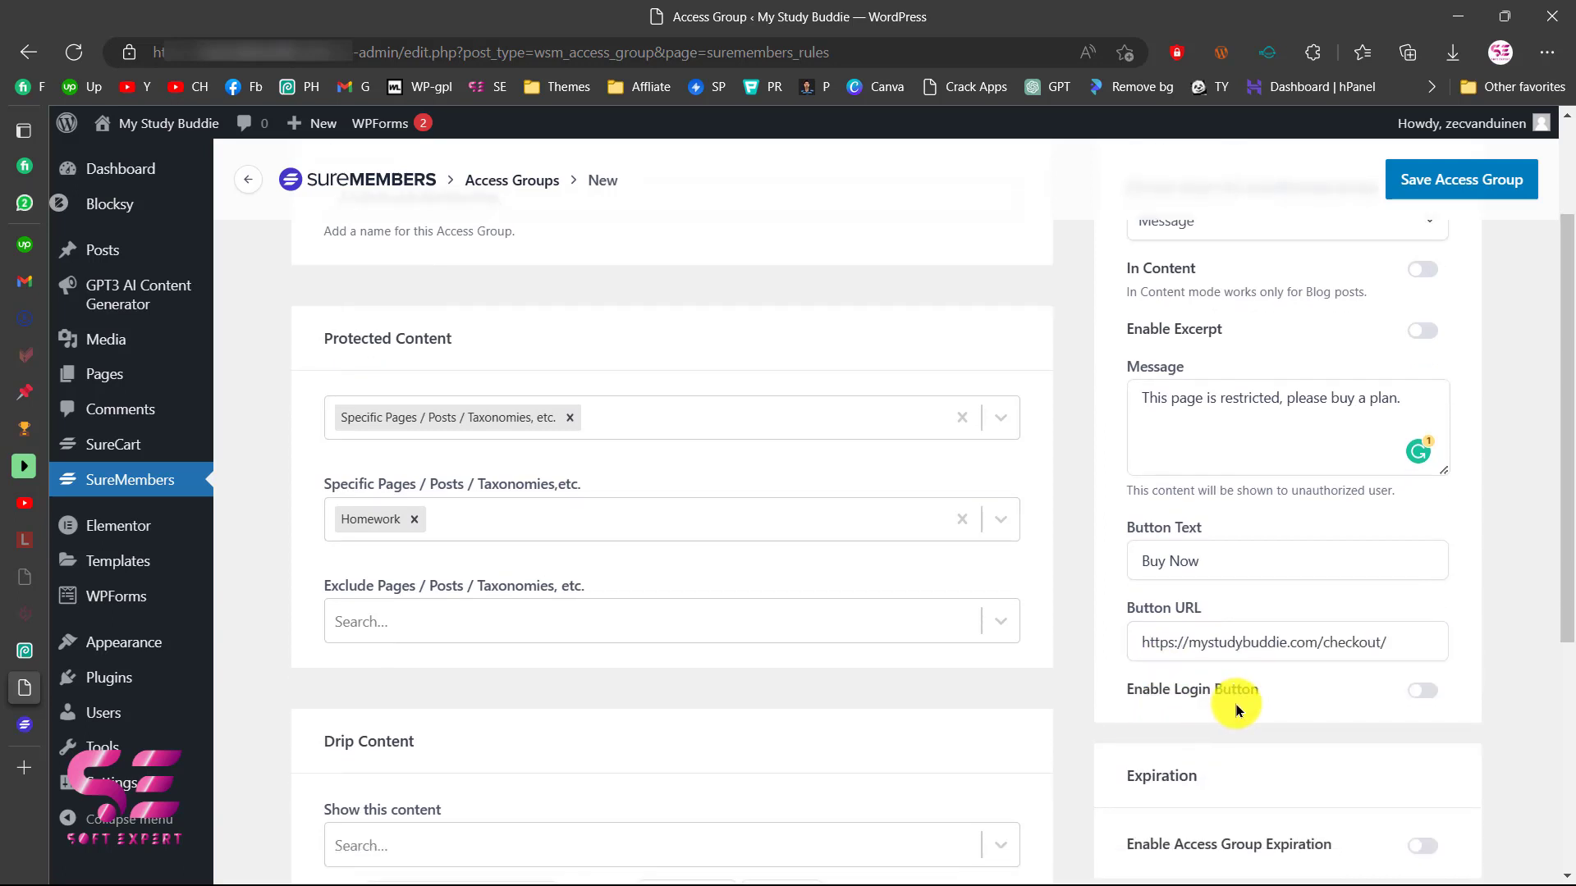
# Enable the login button and set User Role Sync to Subscriber
pyautogui.click(1422, 692)
pyautogui.scroll(-2, 1182, 584)
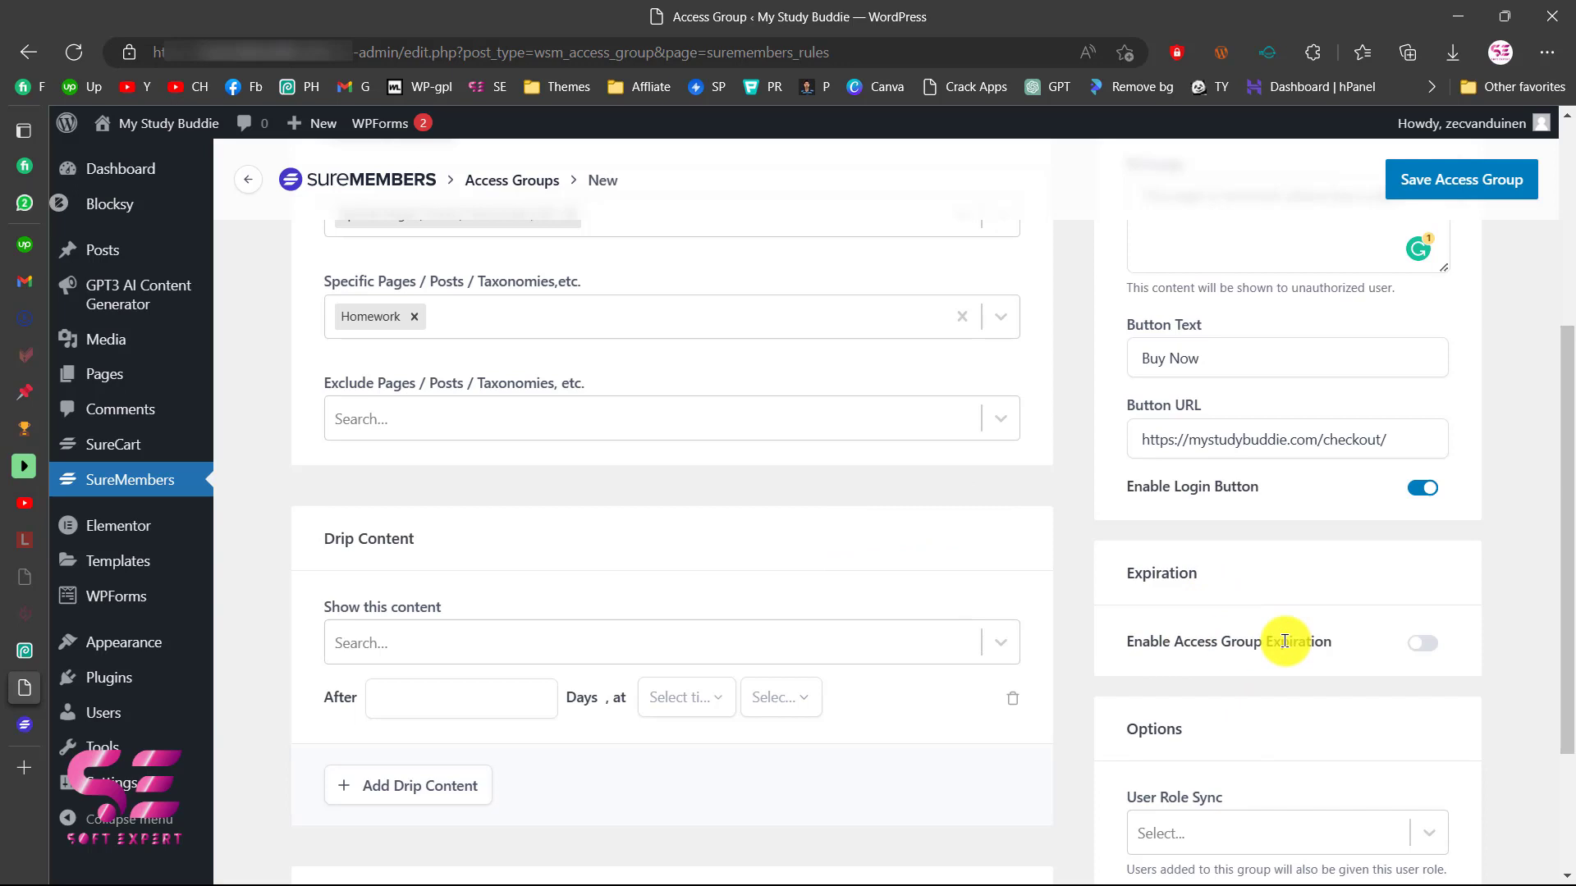
pyautogui.scroll(-2, 1285, 640)
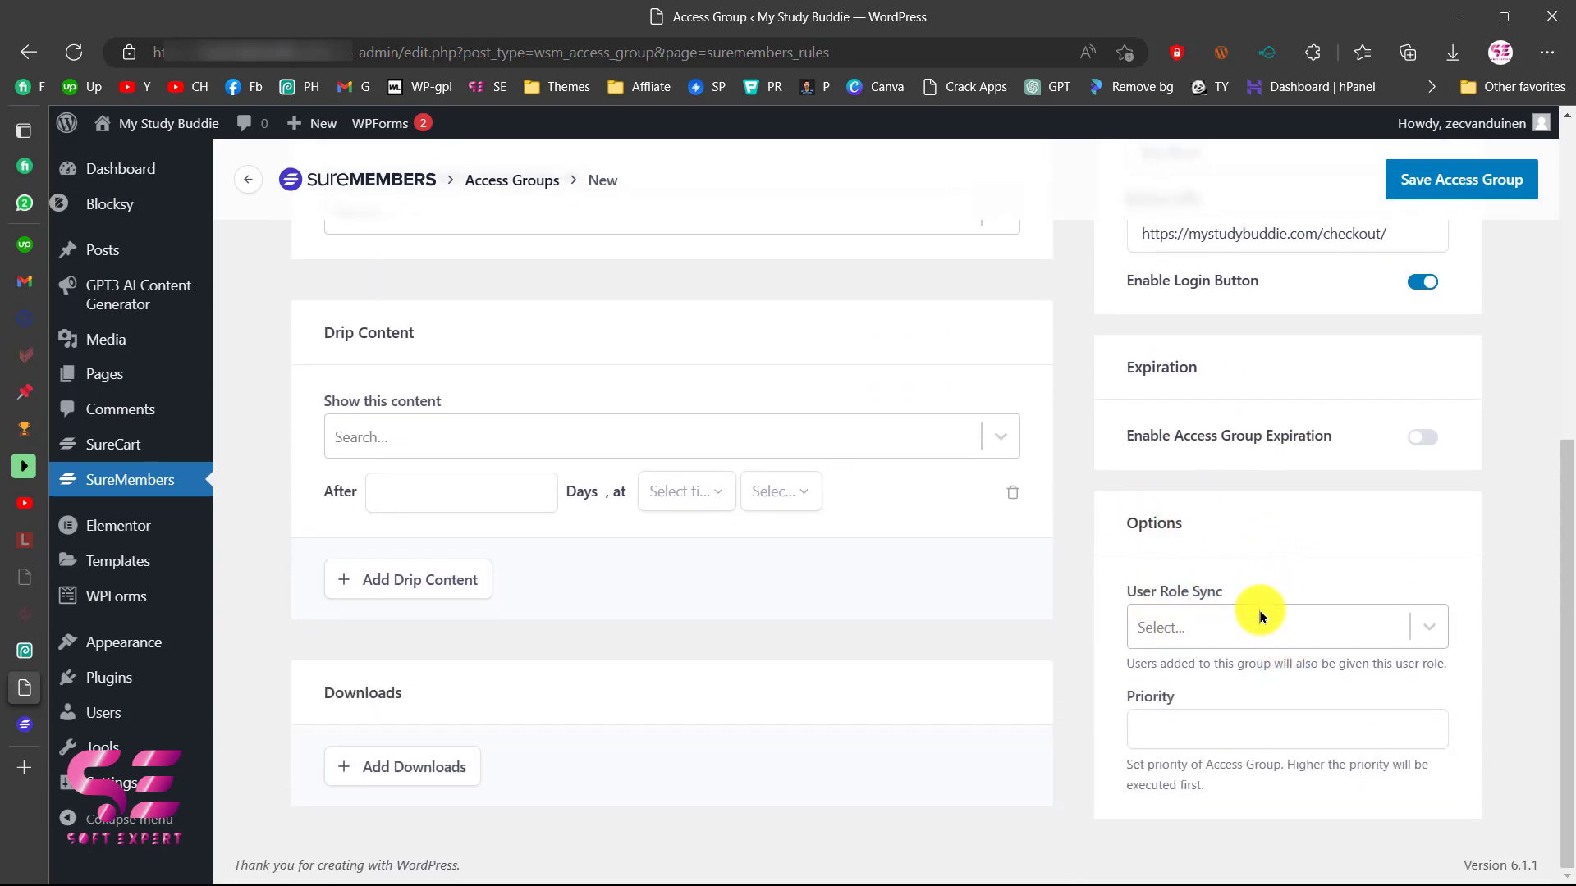
pyautogui.click(1262, 615)
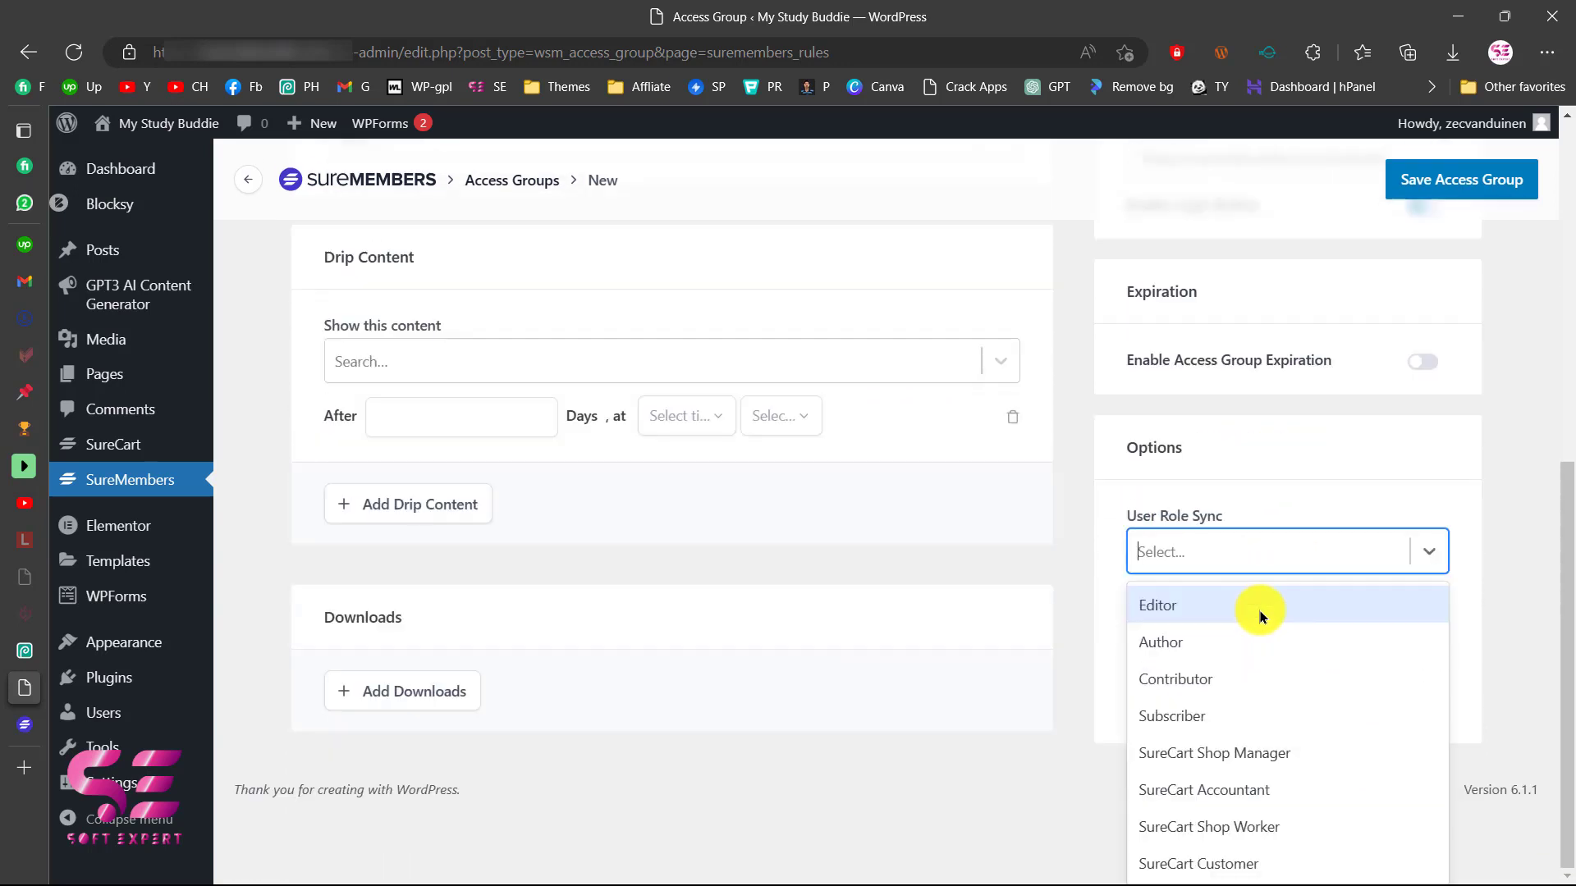
pyautogui.click(1192, 716)
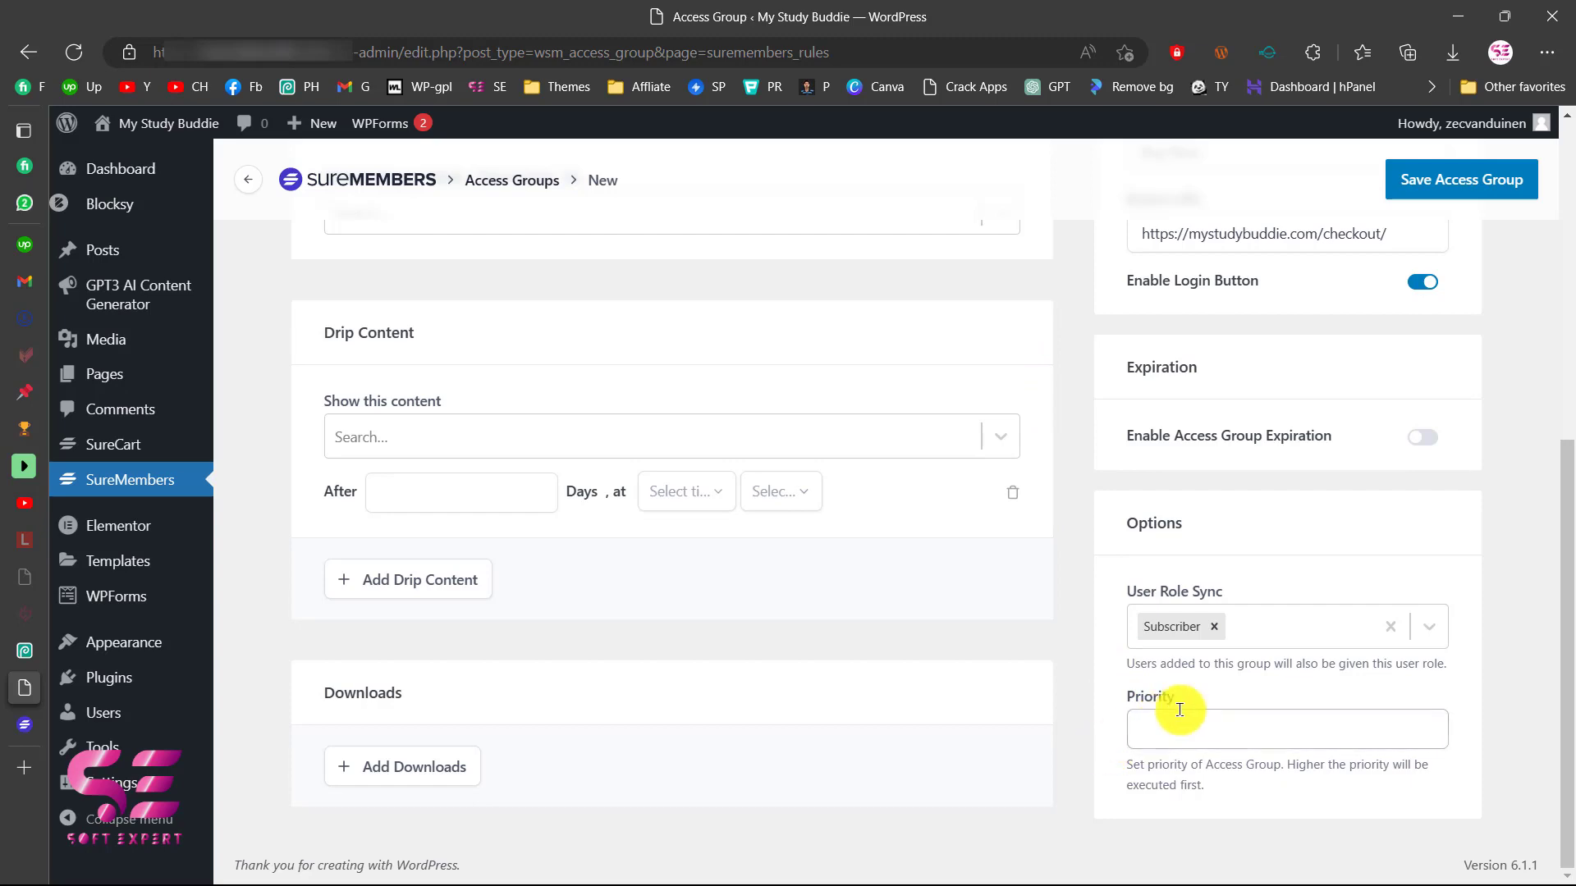
pyautogui.scroll(7, 1178, 703)
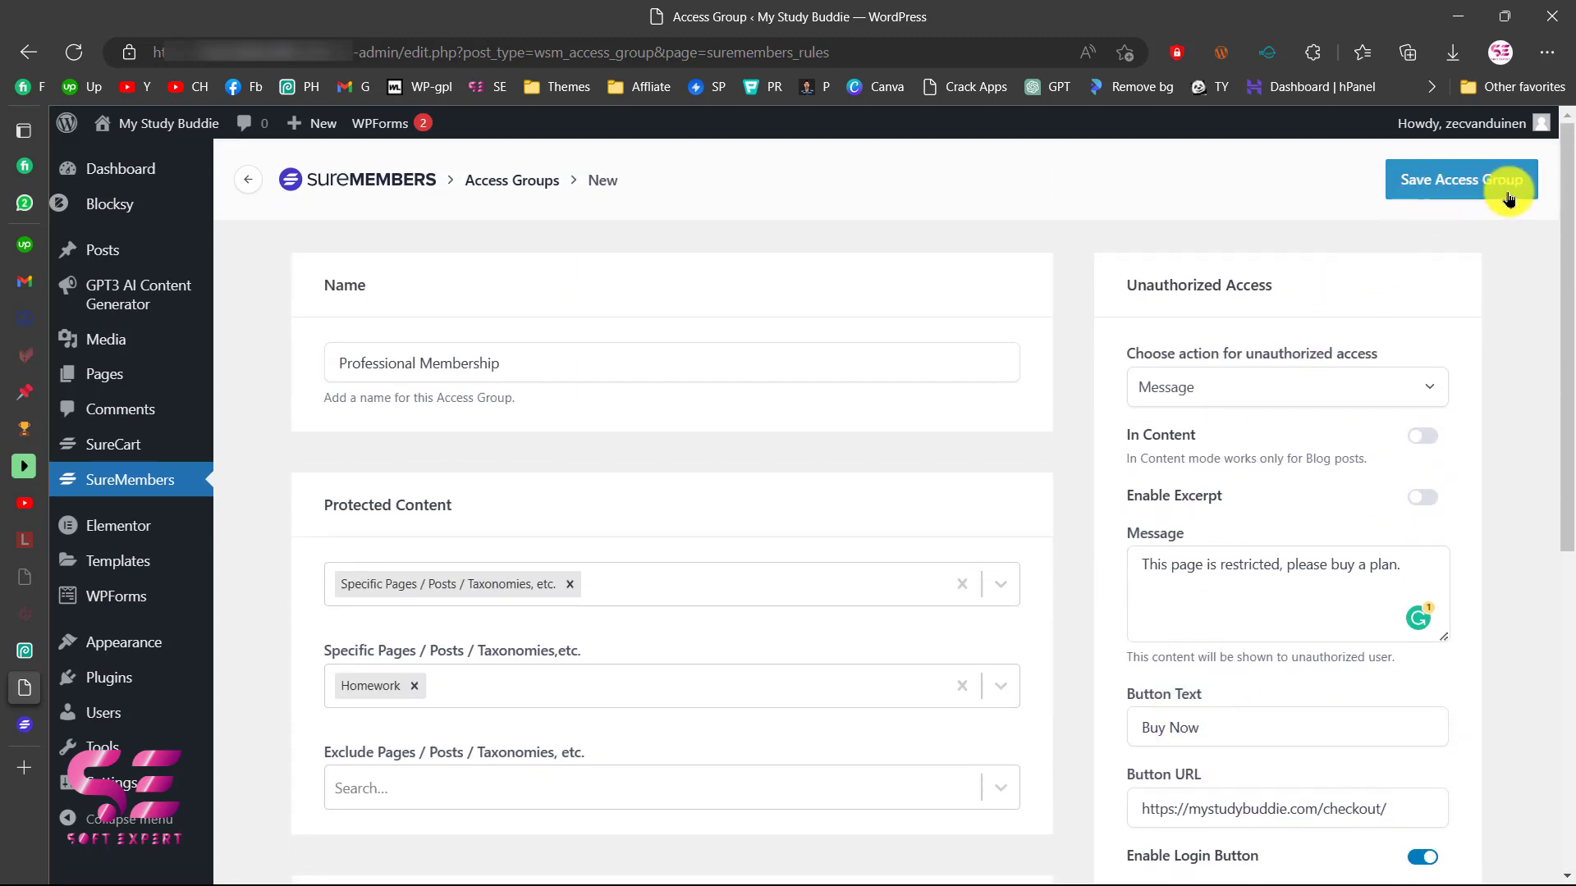
# Save the Professional Membership access group and go to the SureCart Products list
pyautogui.click(1509, 199)
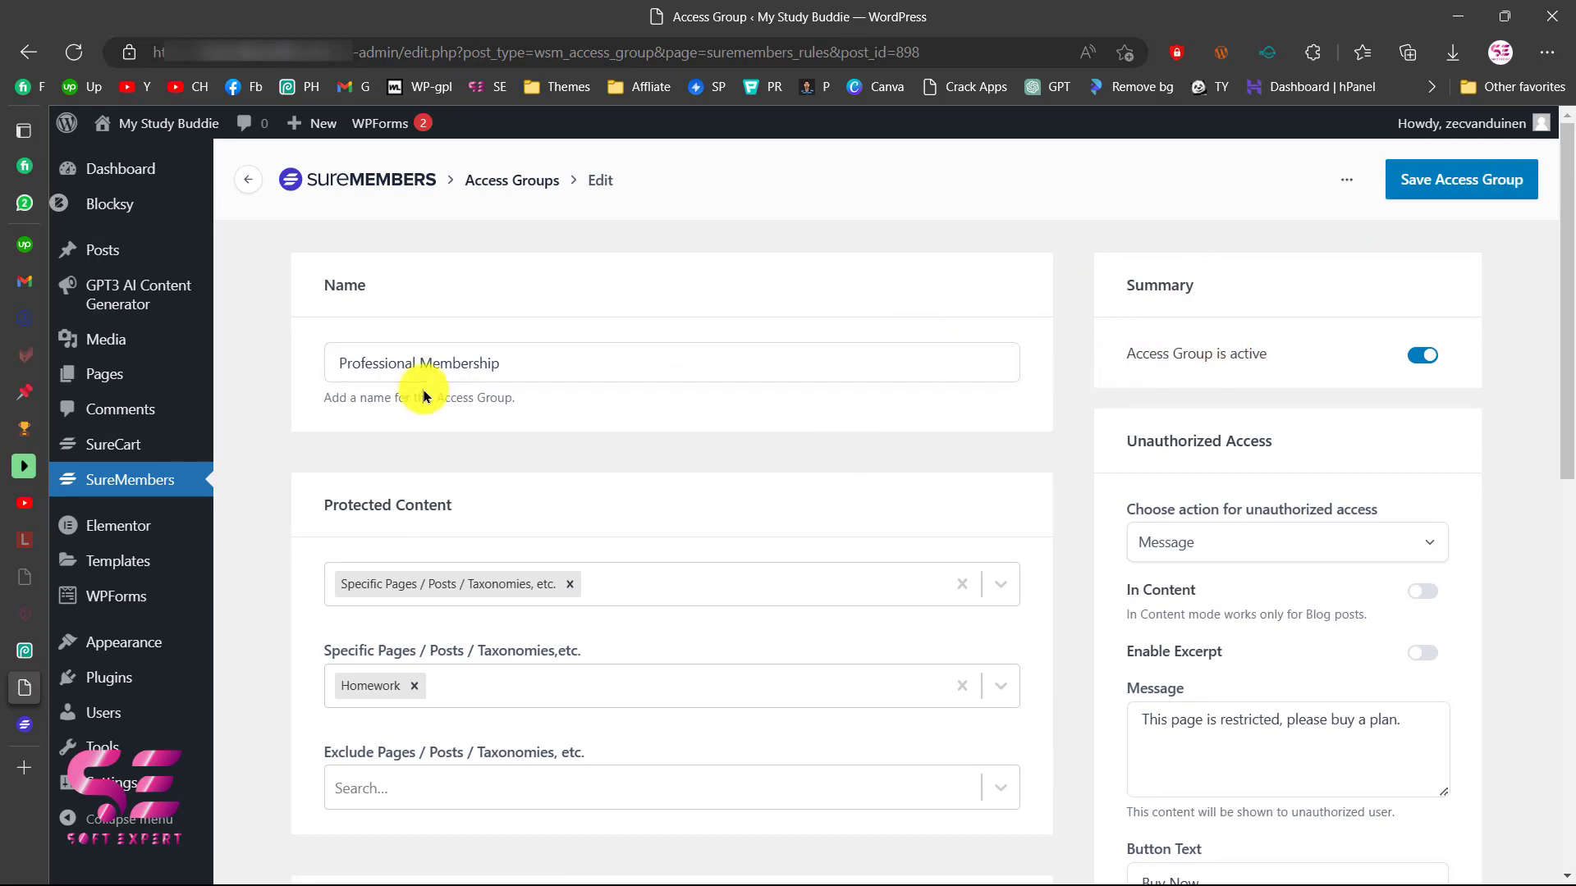
pyautogui.moveTo(131, 457)
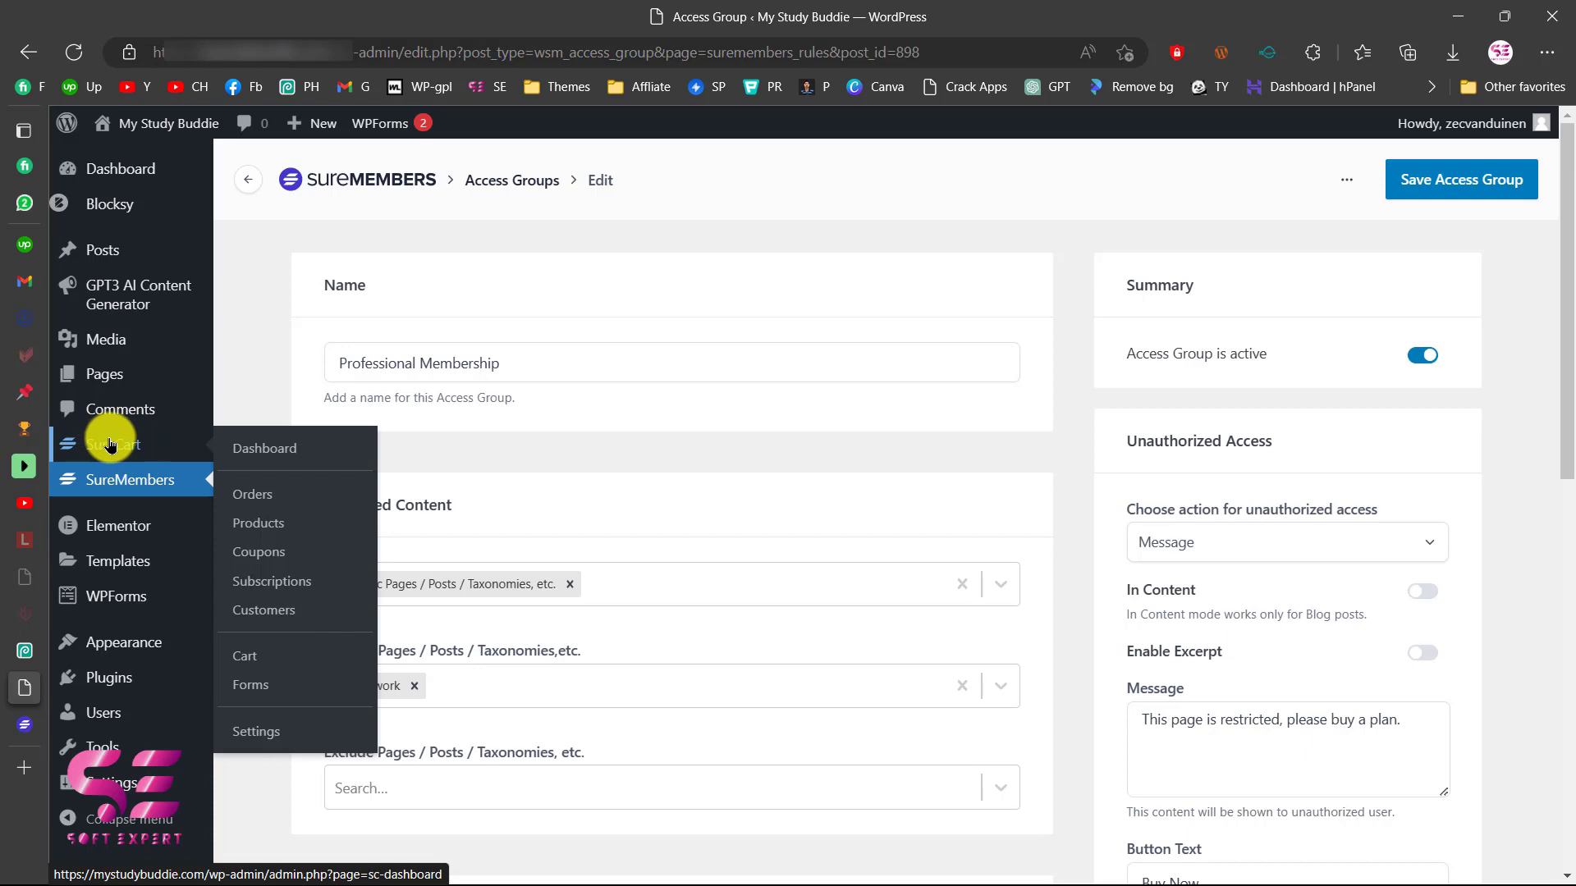
pyautogui.click(261, 534)
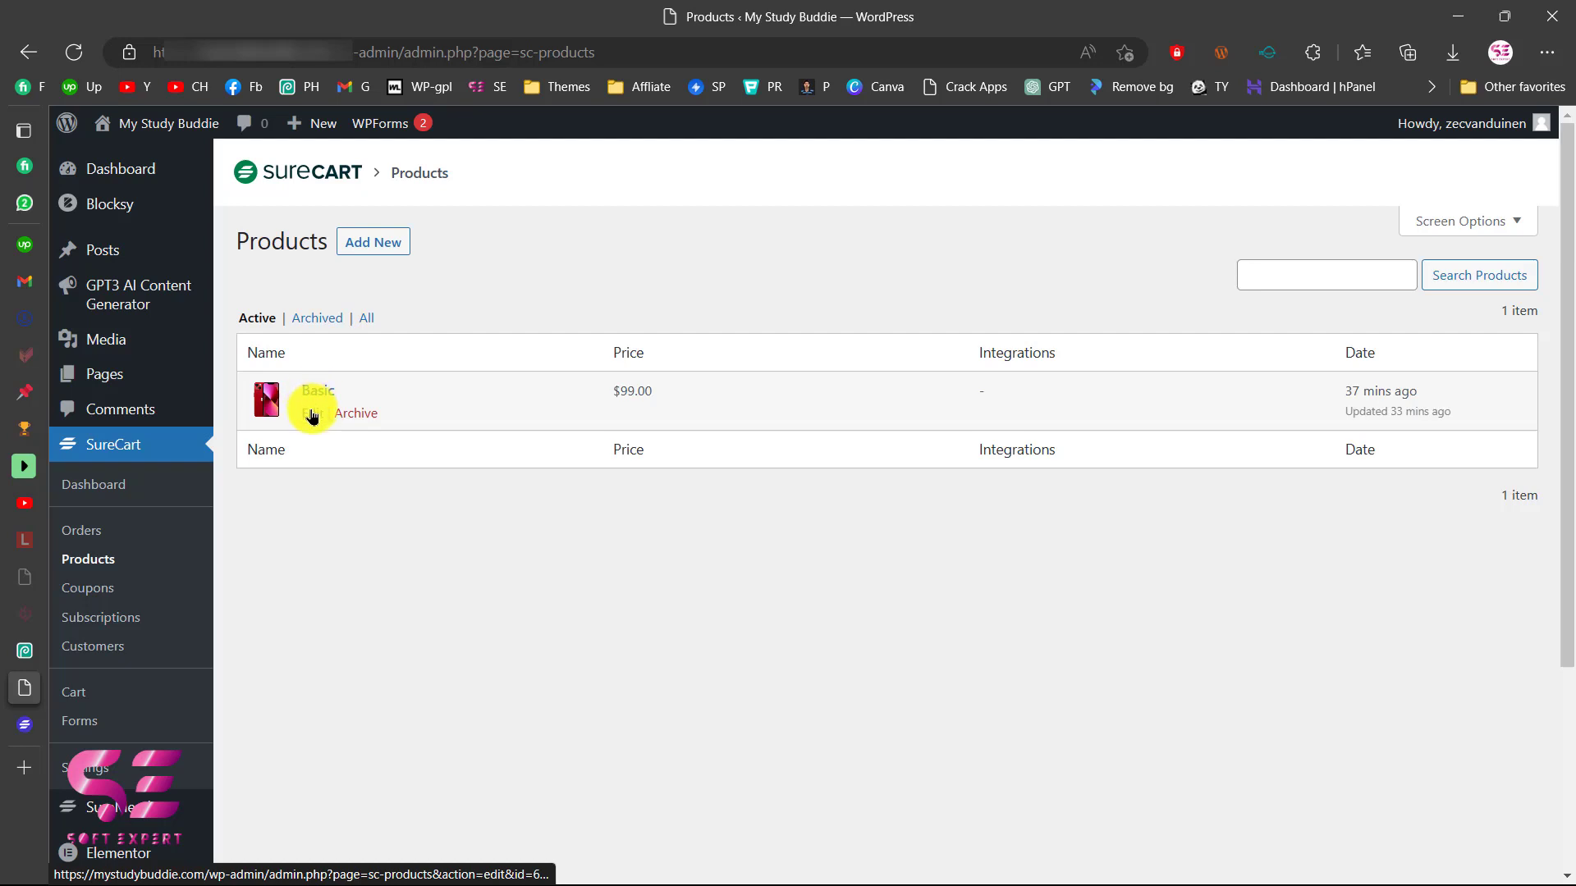
# After glancing at the Basic product, create a new product named 'Professional Membership'
pyautogui.click(312, 415)
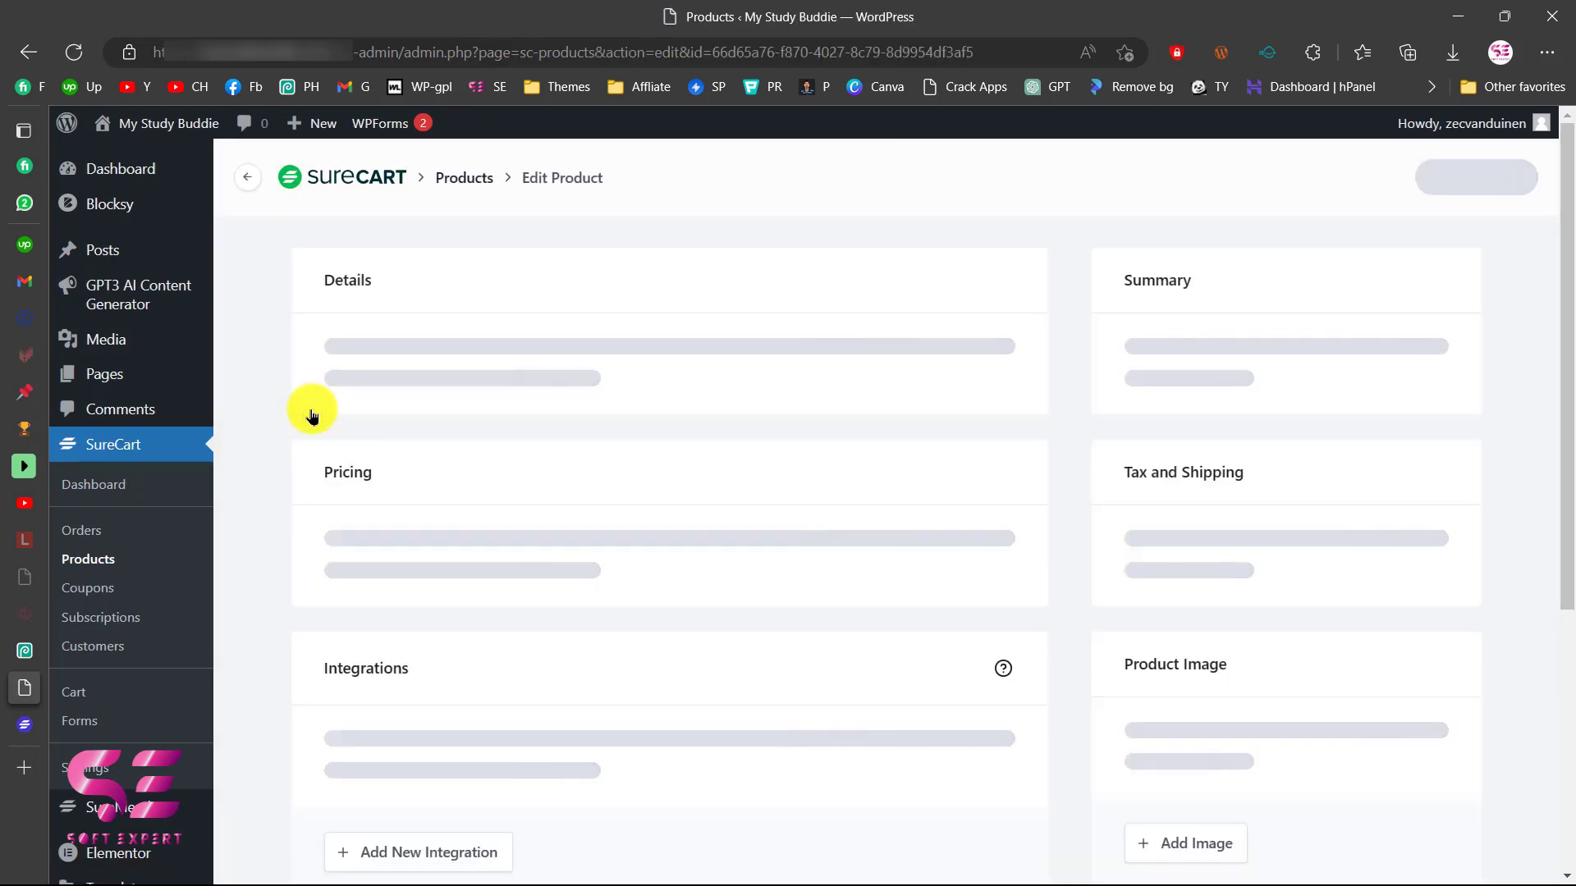
pyautogui.click(45, 57)
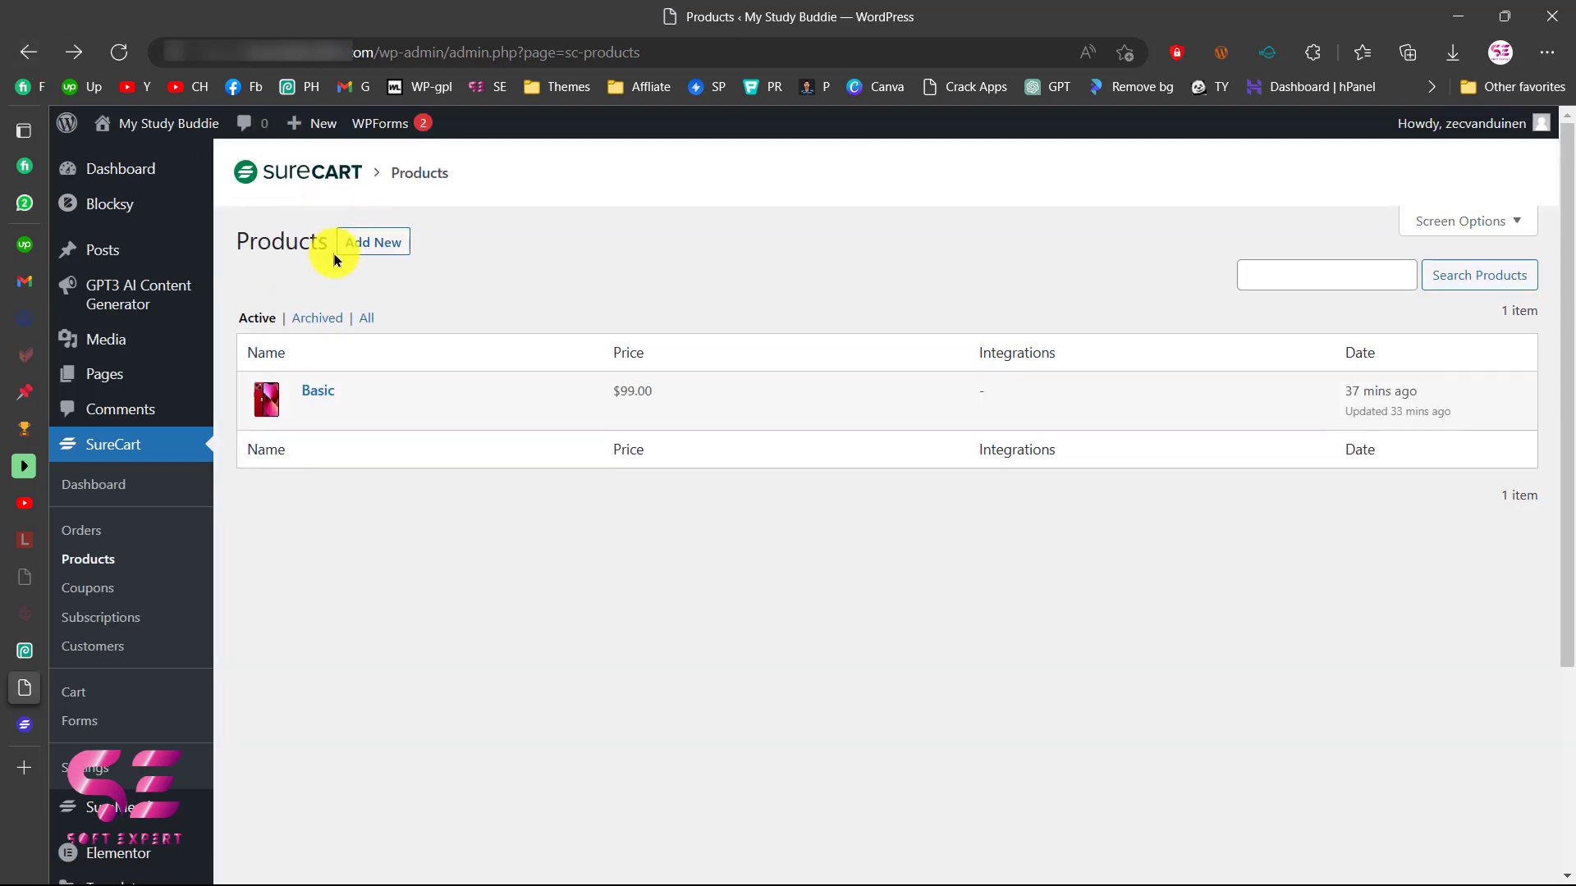
pyautogui.click(373, 244)
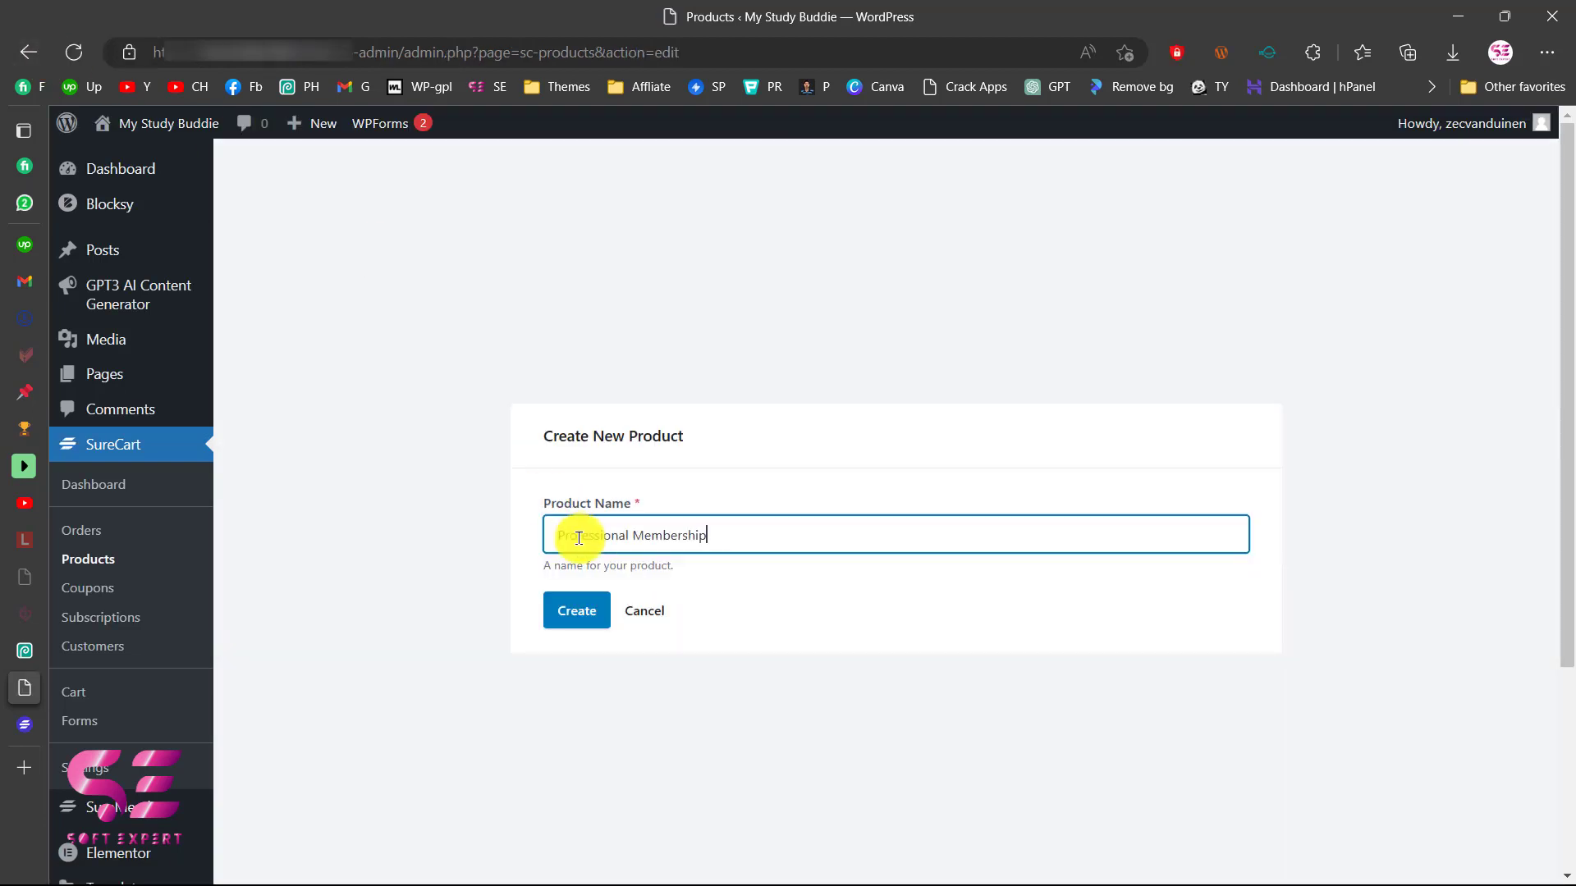
pyautogui.click(587, 613)
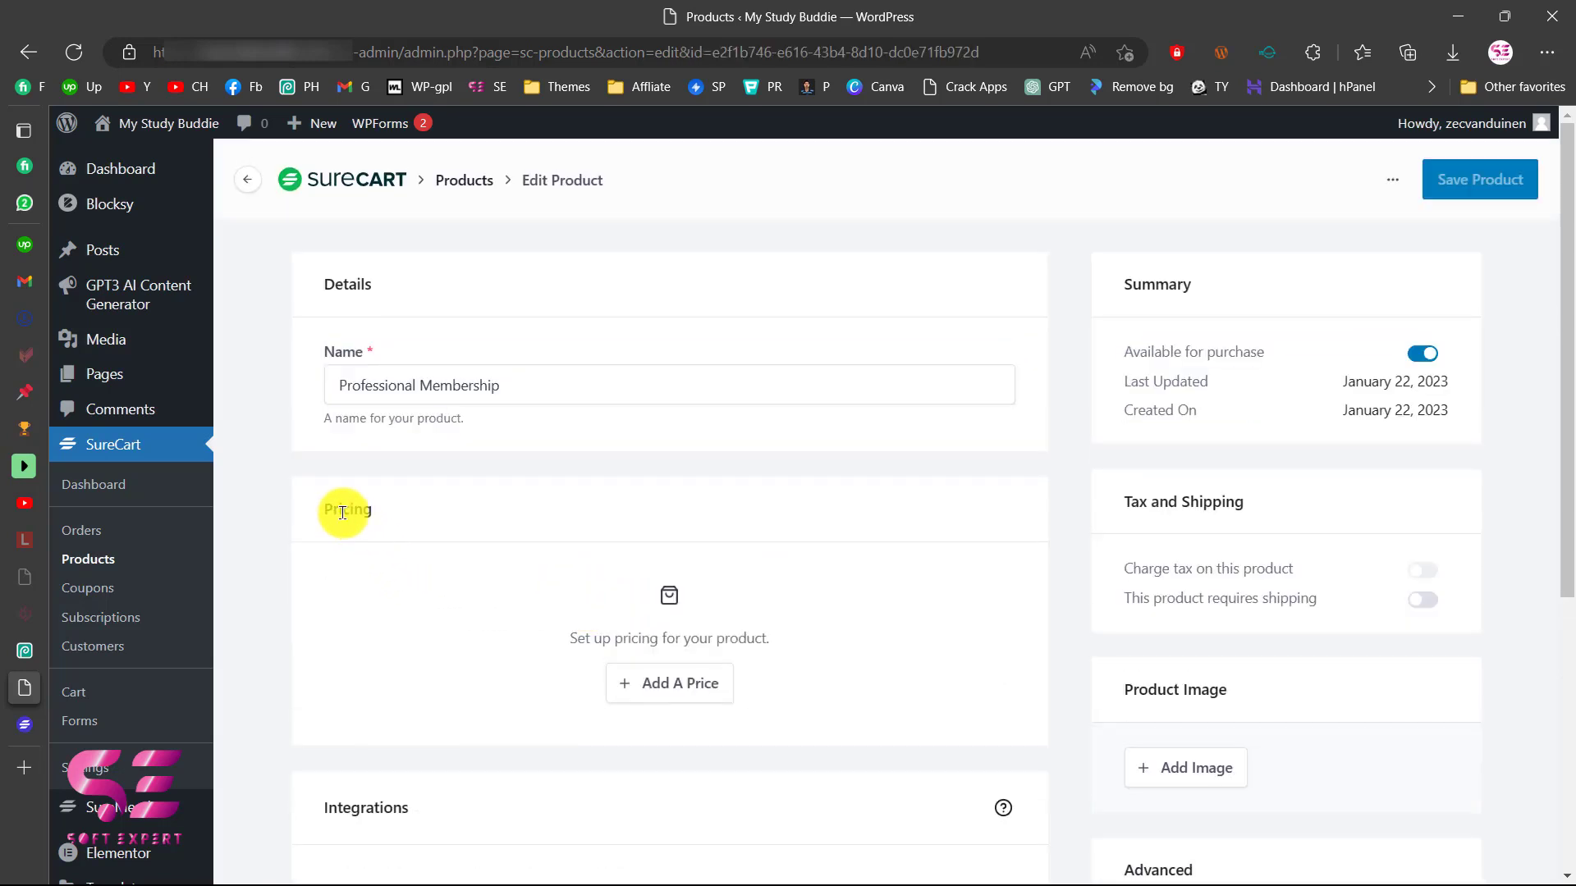
# Create a 1.99 subscription price repeating every 1 month, with pay-what-you-want and trial left off
pyautogui.click(690, 704)
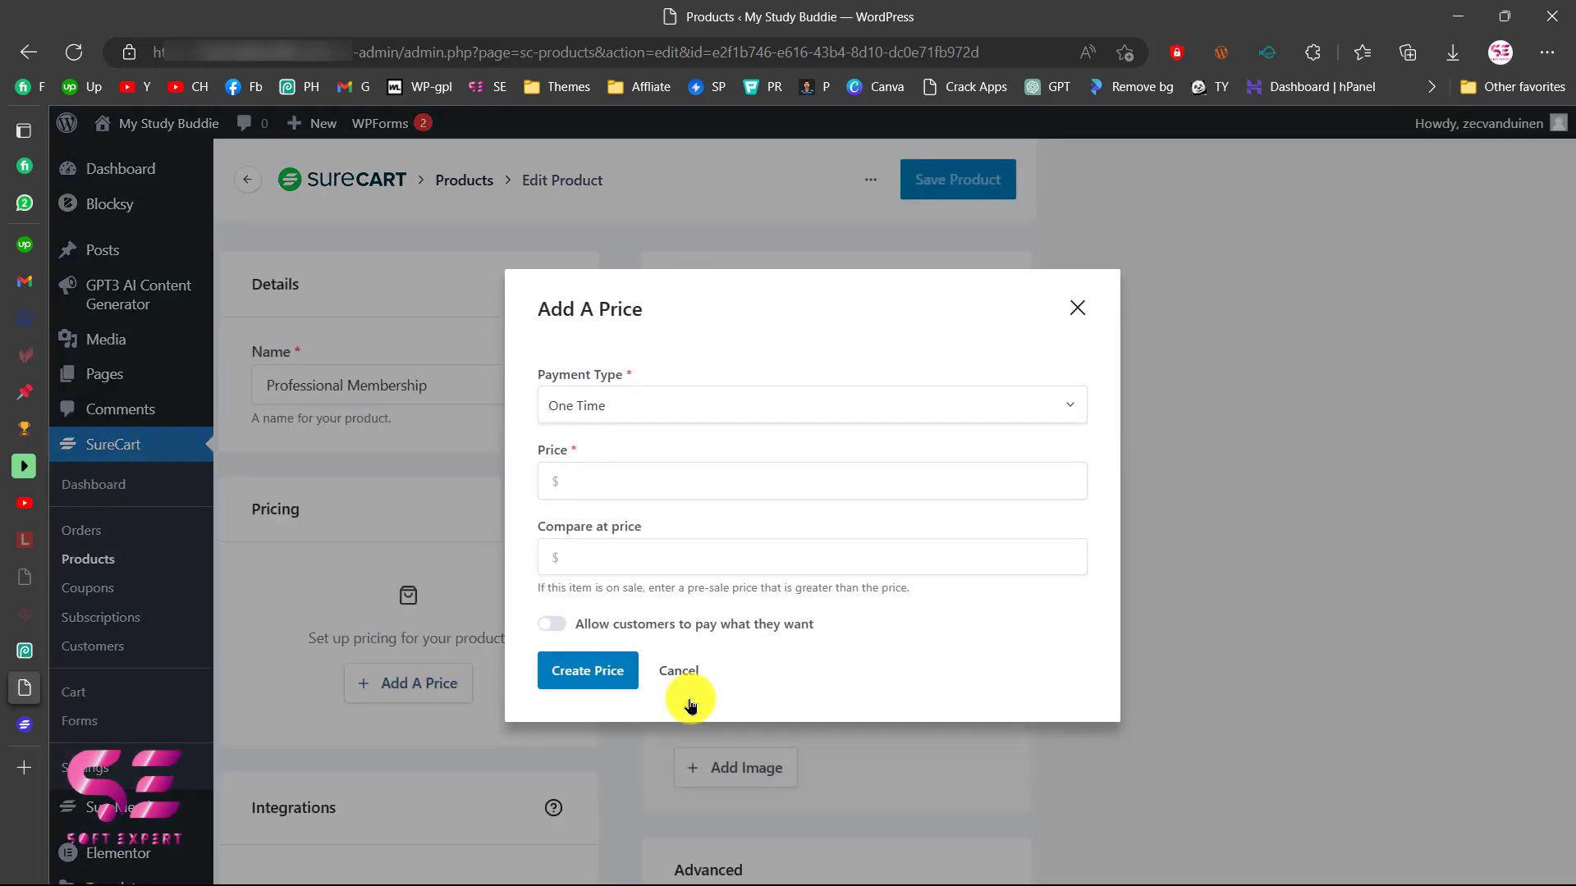
pyautogui.click(646, 406)
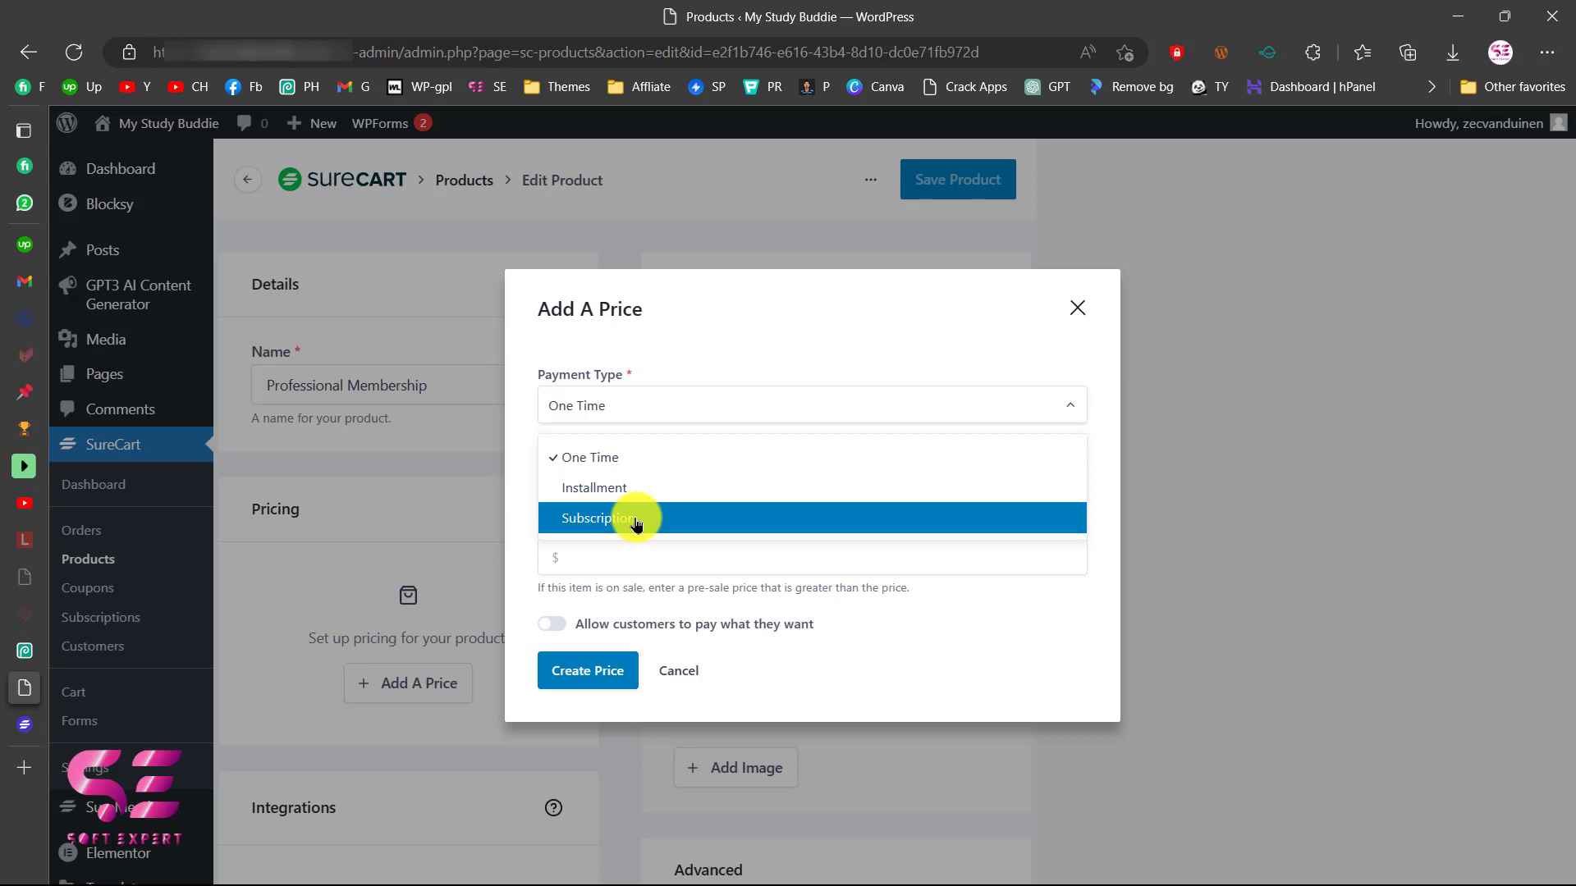
pyautogui.click(636, 520)
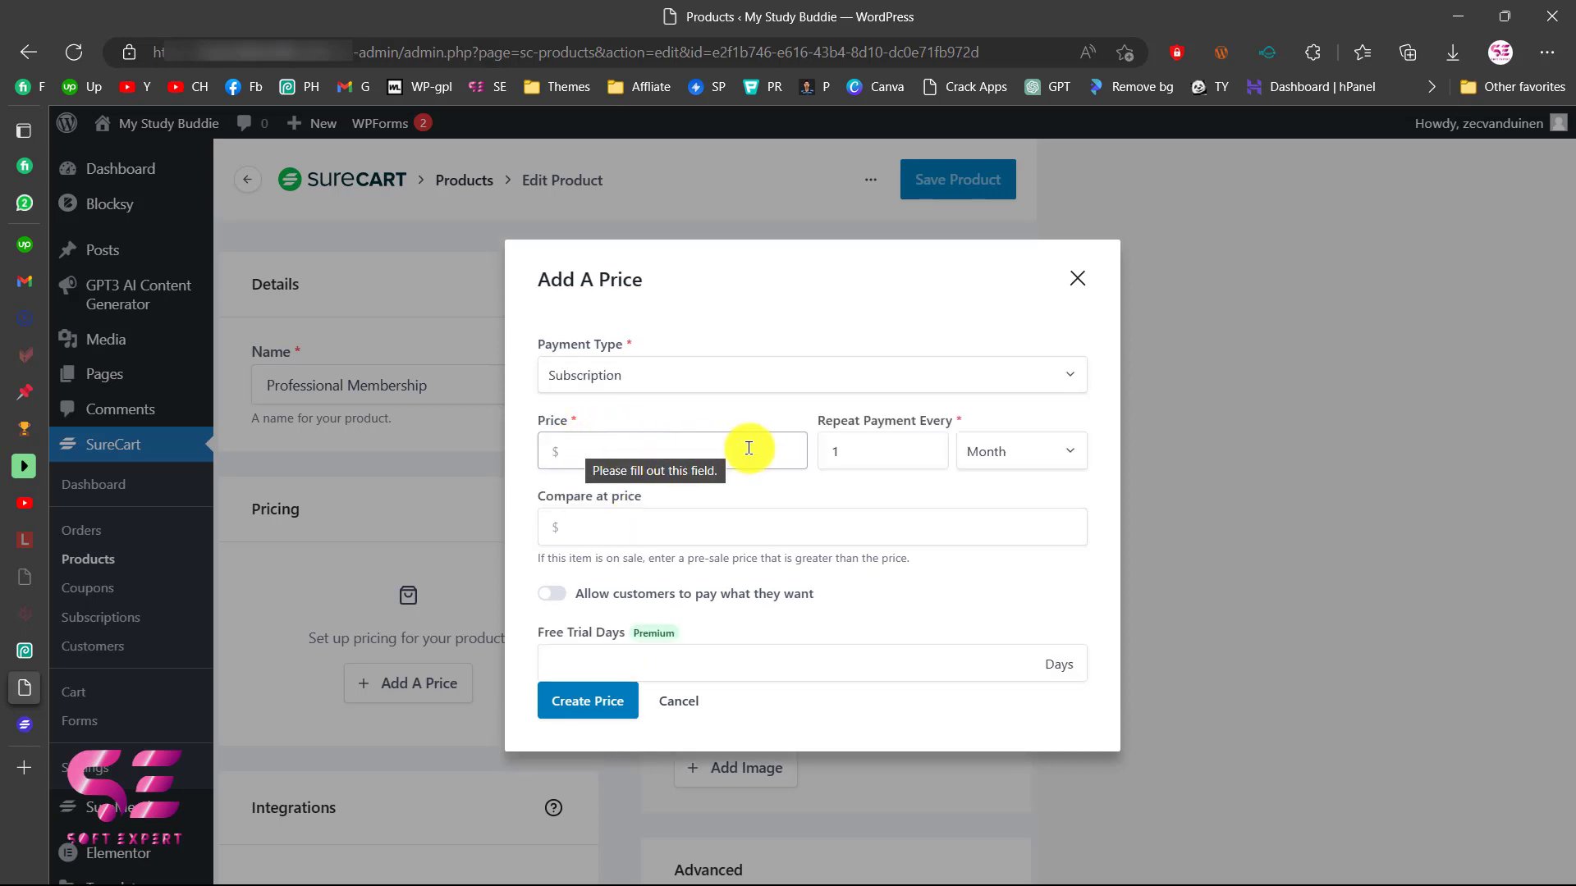
pyautogui.click(694, 450)
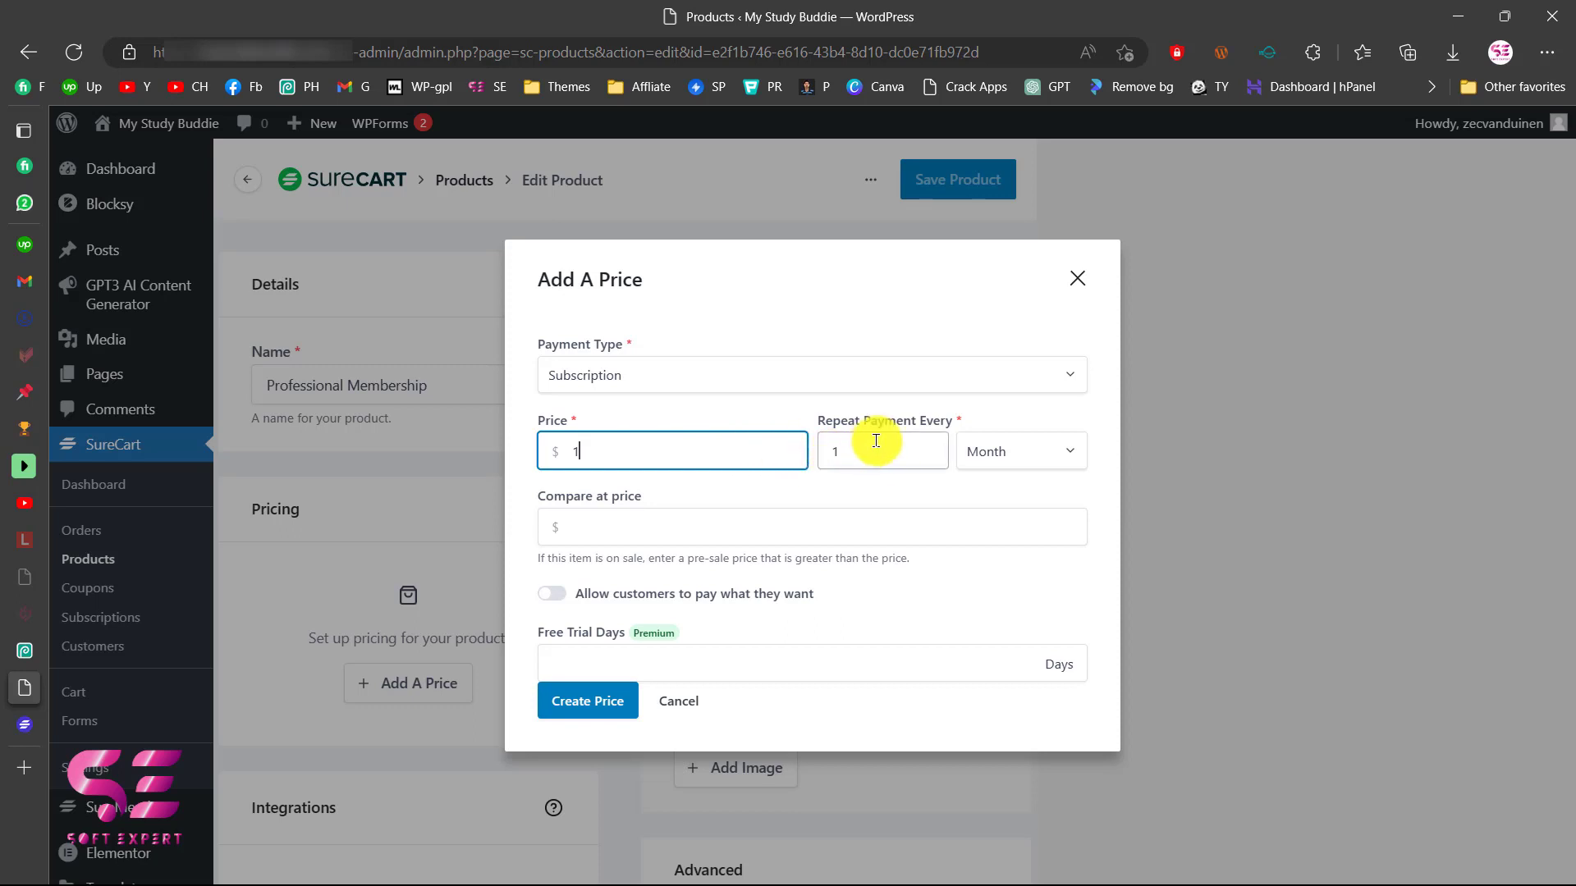
pyautogui.click(1003, 458)
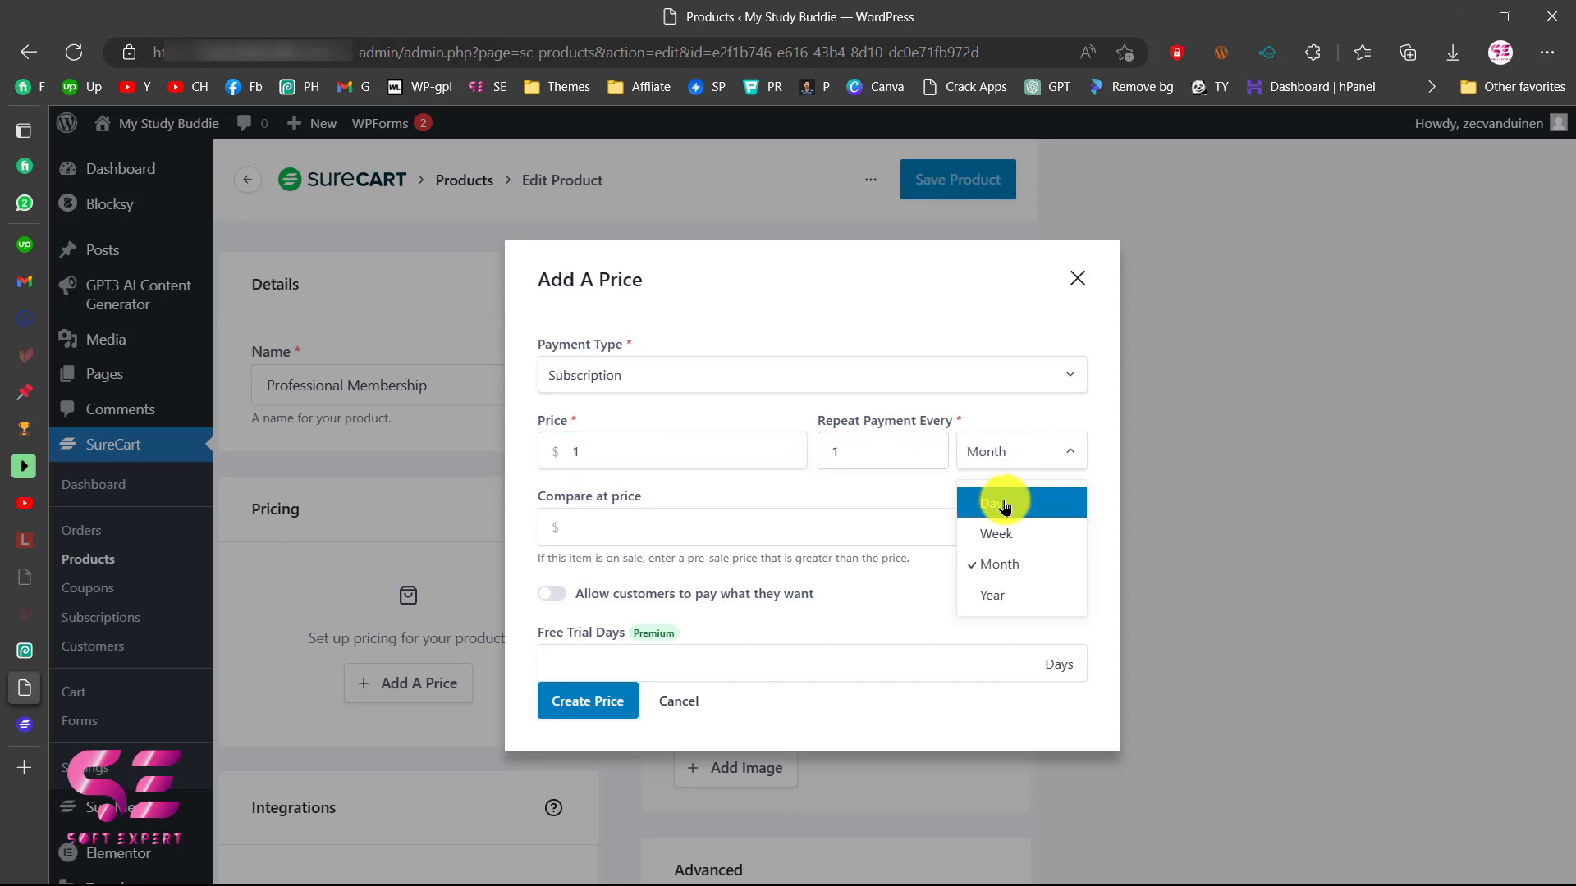
pyautogui.click(999, 564)
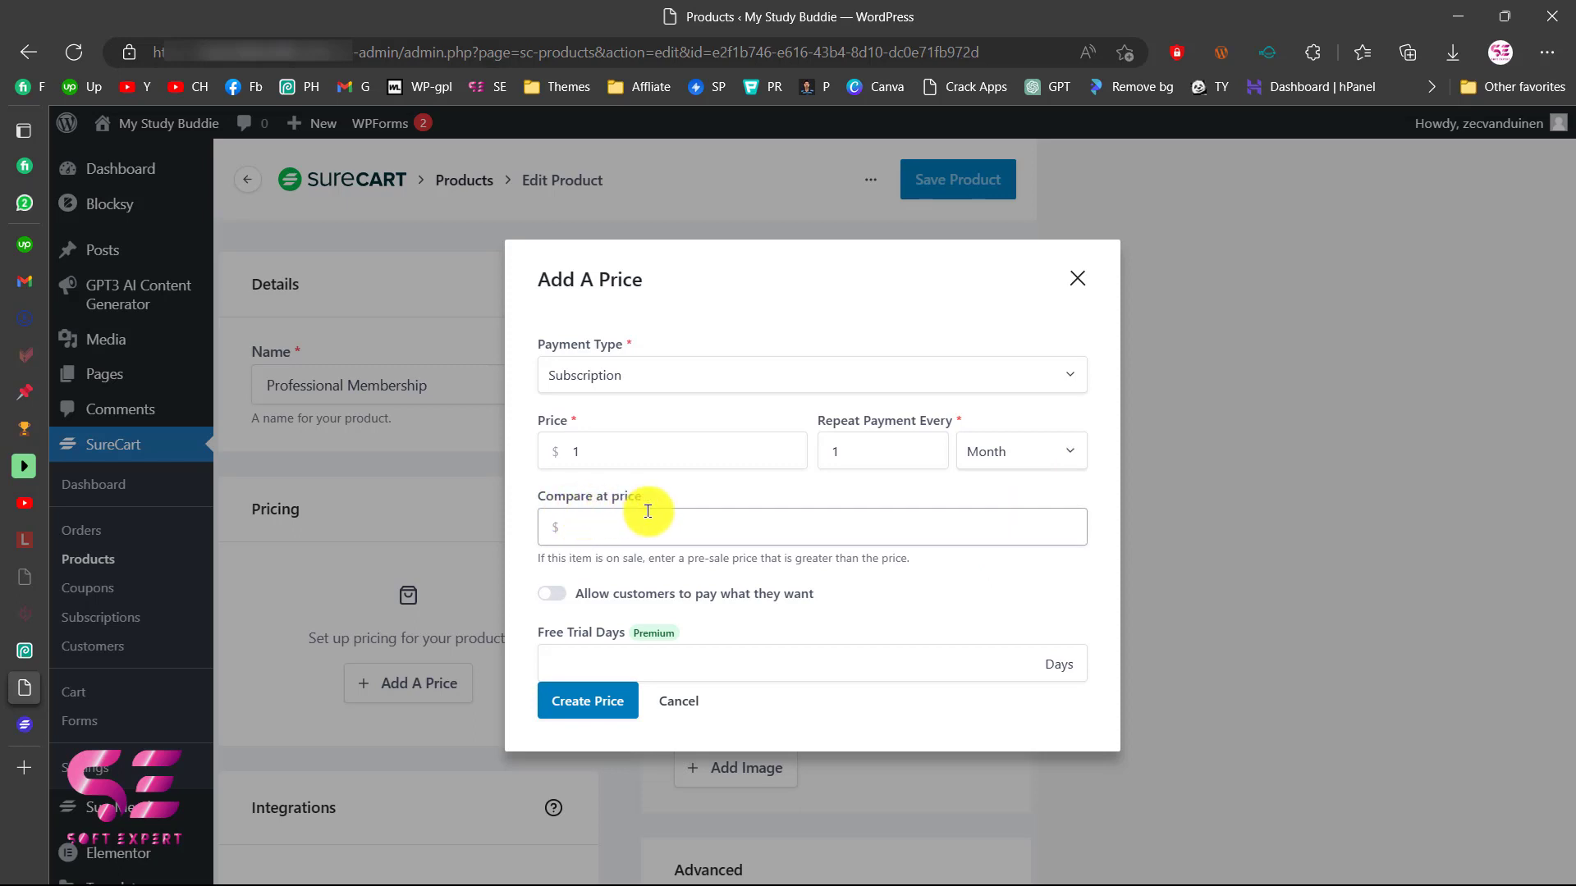
pyautogui.click(558, 601)
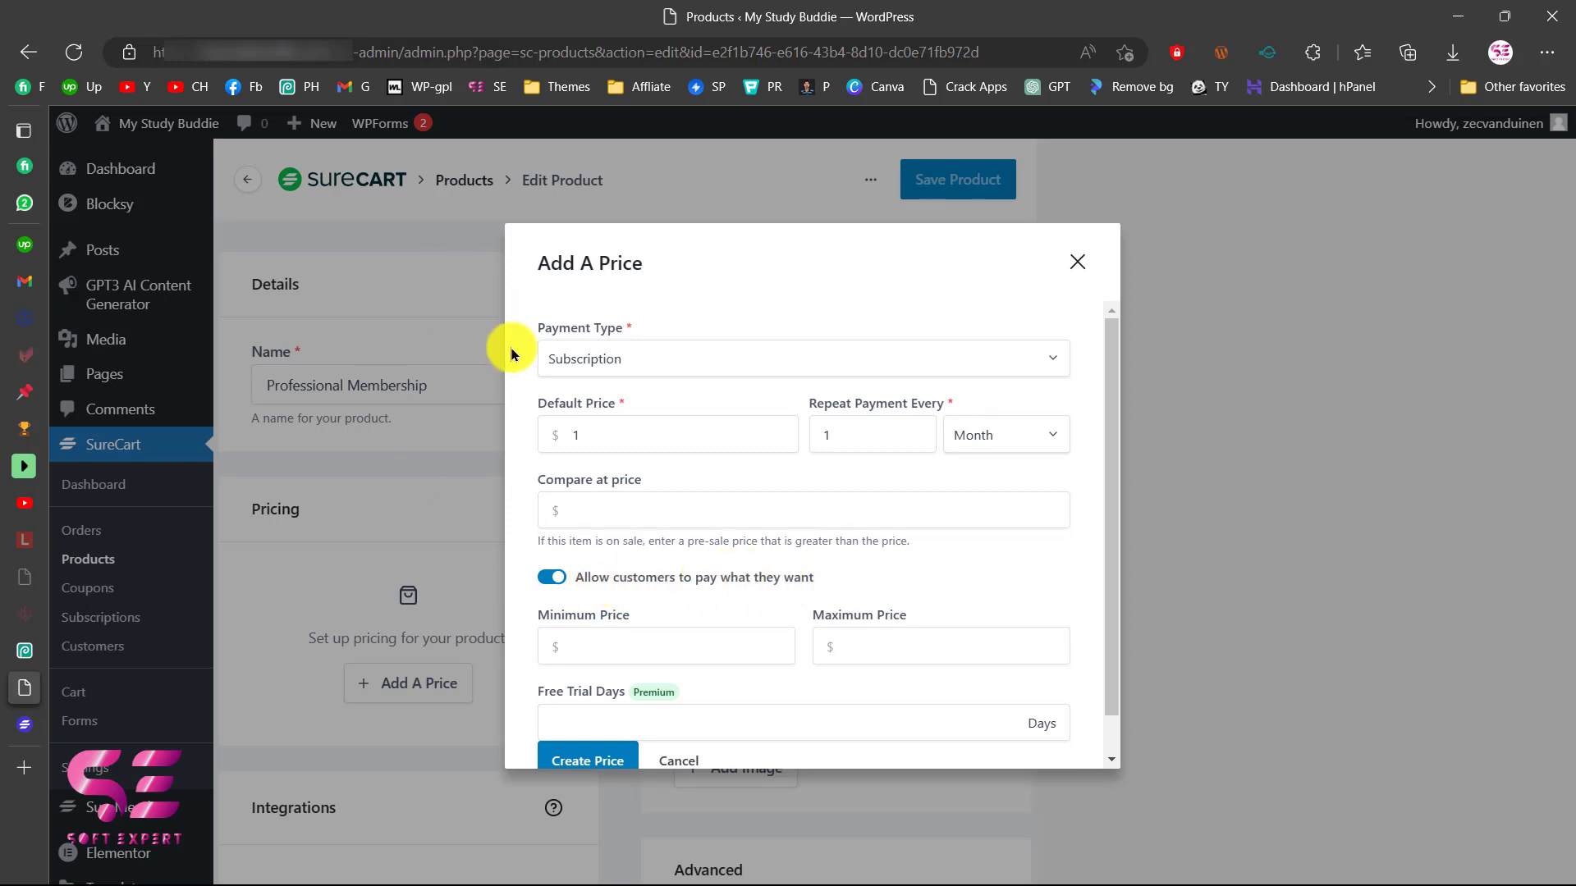
pyautogui.click(553, 578)
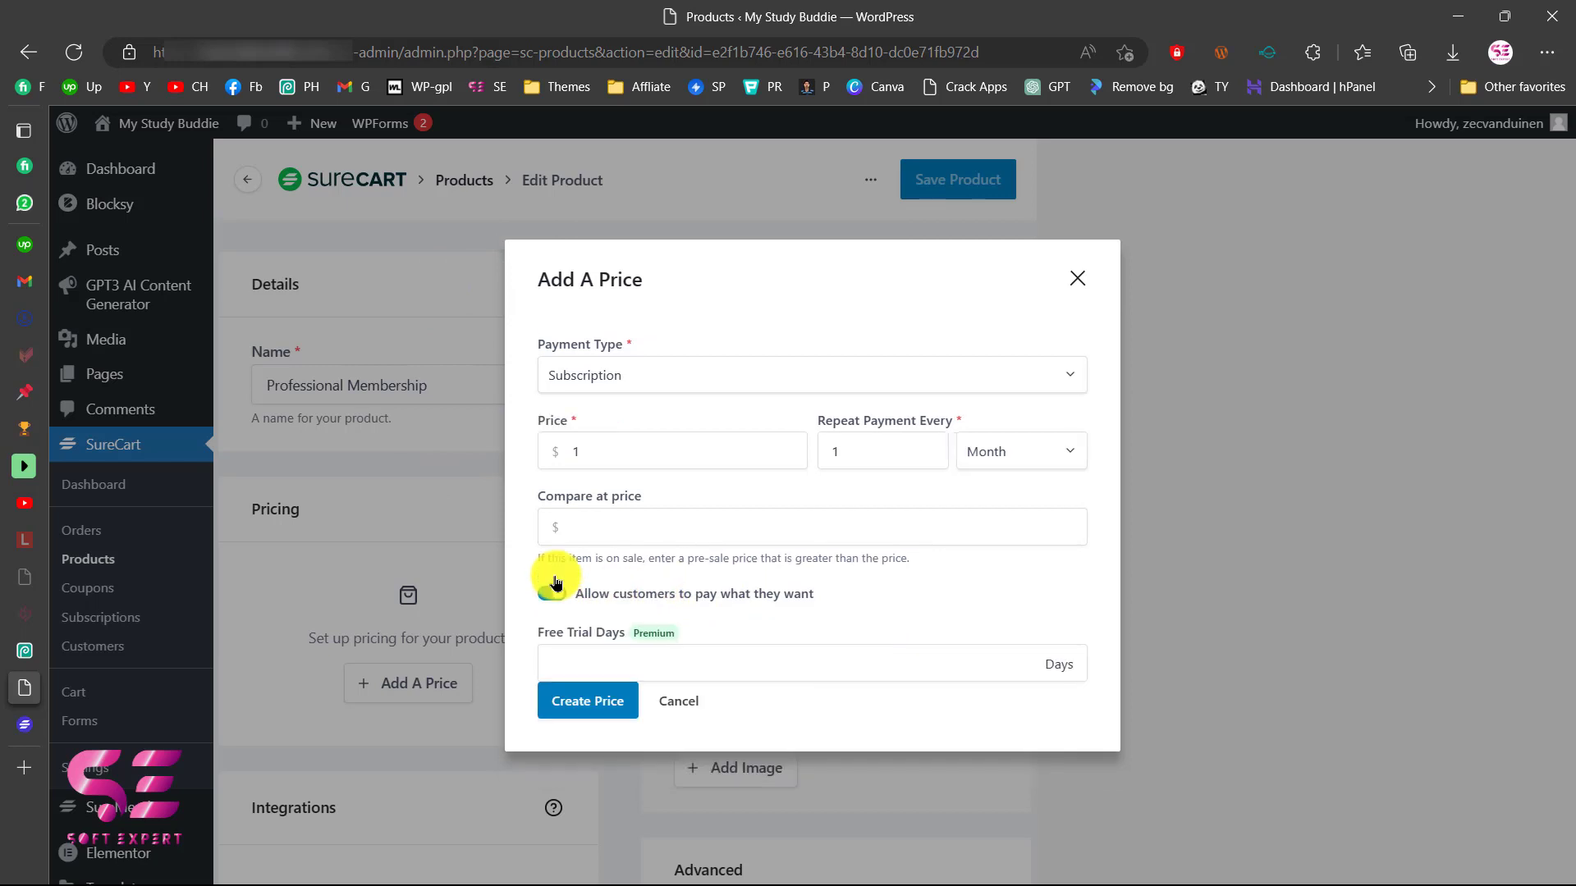
pyautogui.click(637, 661)
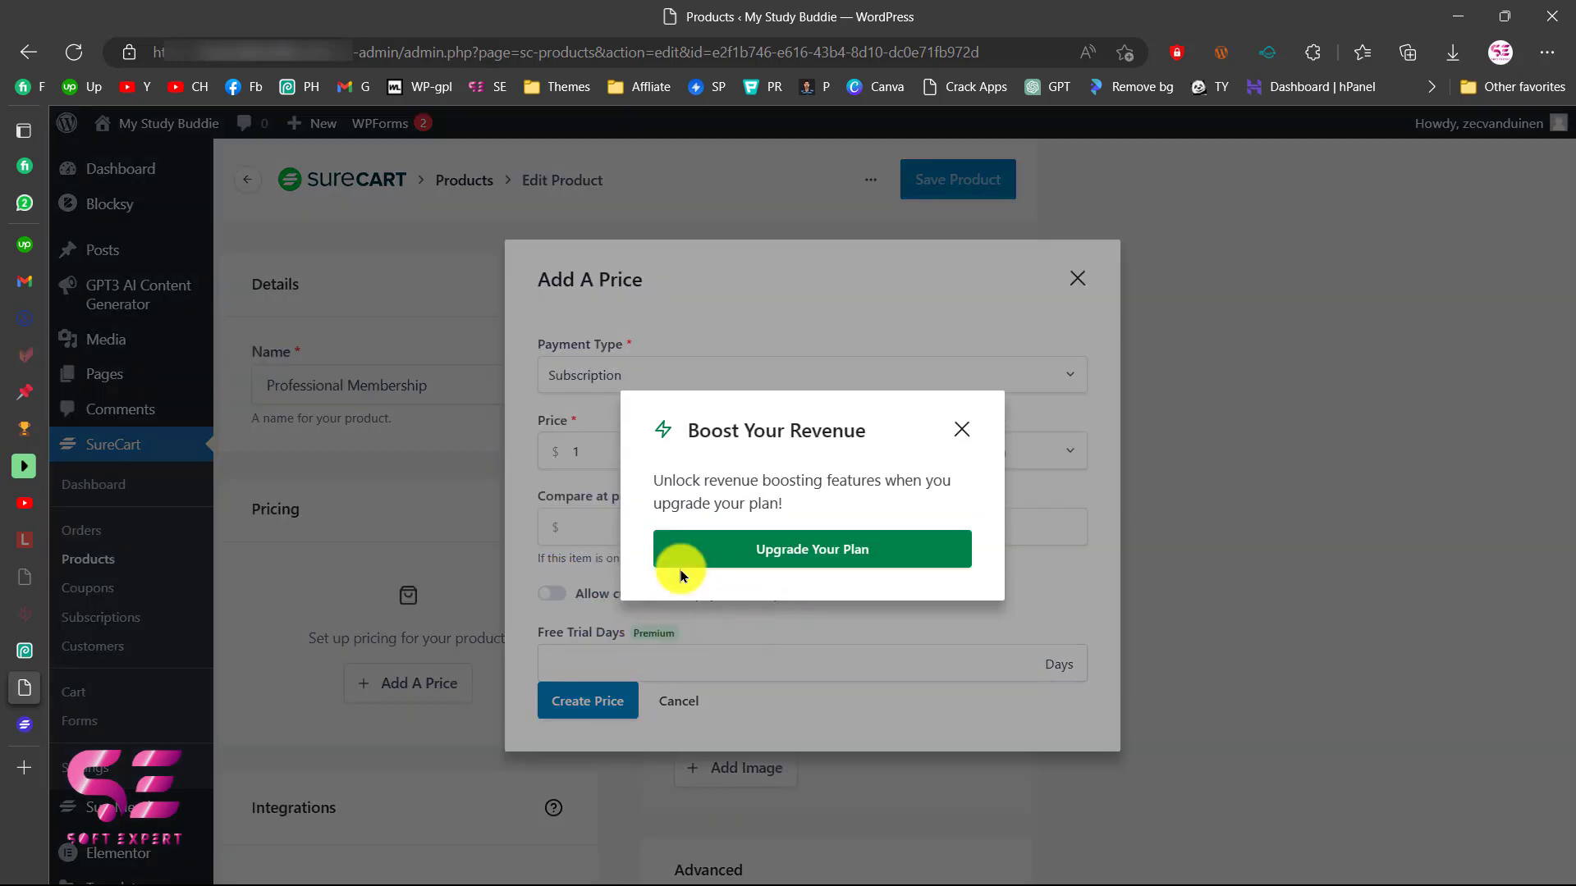
pyautogui.click(959, 430)
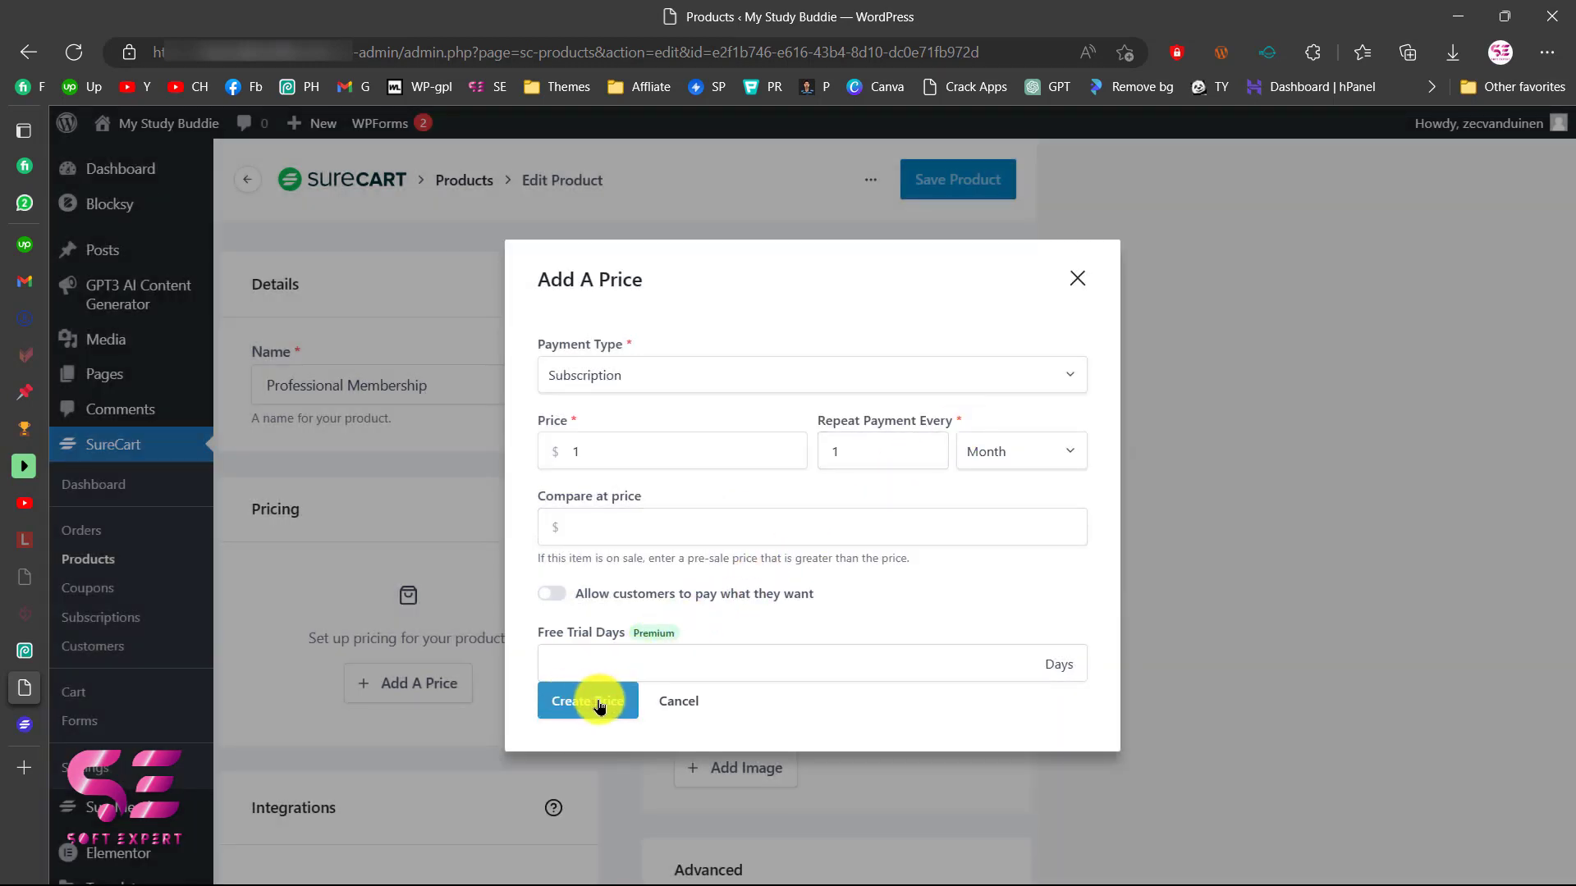
pyautogui.click(649, 457)
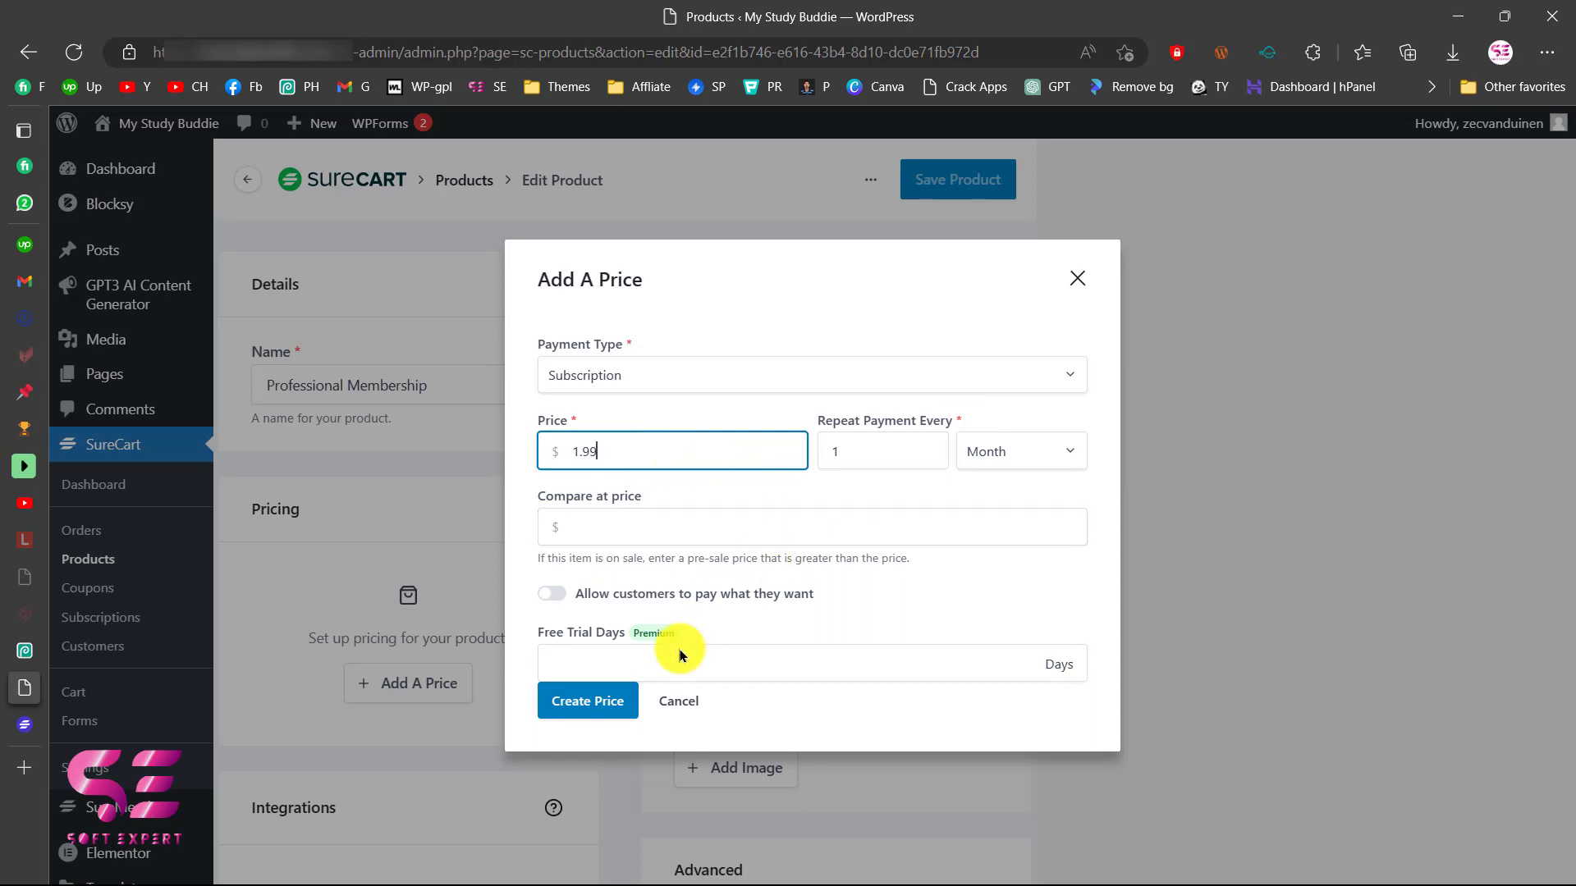
pyautogui.click(581, 711)
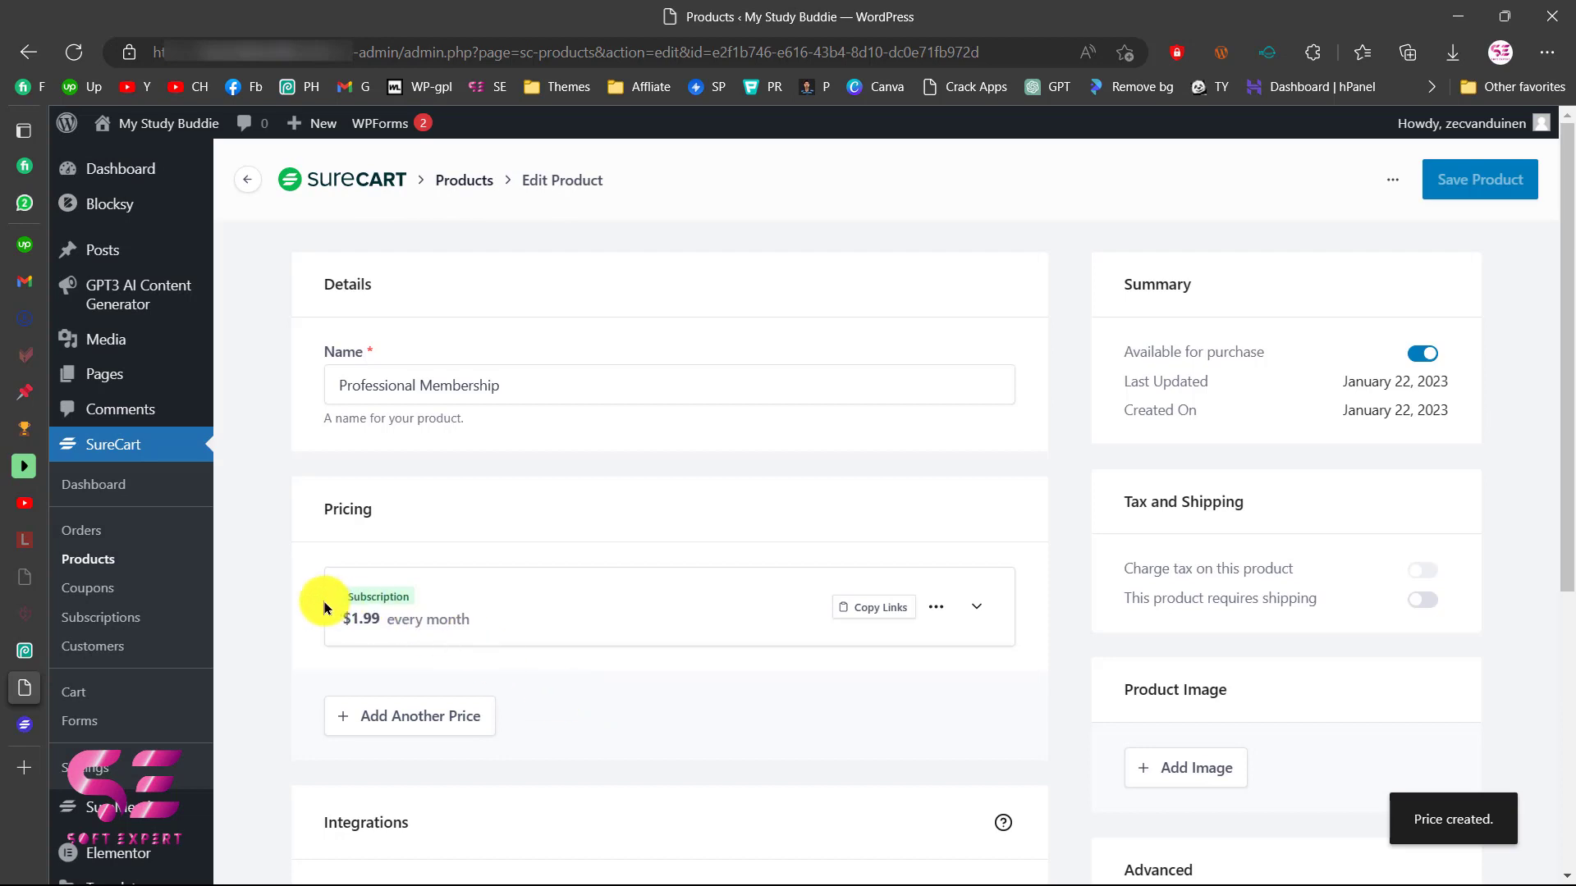
# Add a SureMembers integration that grants the Professional Membership access group on purchase
pyautogui.scroll(-3, 587, 645)
pyautogui.scroll(-2, 588, 646)
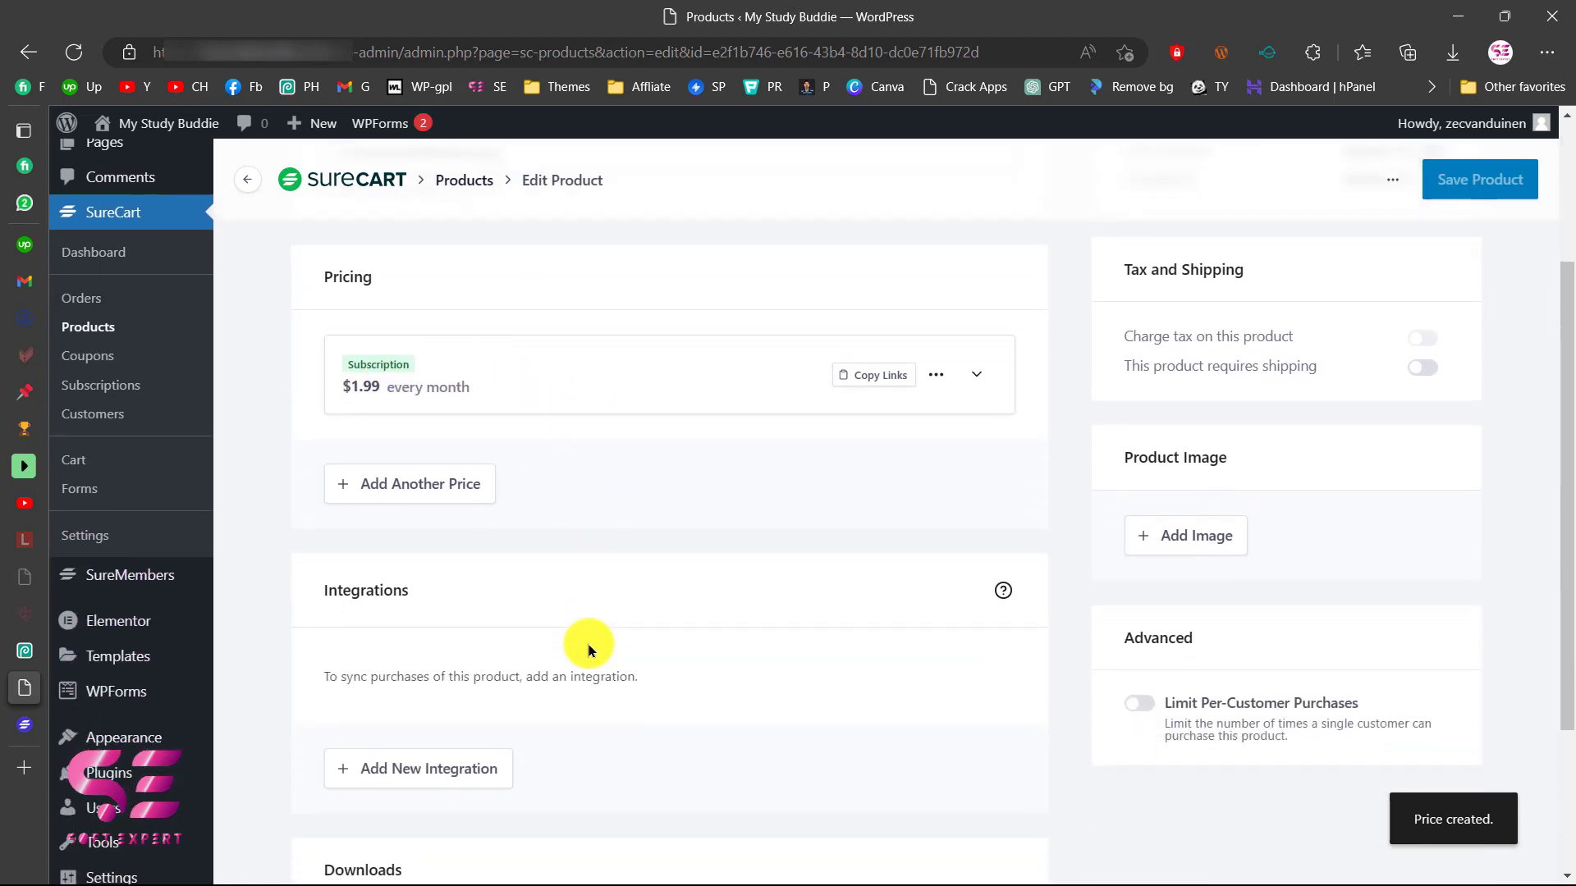
pyautogui.scroll(-1, 506, 585)
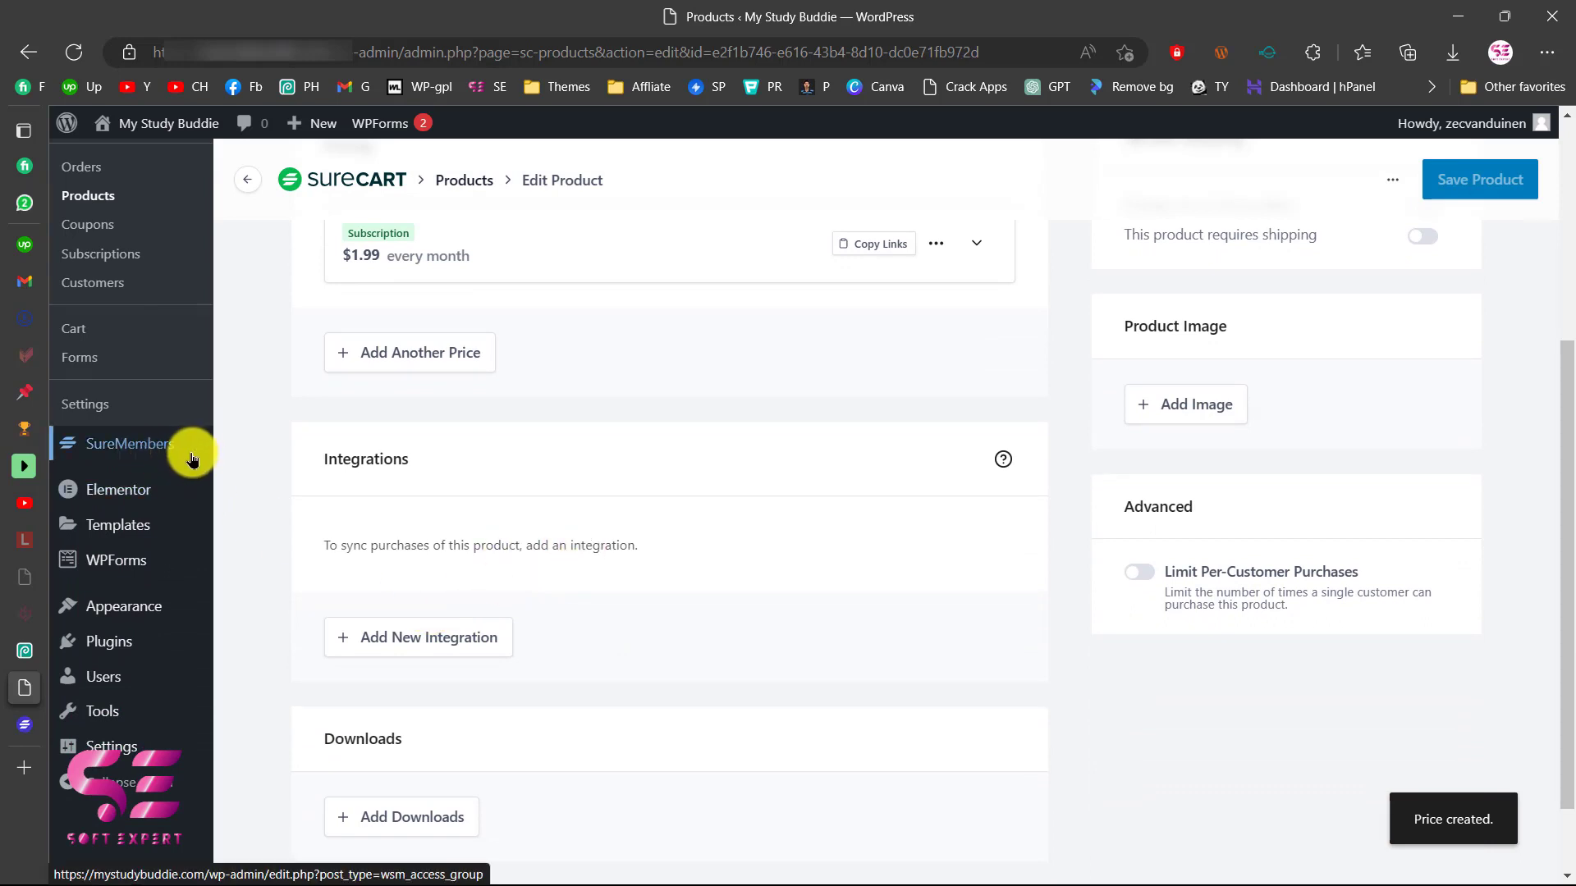
pyautogui.click(392, 632)
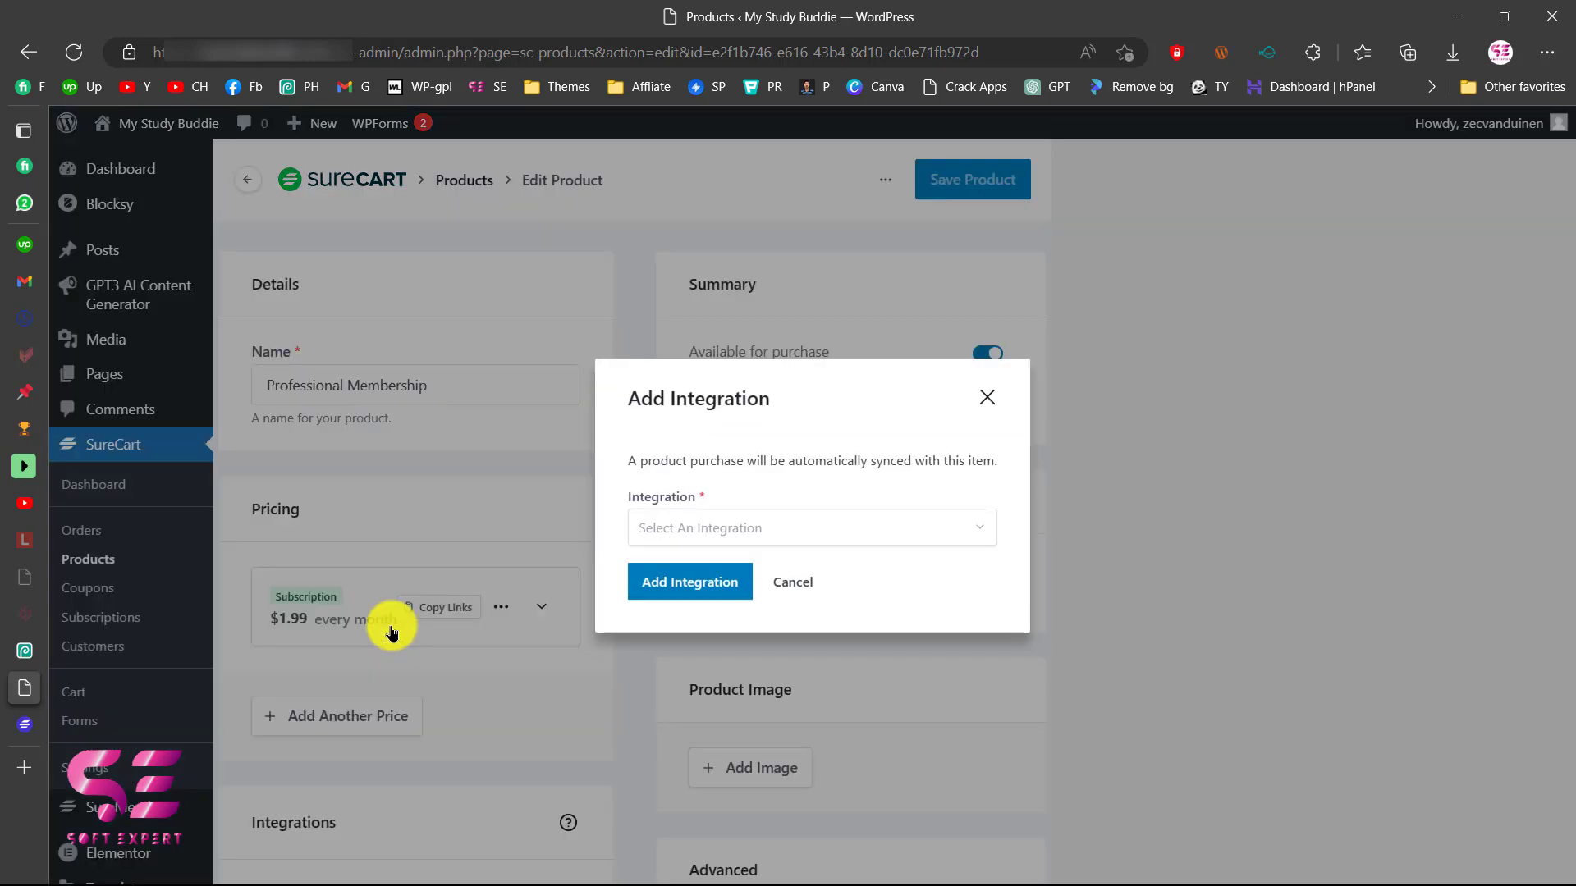
pyautogui.click(718, 528)
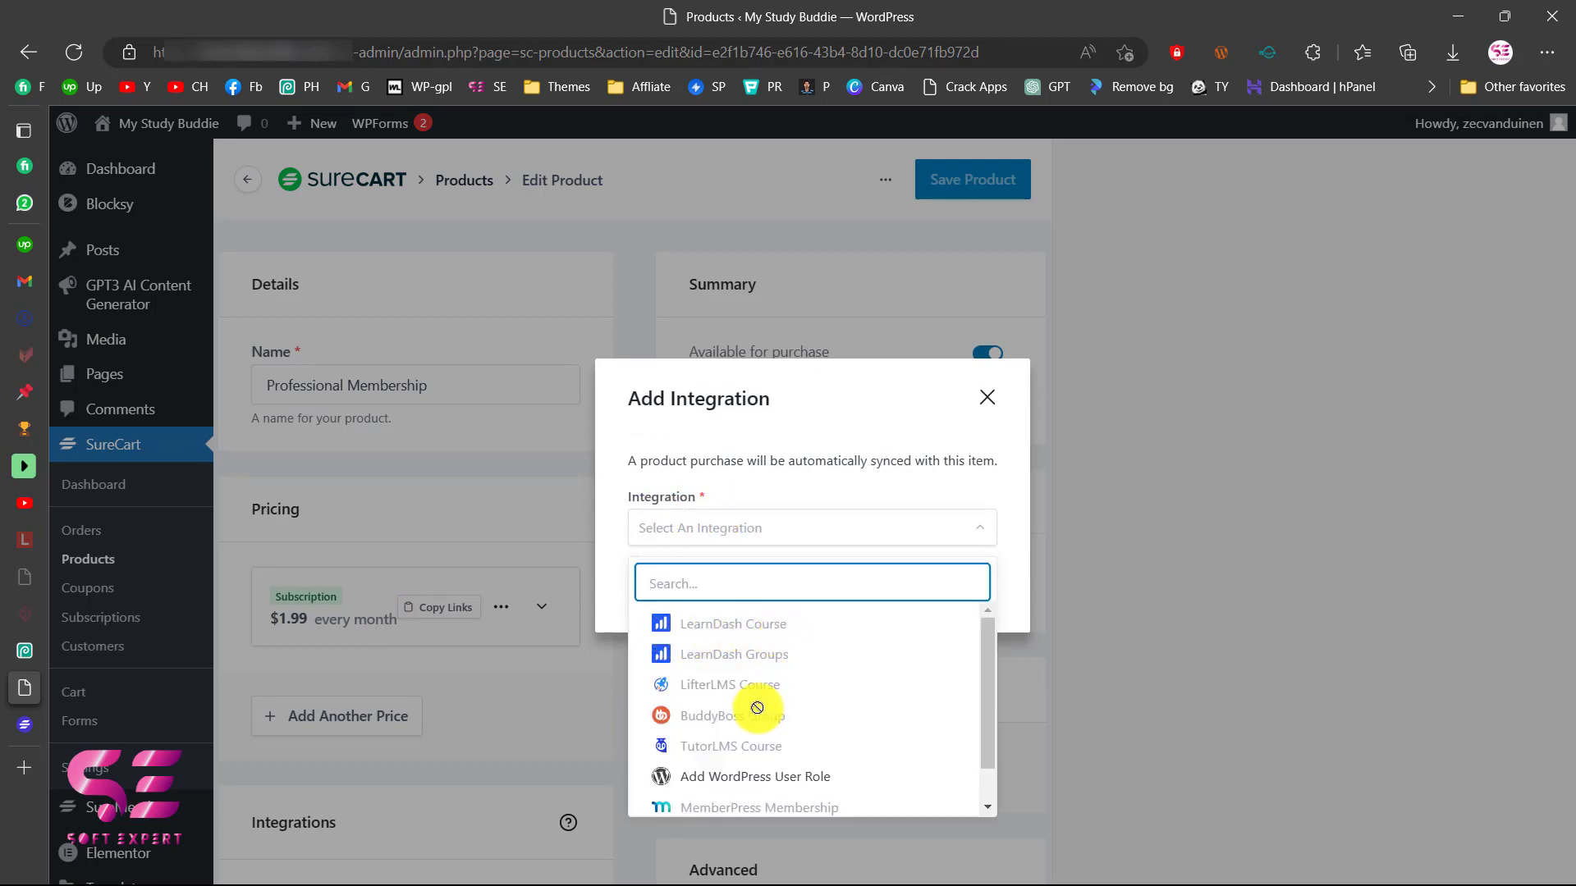
pyautogui.scroll(-1, 751, 697)
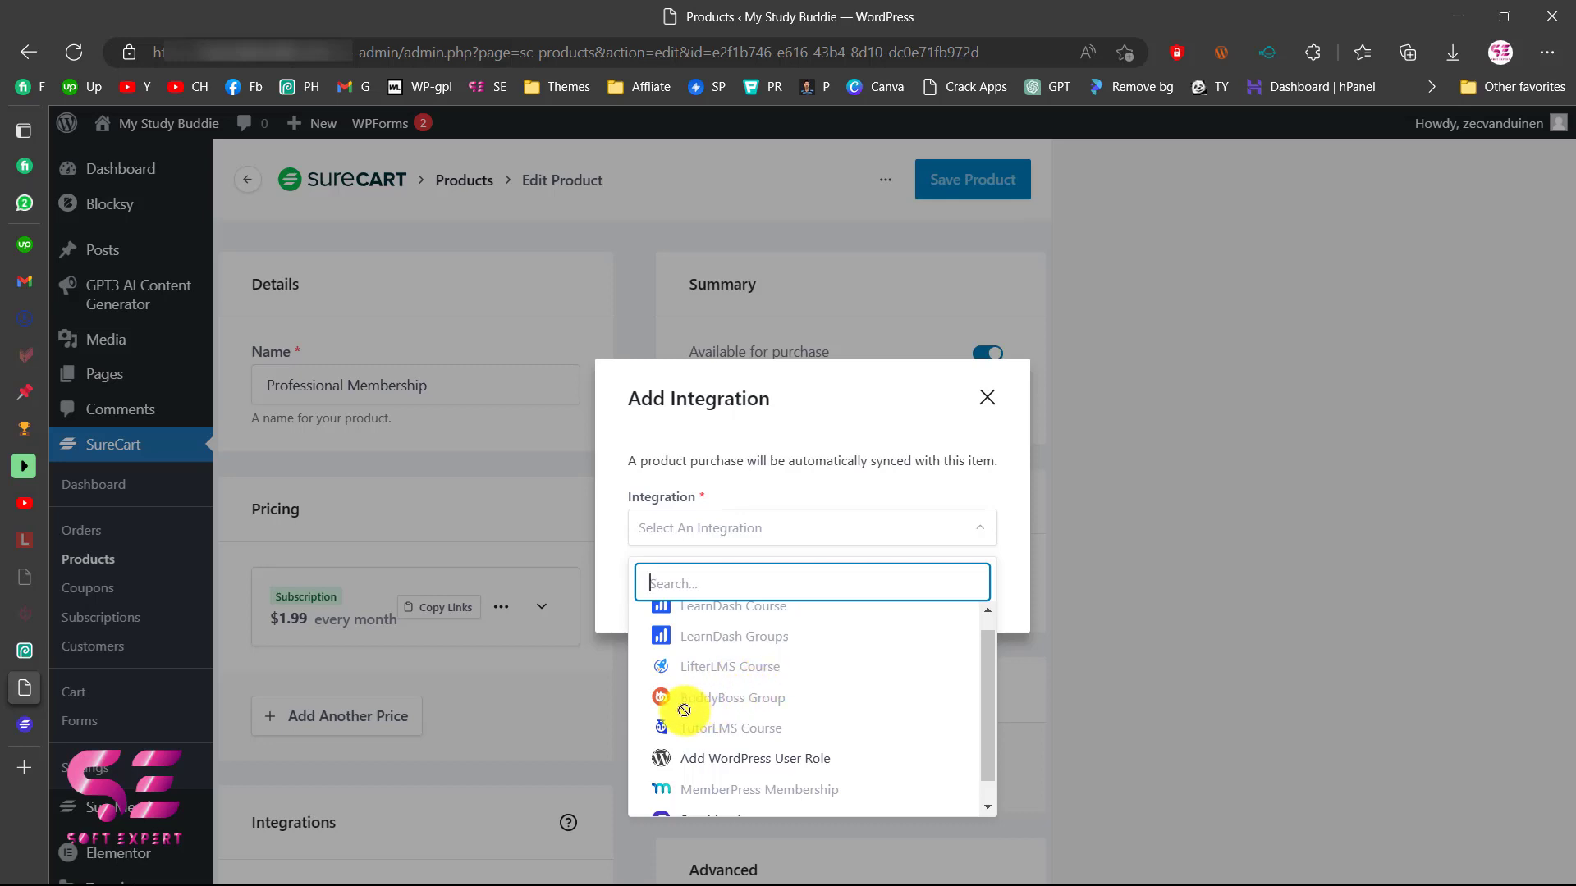
pyautogui.scroll(-1, 783, 710)
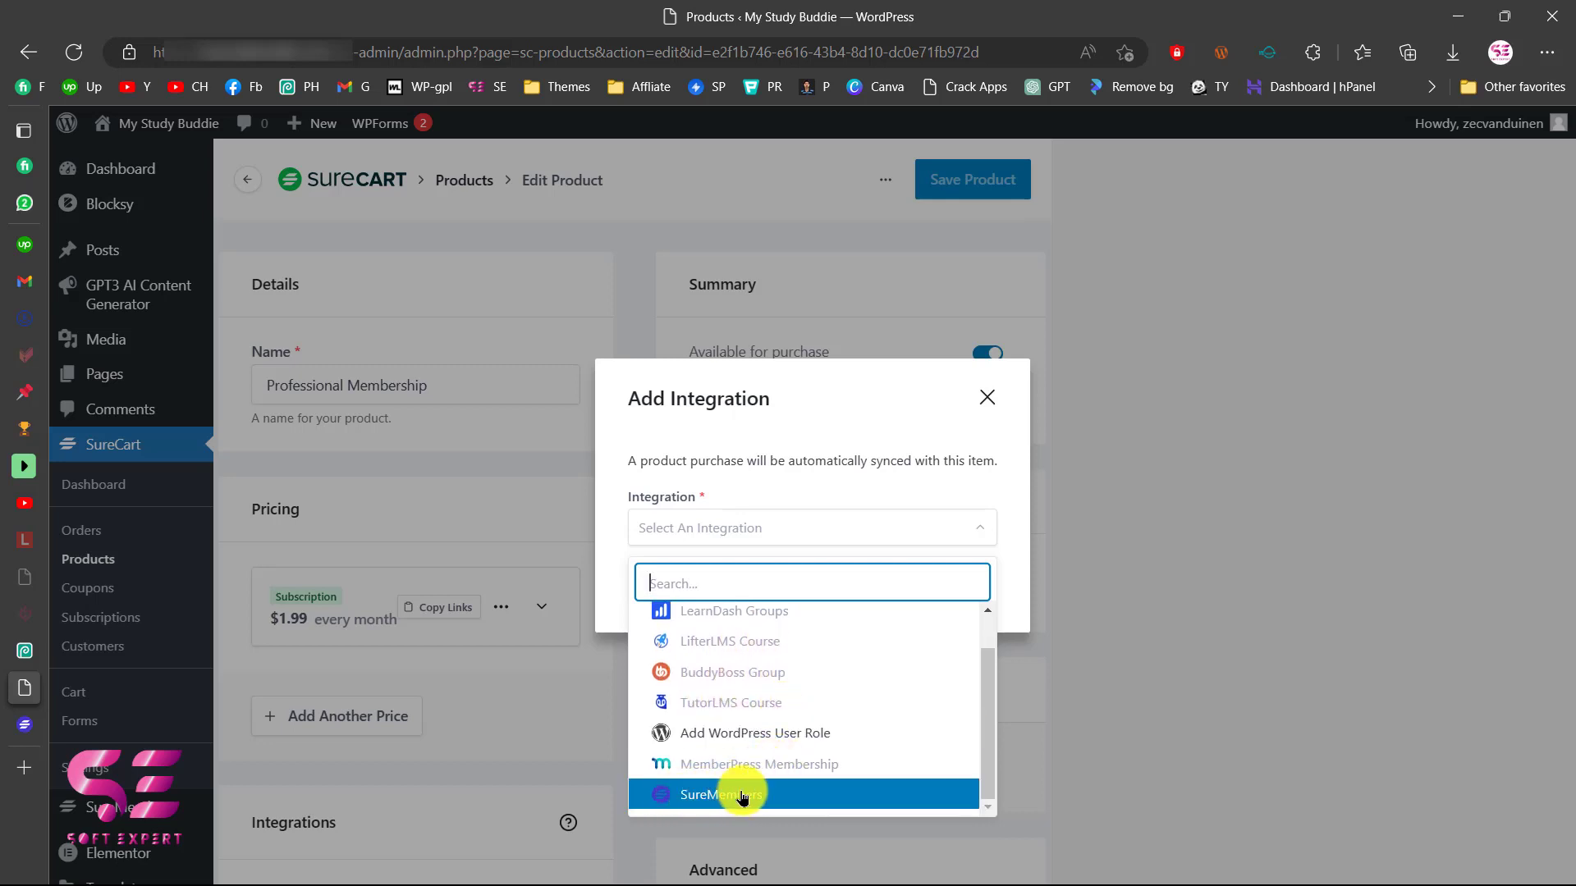
pyautogui.click(712, 796)
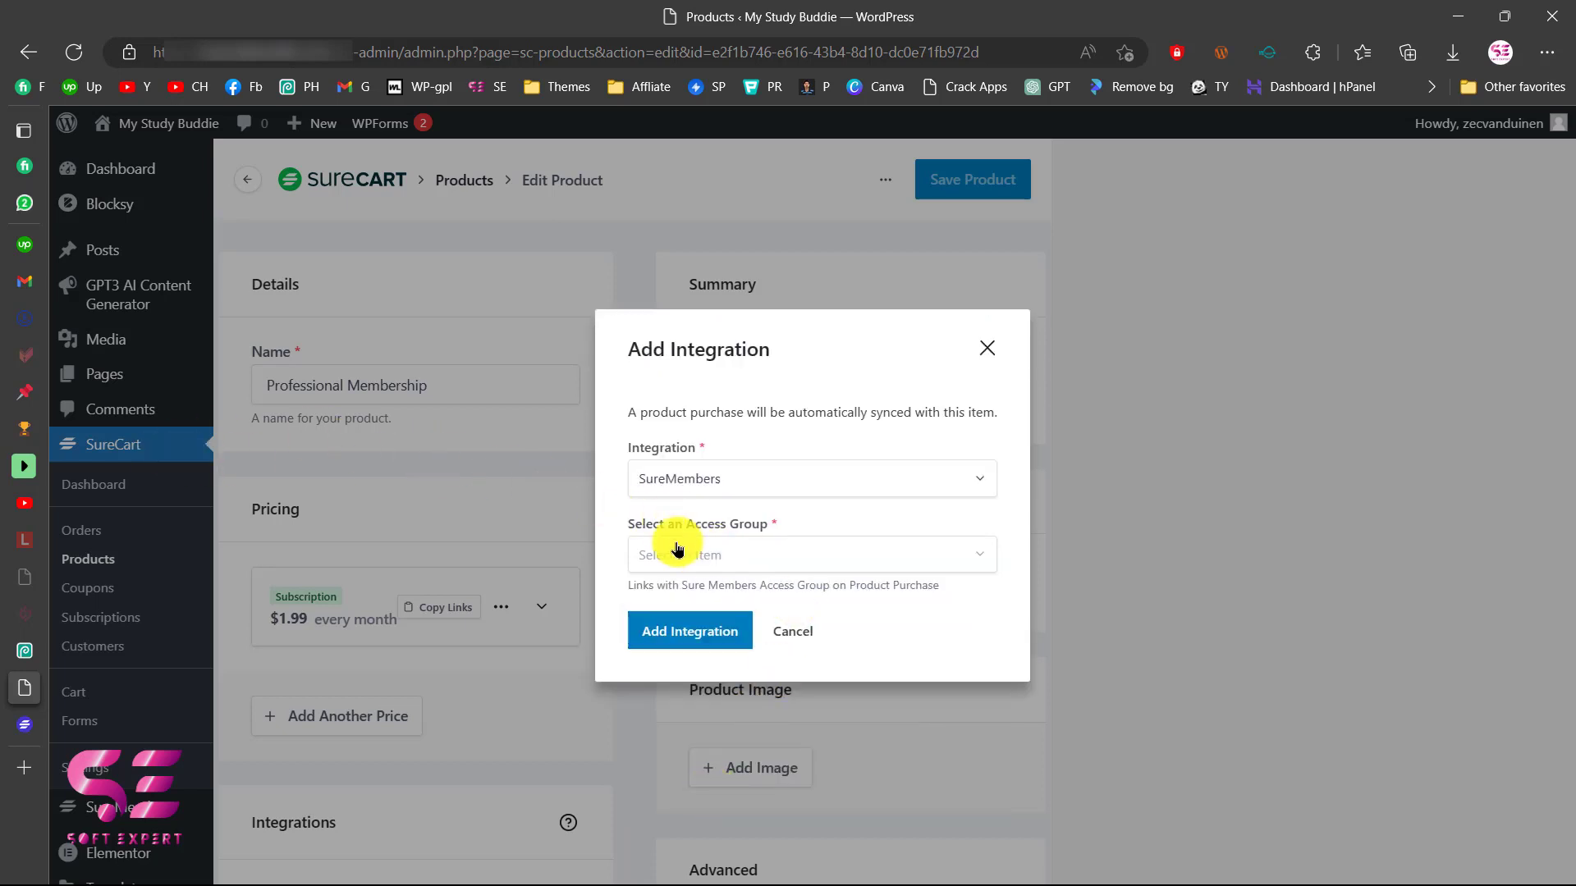
pyautogui.click(747, 557)
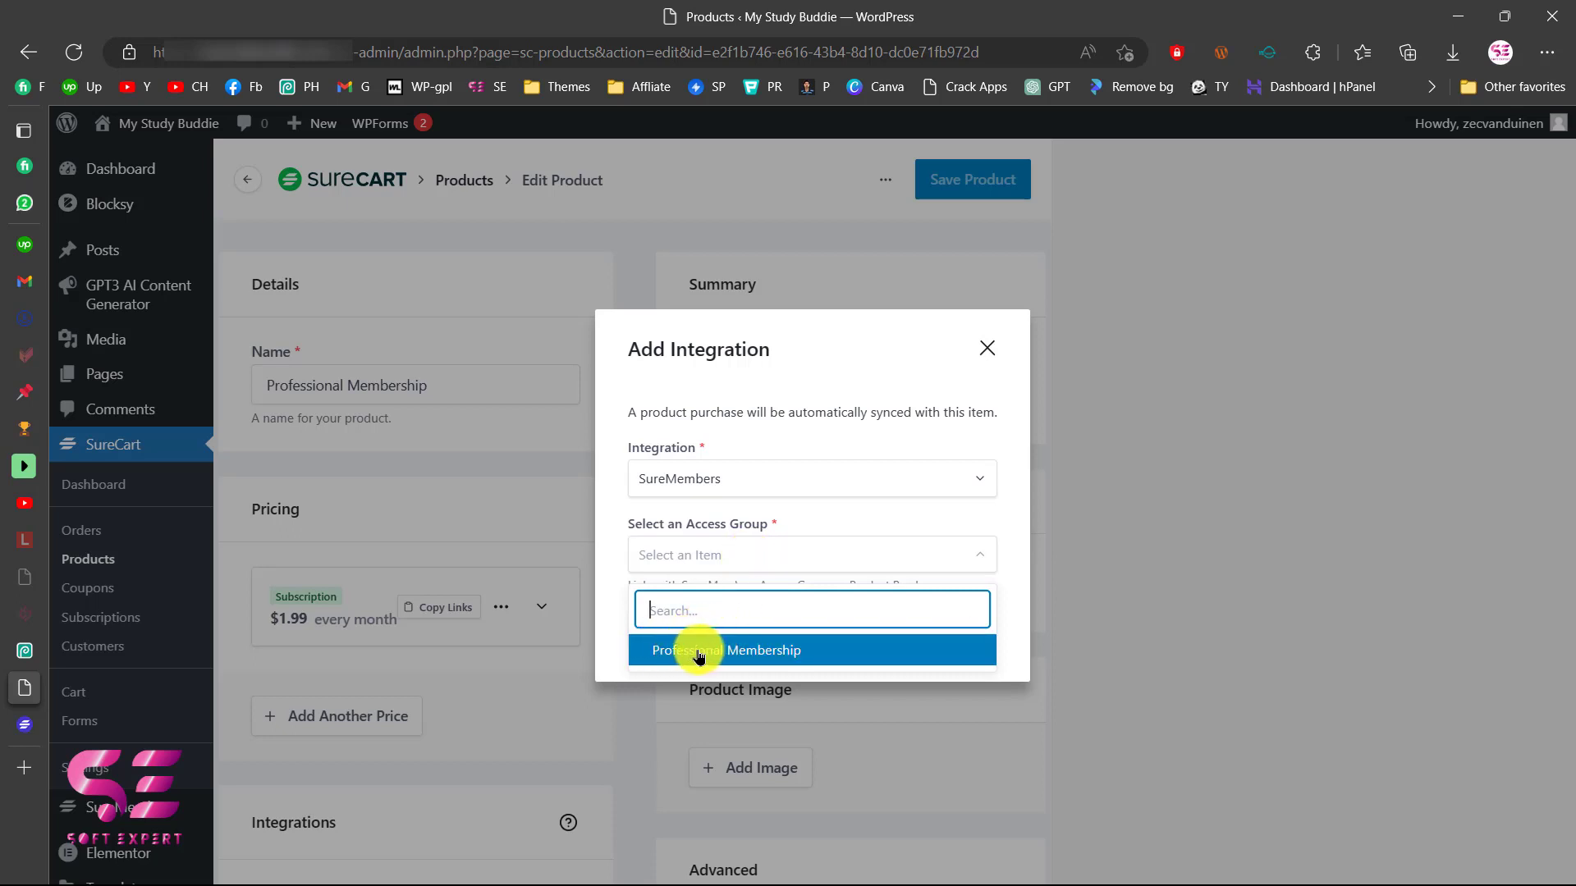
pyautogui.click(778, 650)
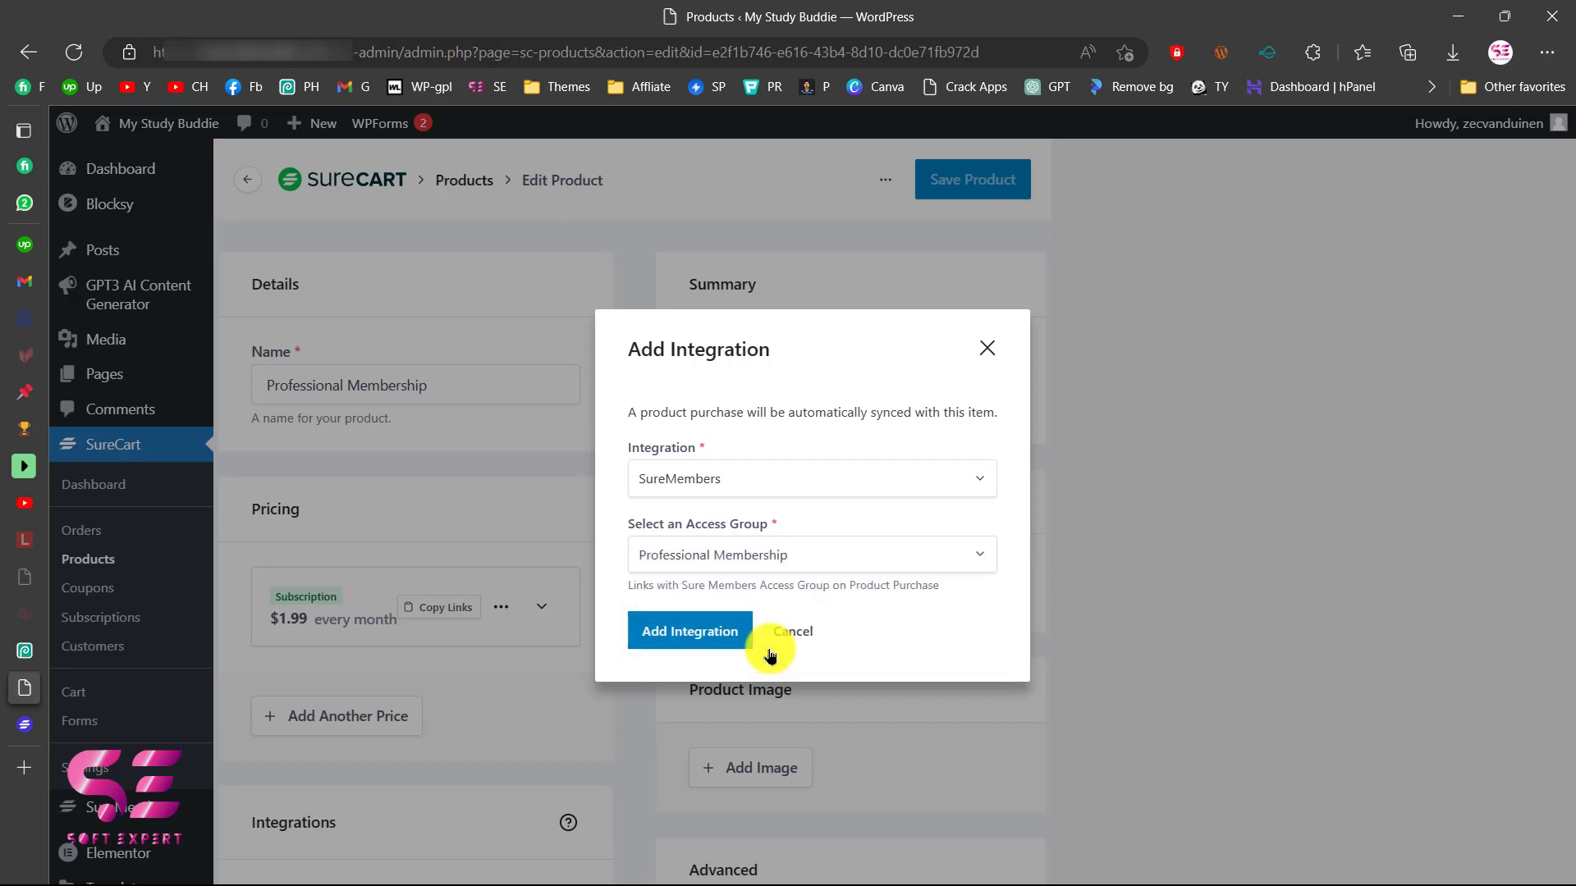
pyautogui.click(693, 632)
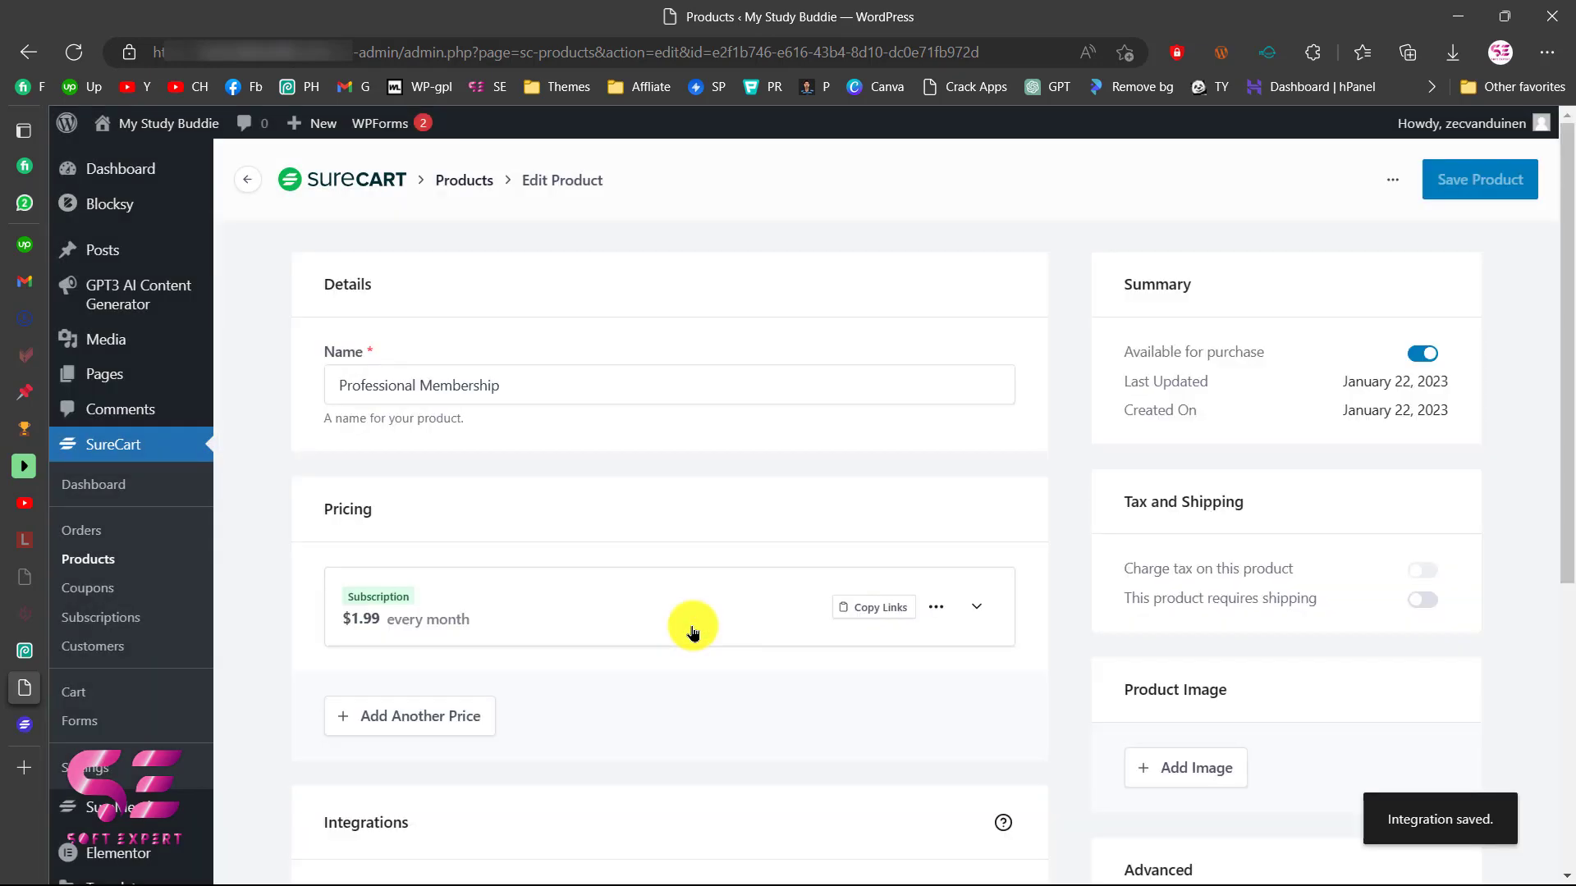
# Turn on Limit Per-Customer Purchases for Professional Membership, keeping the Customer Purchase Limit at 1
pyautogui.scroll(-5, 784, 721)
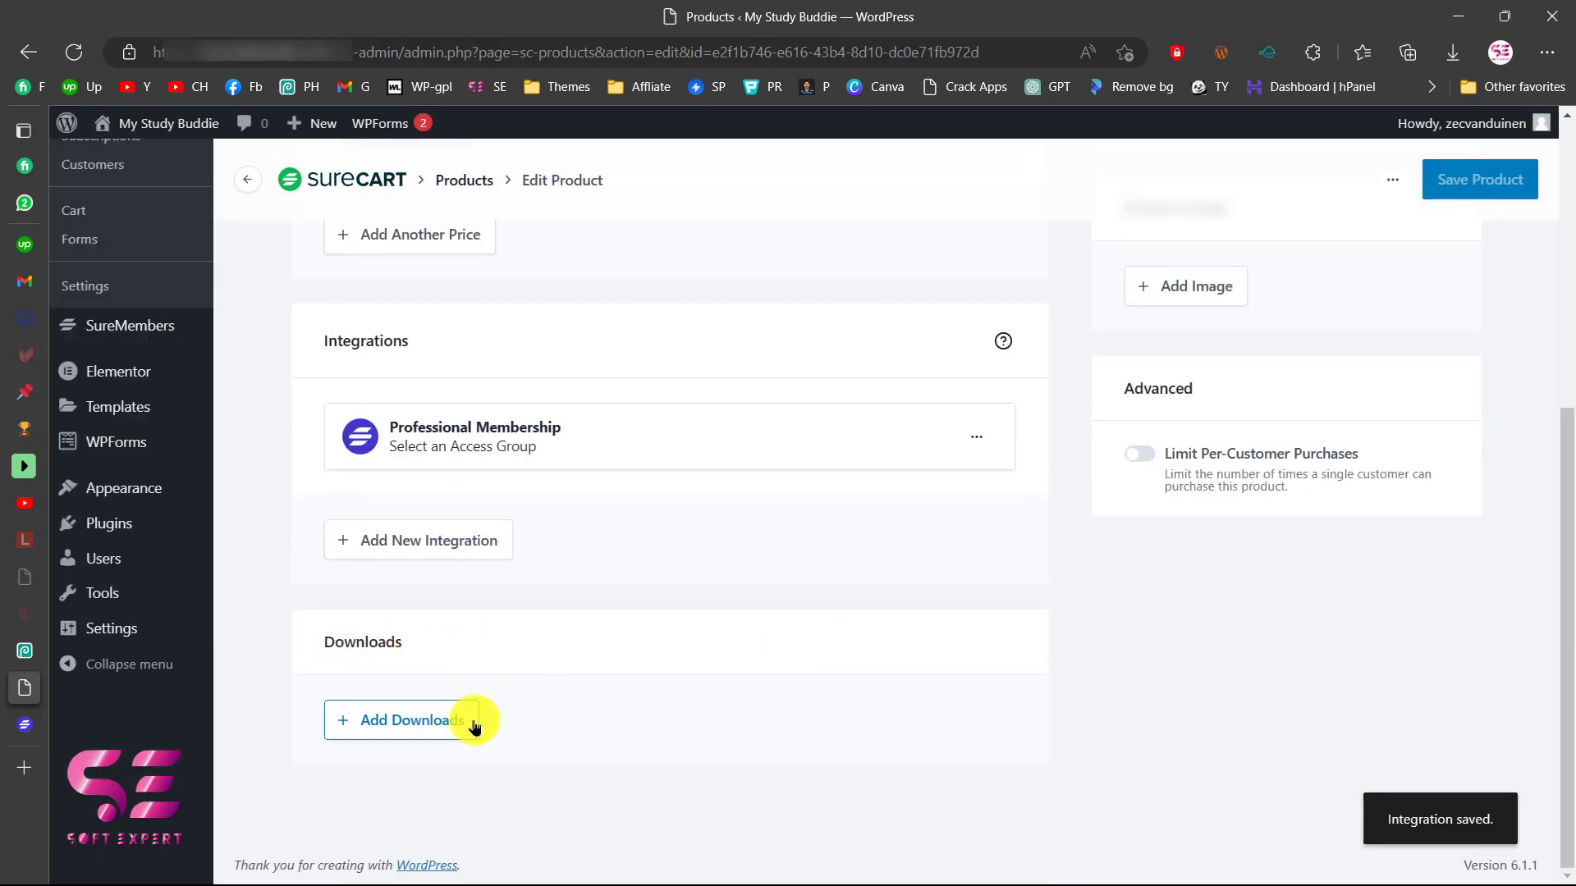
pyautogui.scroll(5, 648, 736)
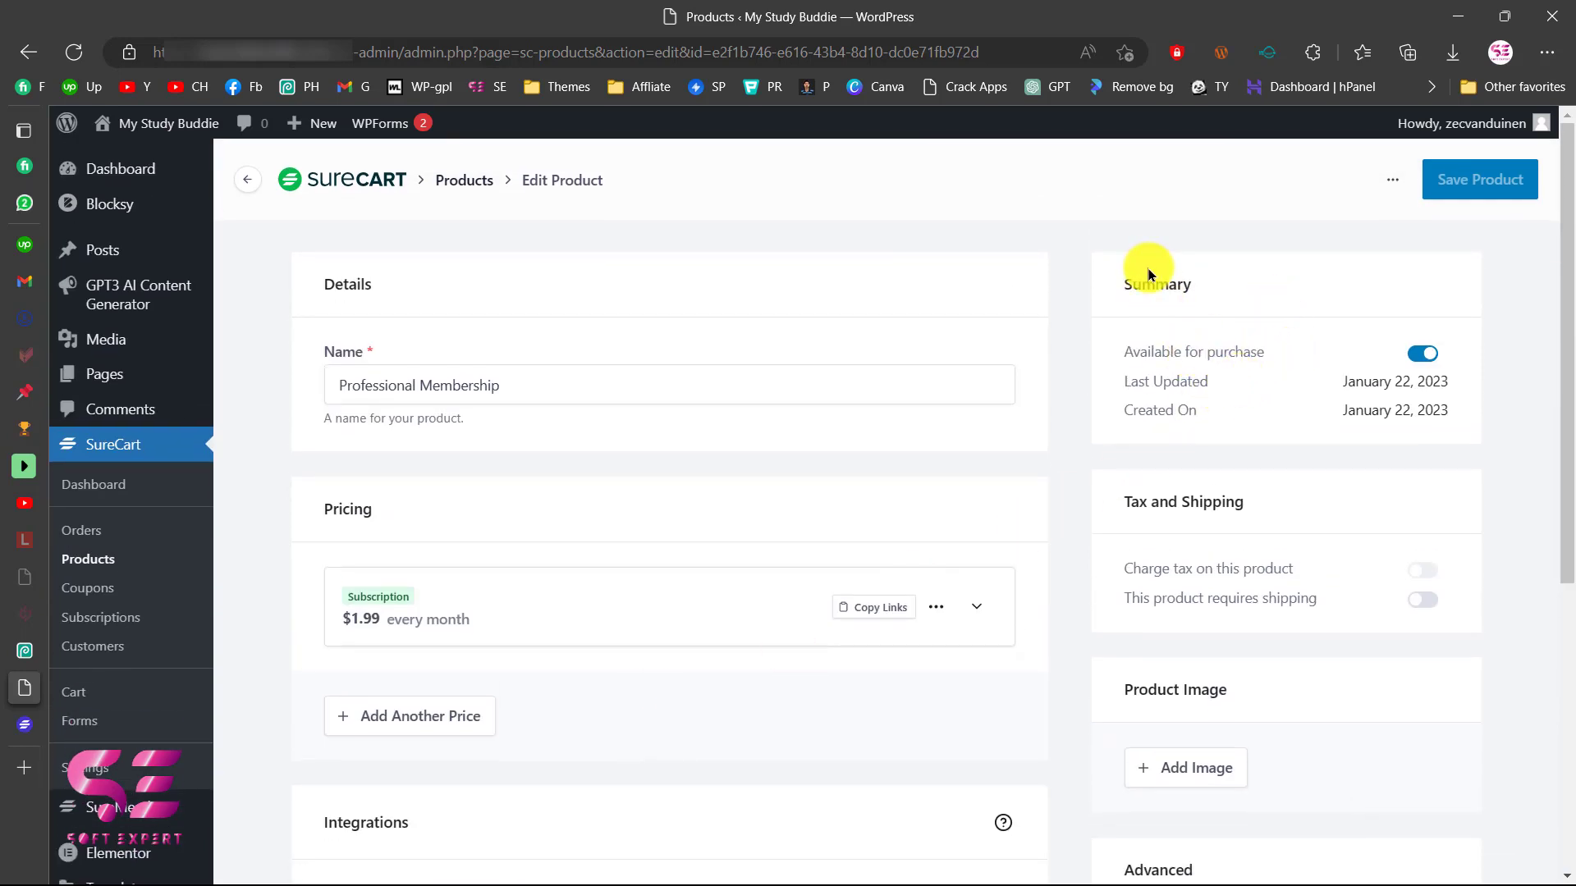
pyautogui.scroll(-2, 1307, 433)
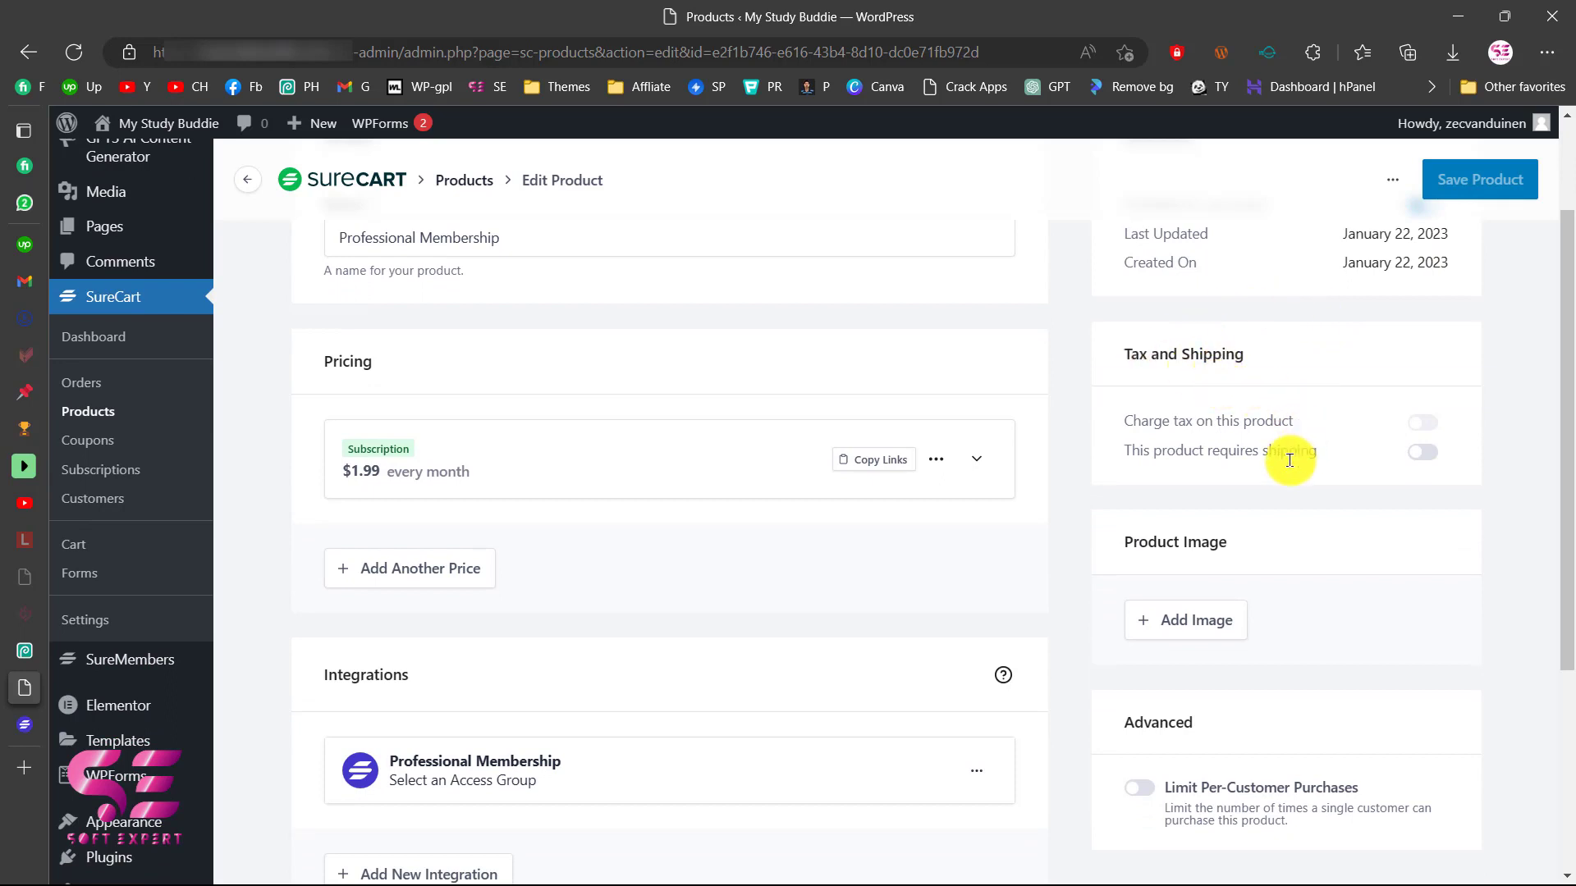
pyautogui.scroll(-2, 1290, 461)
pyautogui.scroll(-1, 1235, 434)
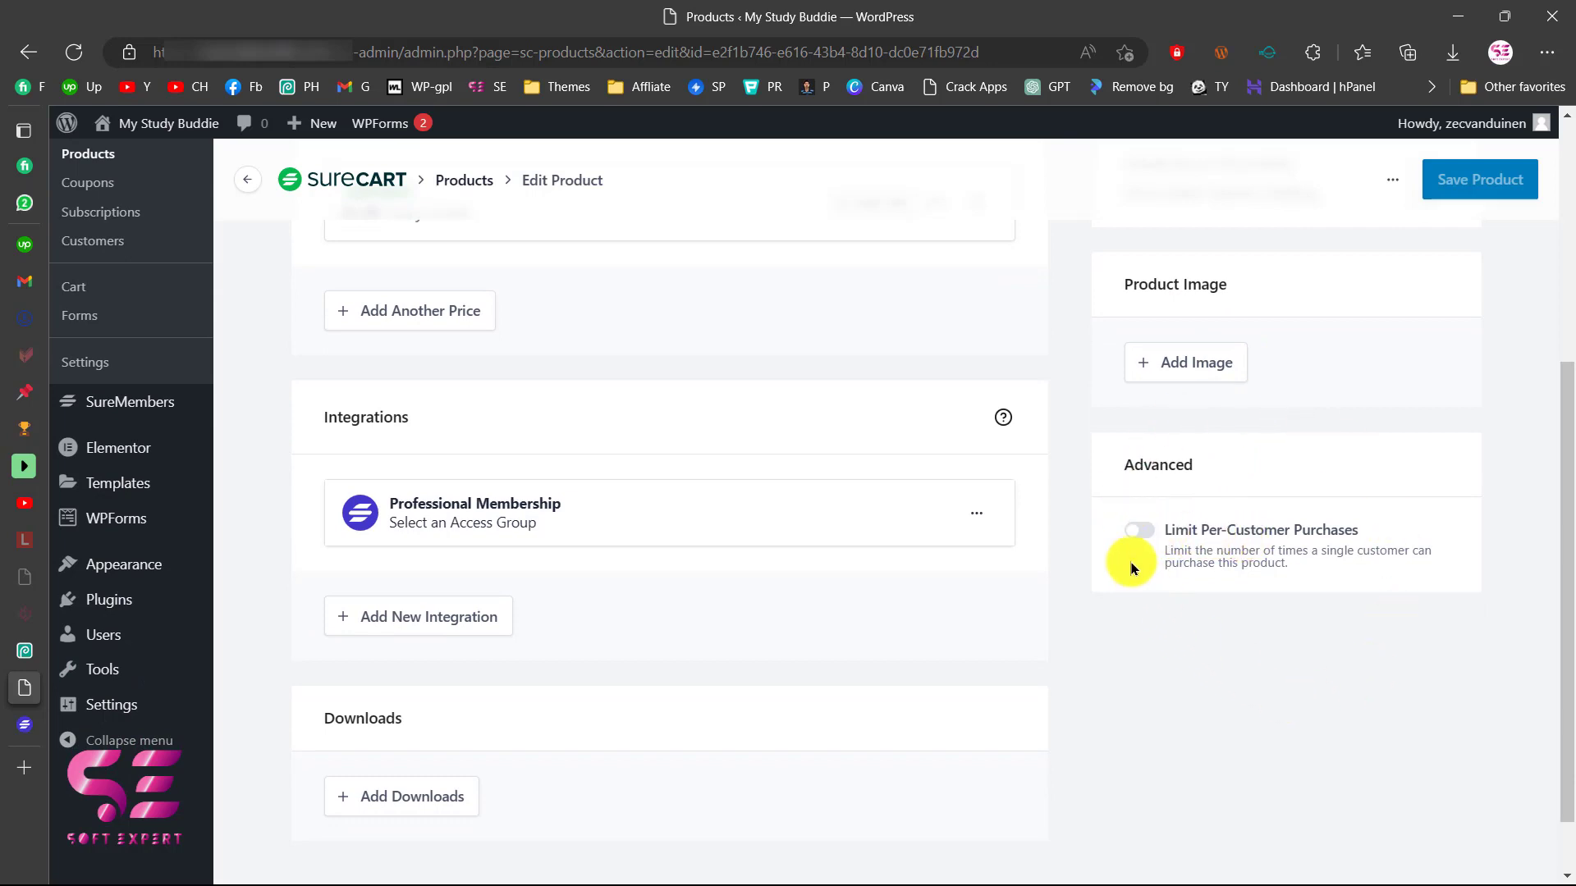
pyautogui.click(1138, 535)
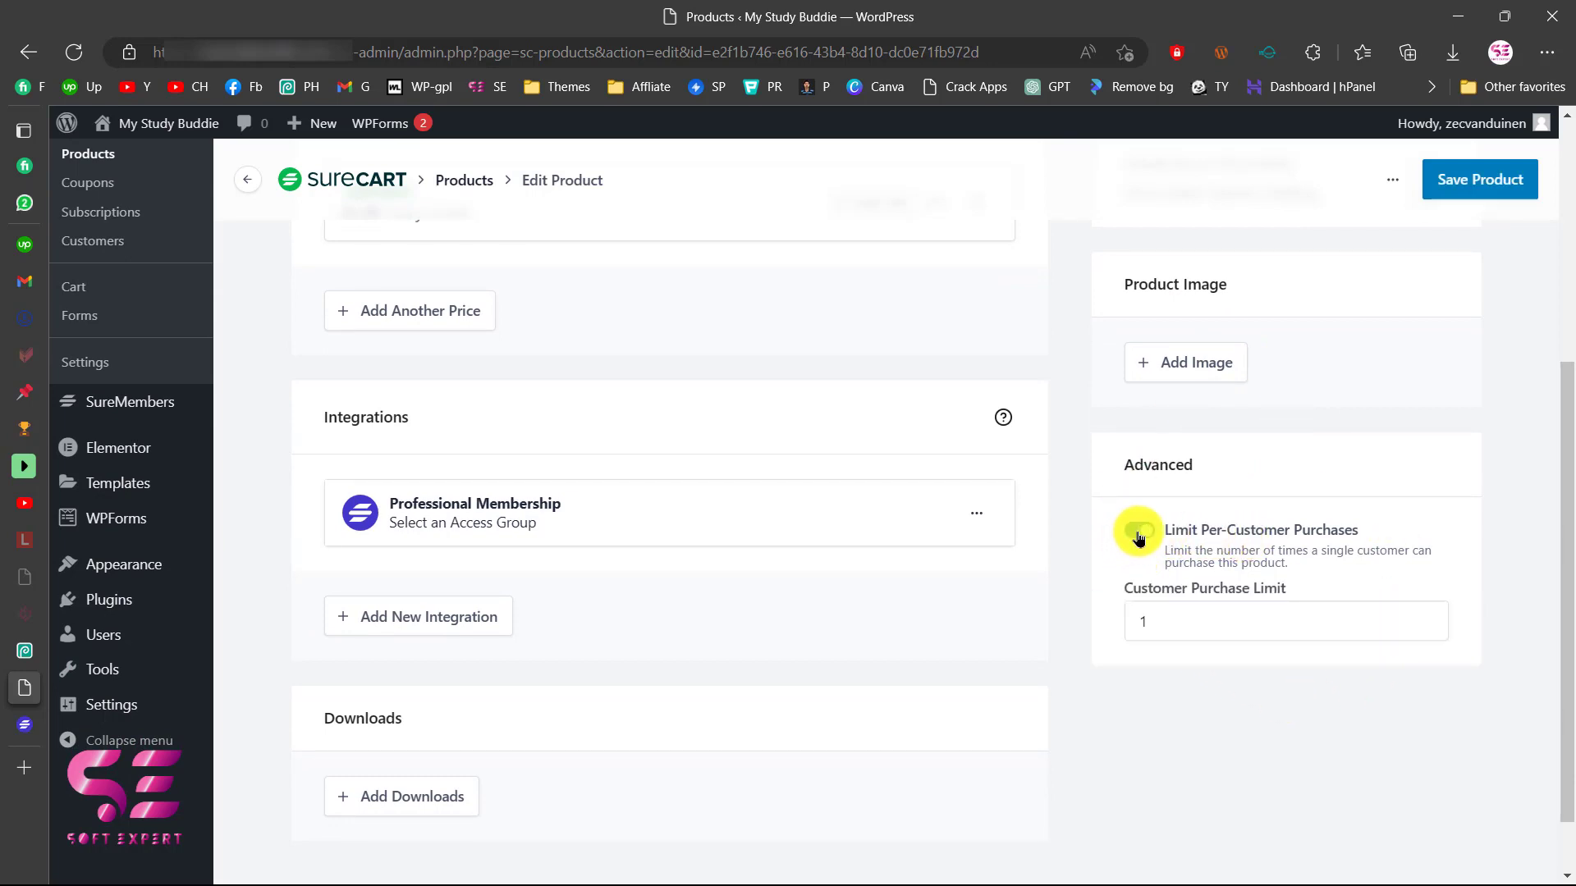
pyautogui.click(1174, 628)
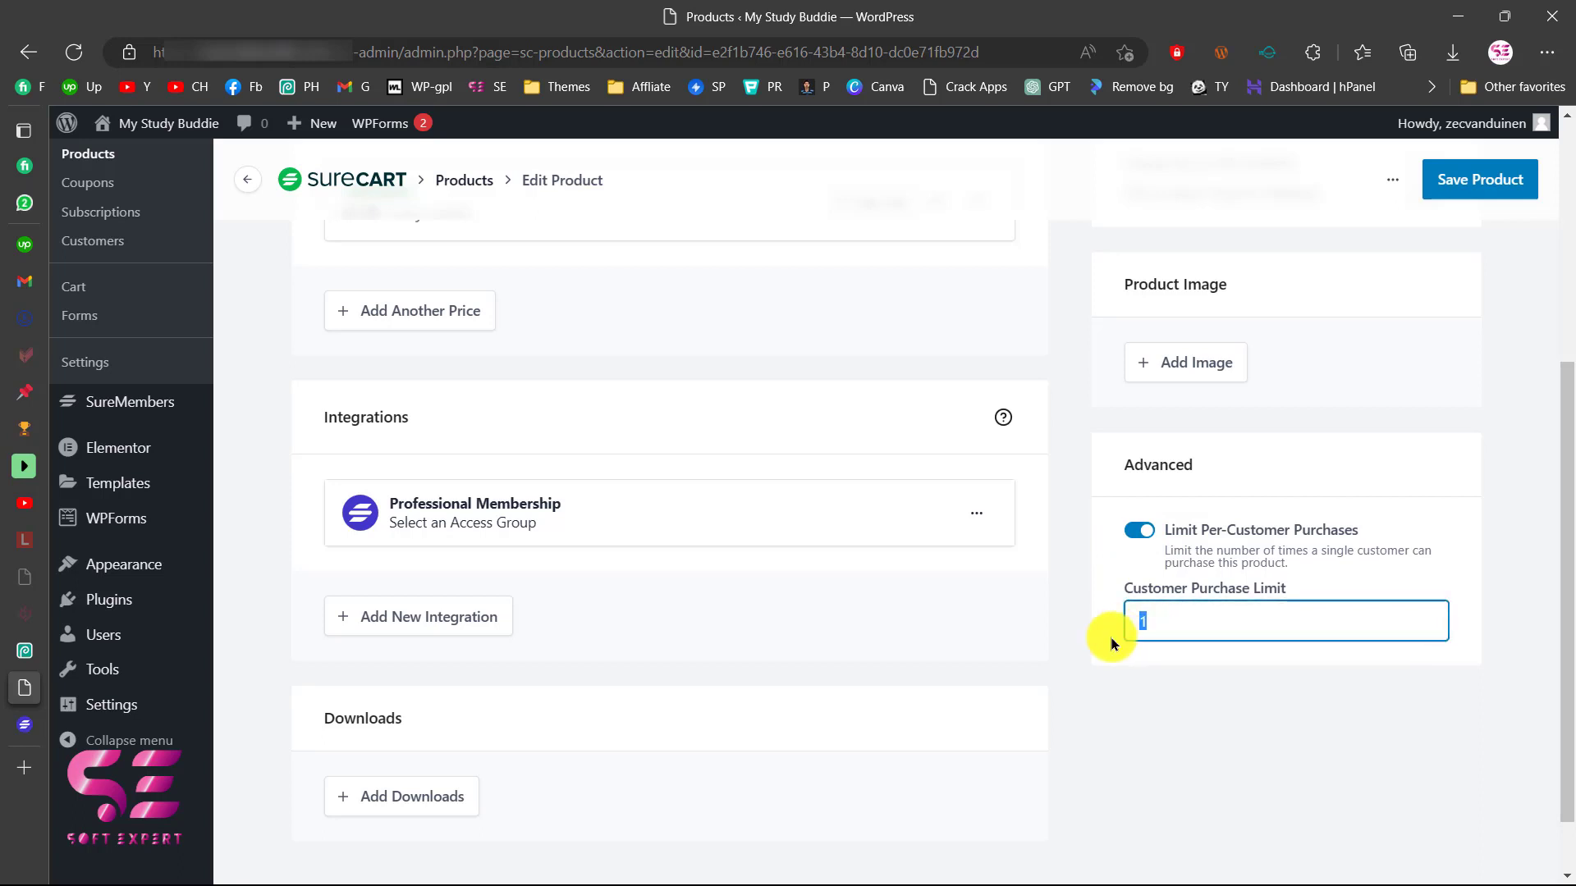
pyautogui.doubleClick(1238, 625)
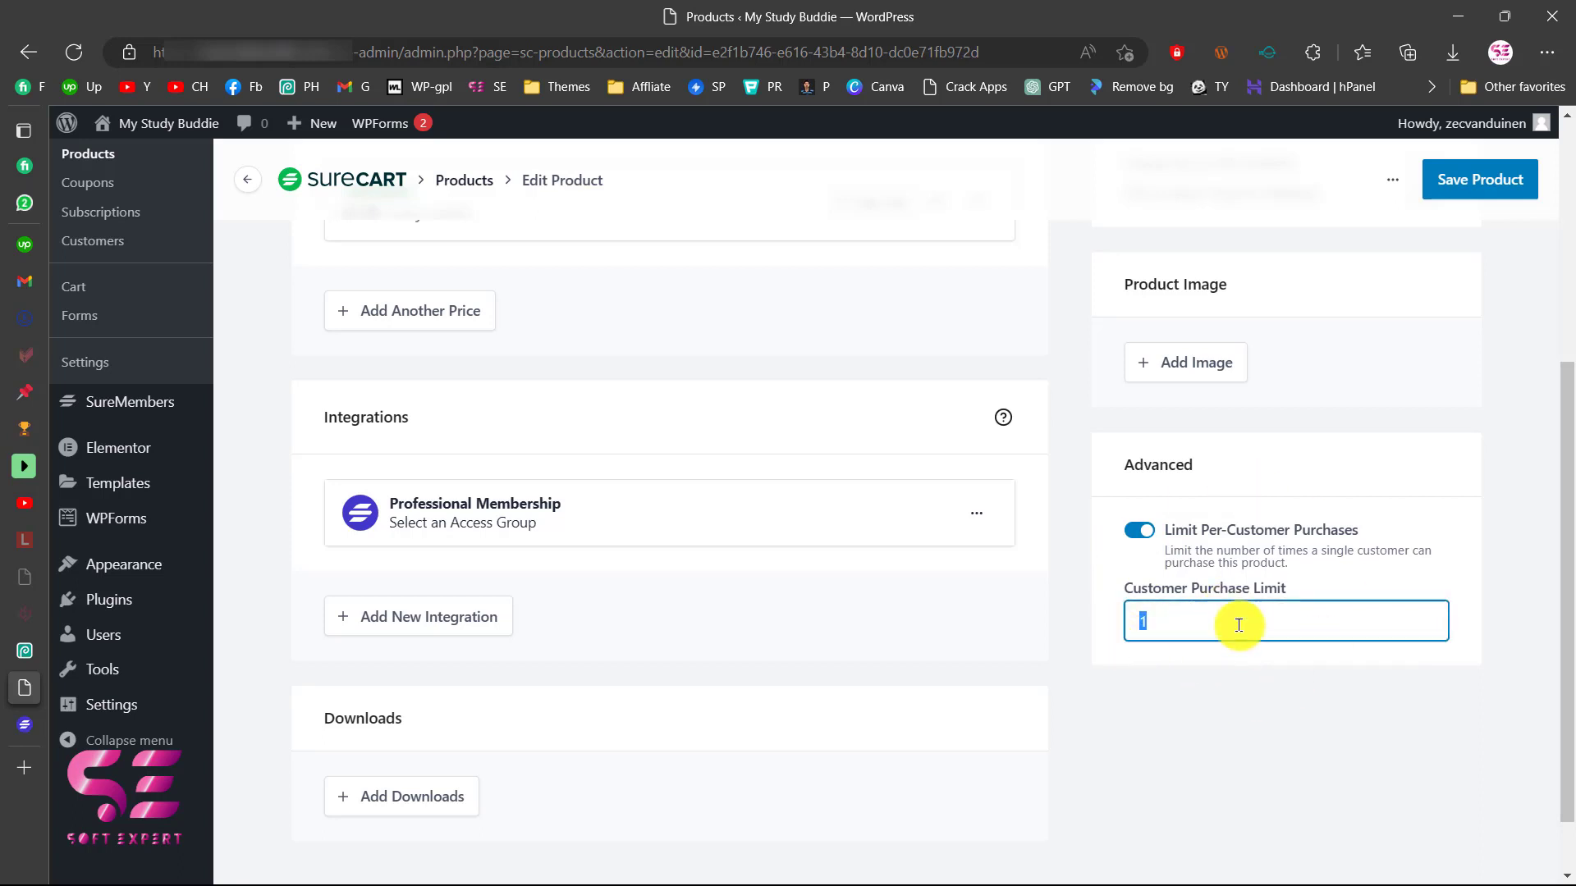
pyautogui.click(1145, 545)
pyautogui.scroll(1, 1147, 545)
pyautogui.scroll(1, 1148, 544)
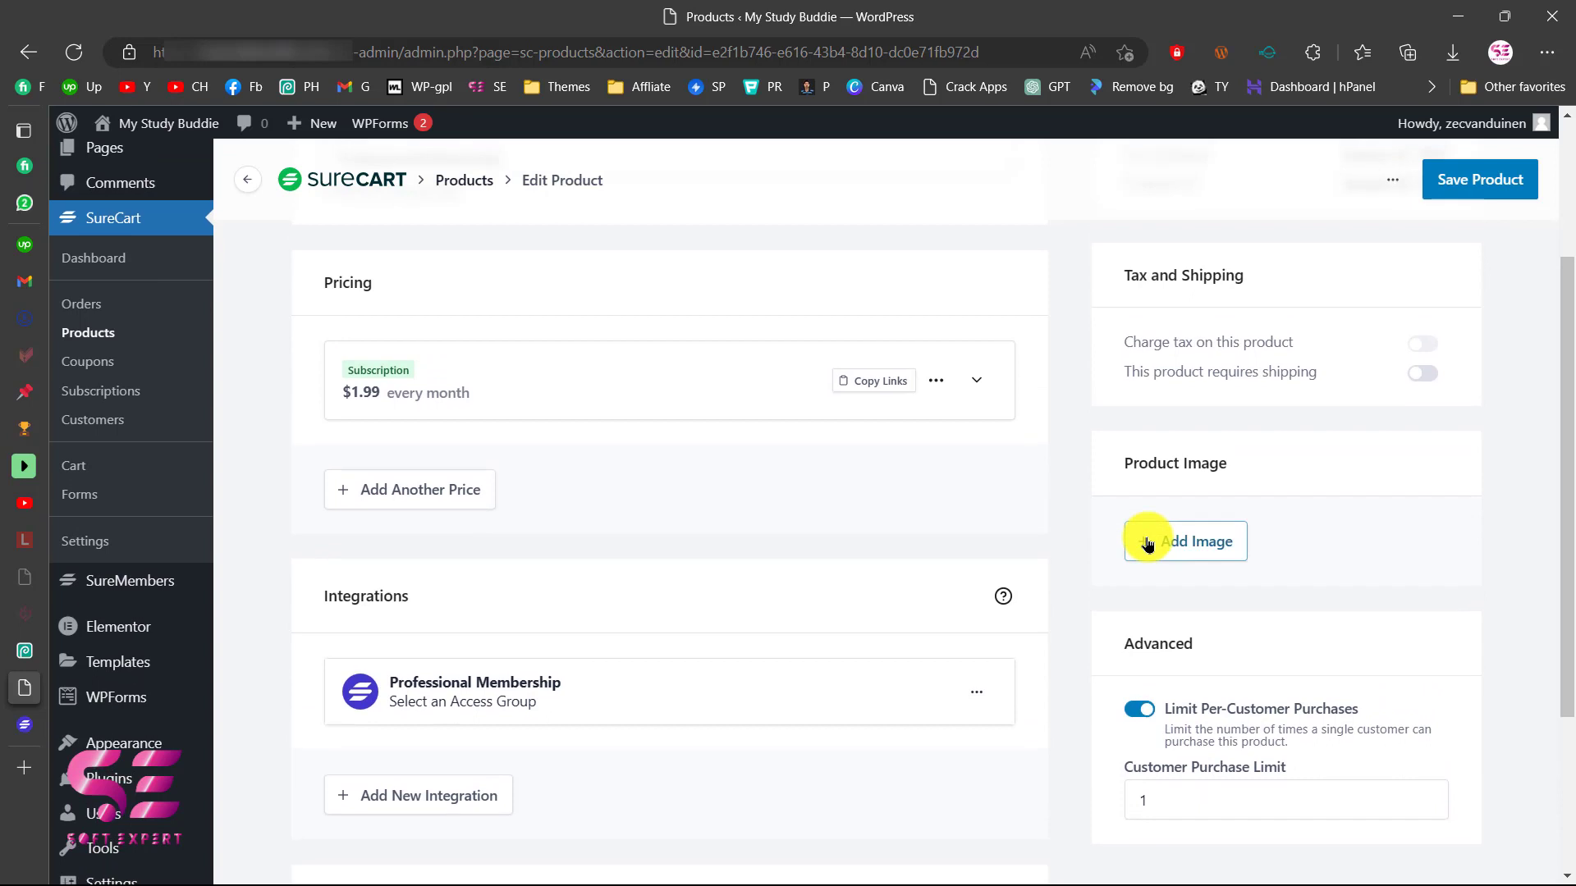
# Attach product.png as the Professional Membership product image and save the product
pyautogui.click(1189, 546)
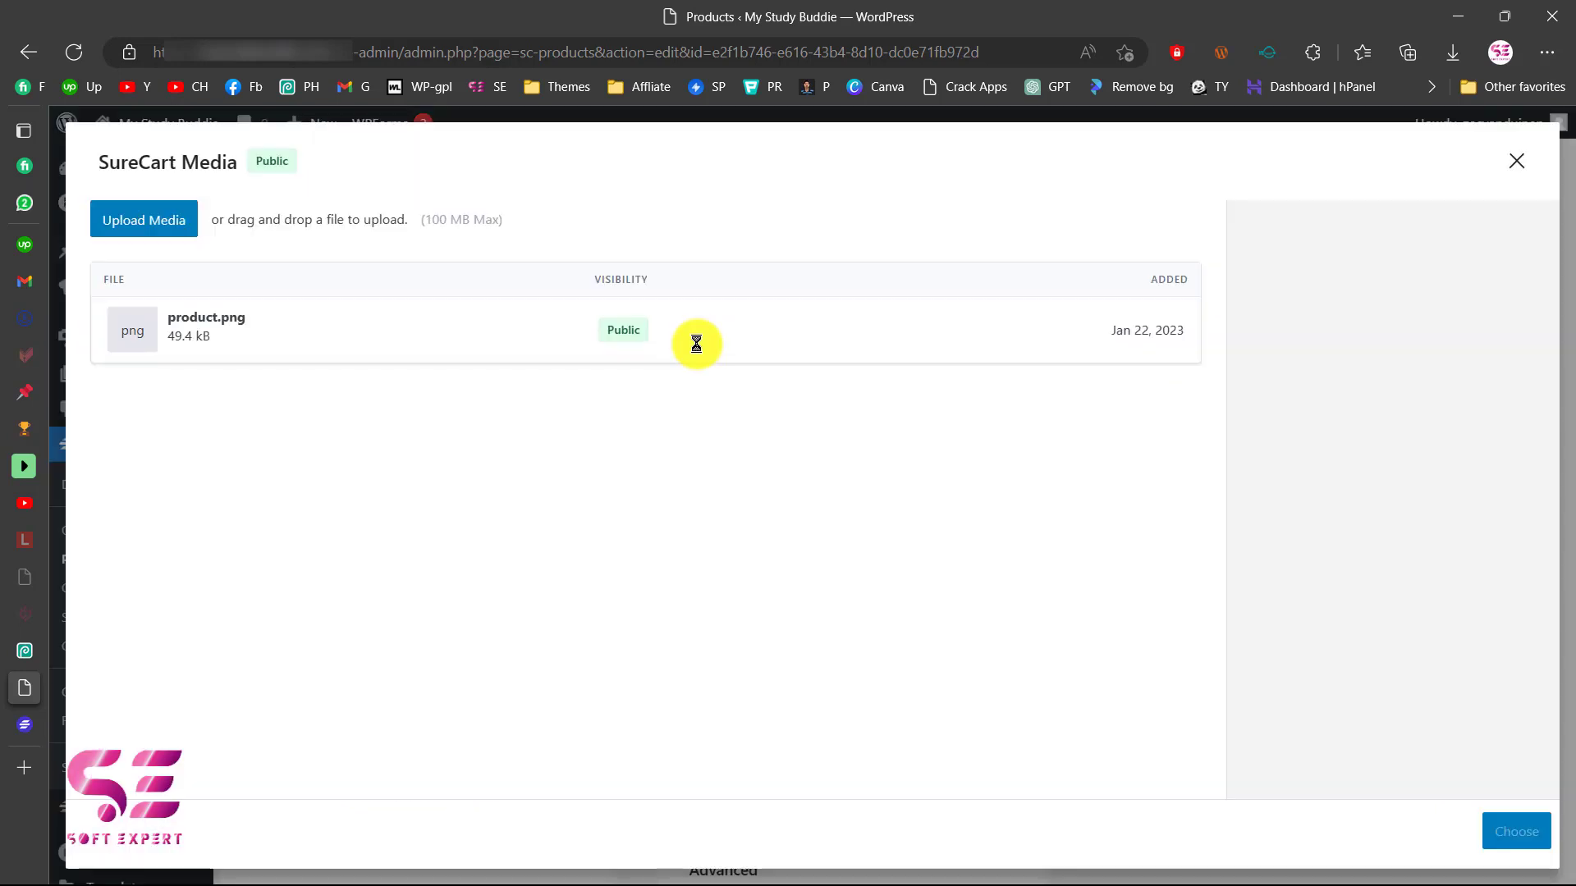
pyautogui.click(256, 331)
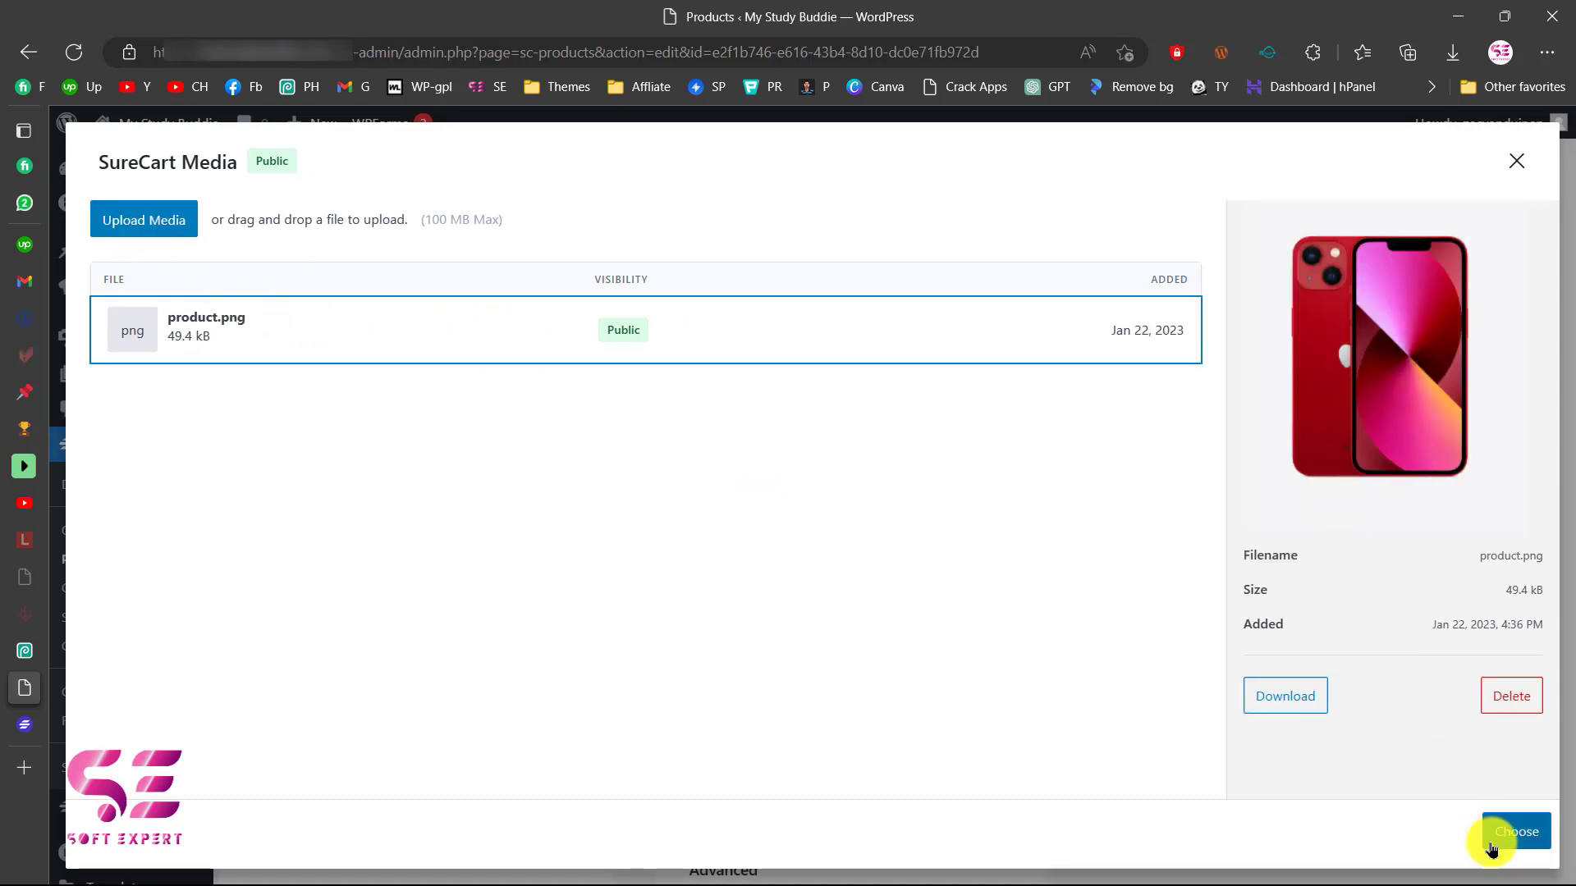
pyautogui.click(1519, 833)
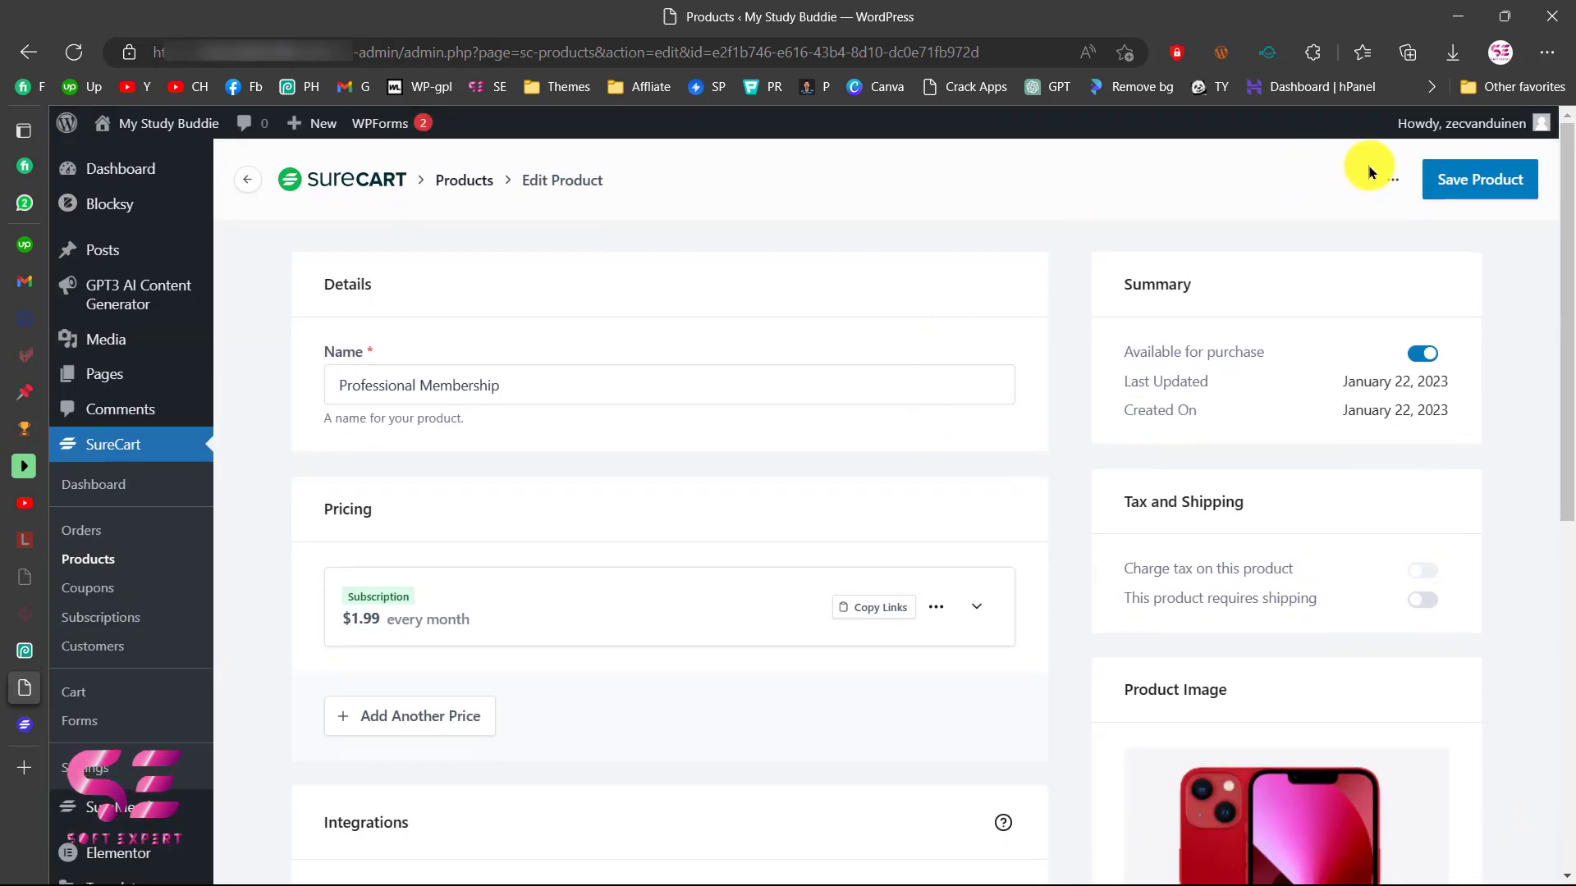
pyautogui.click(1493, 193)
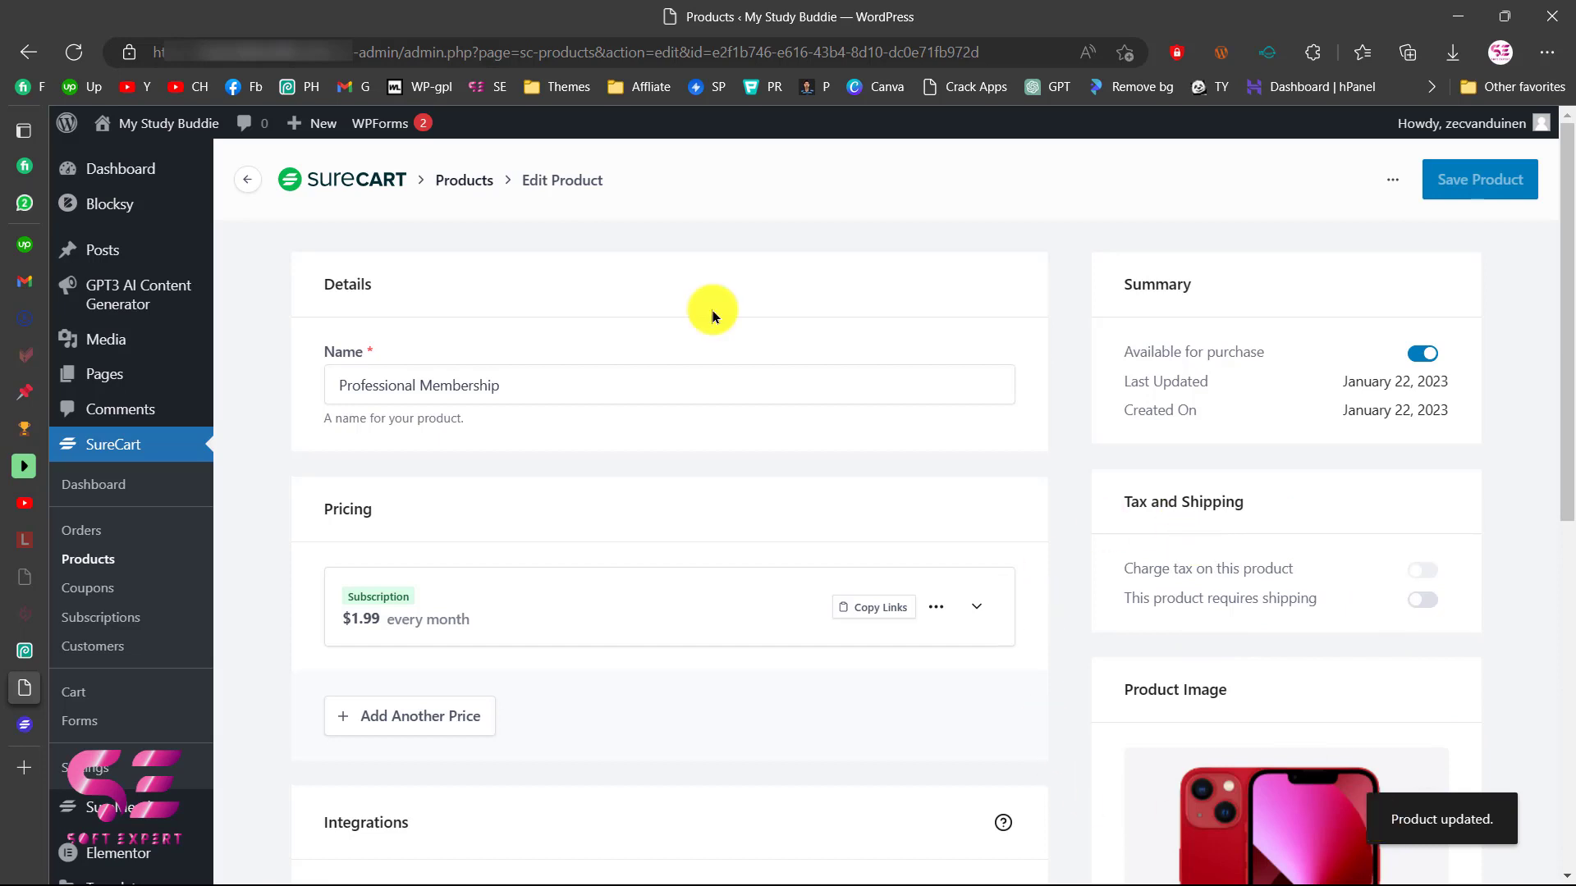
# Add a new SureCart checkout form titled 'Professional Membership checkout'
pyautogui.click(111, 724)
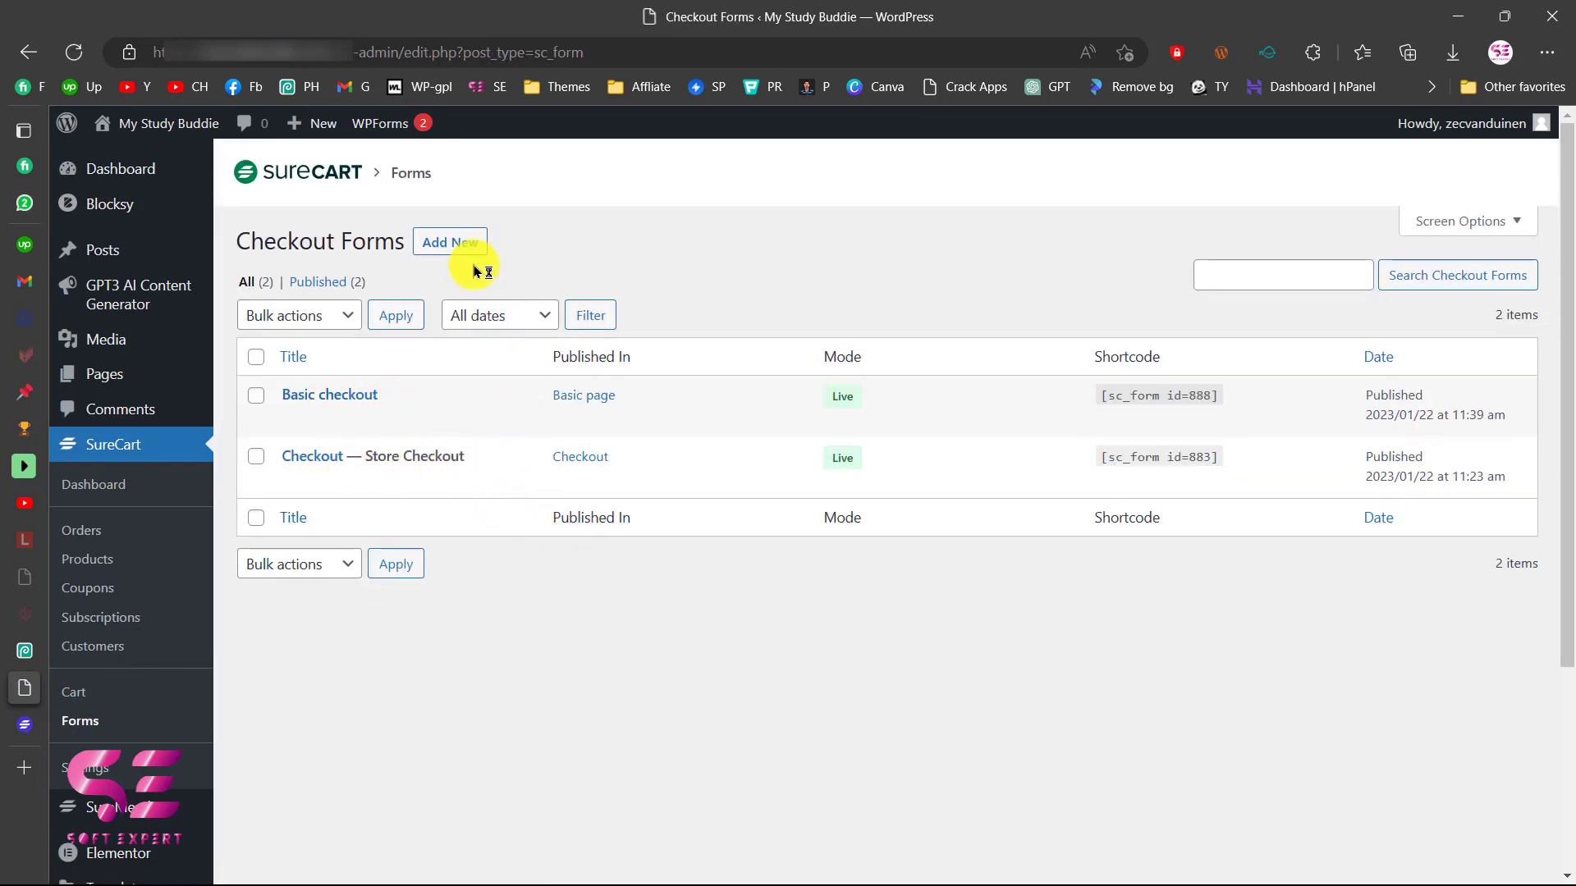
pyautogui.click(453, 251)
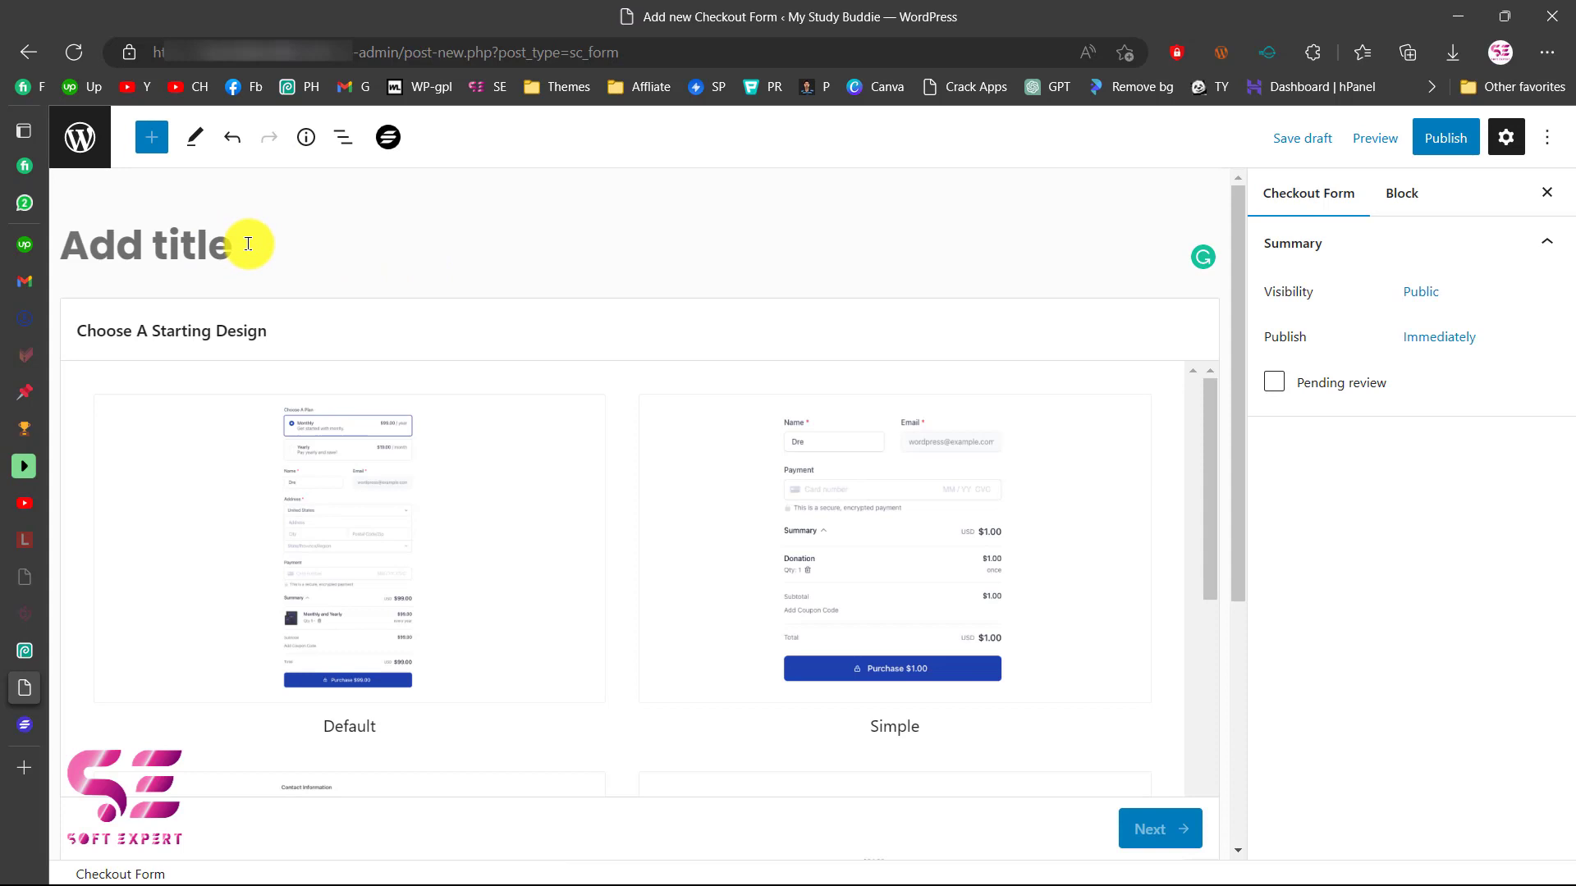
pyautogui.click(247, 244)
pyautogui.write('Professional Membership')
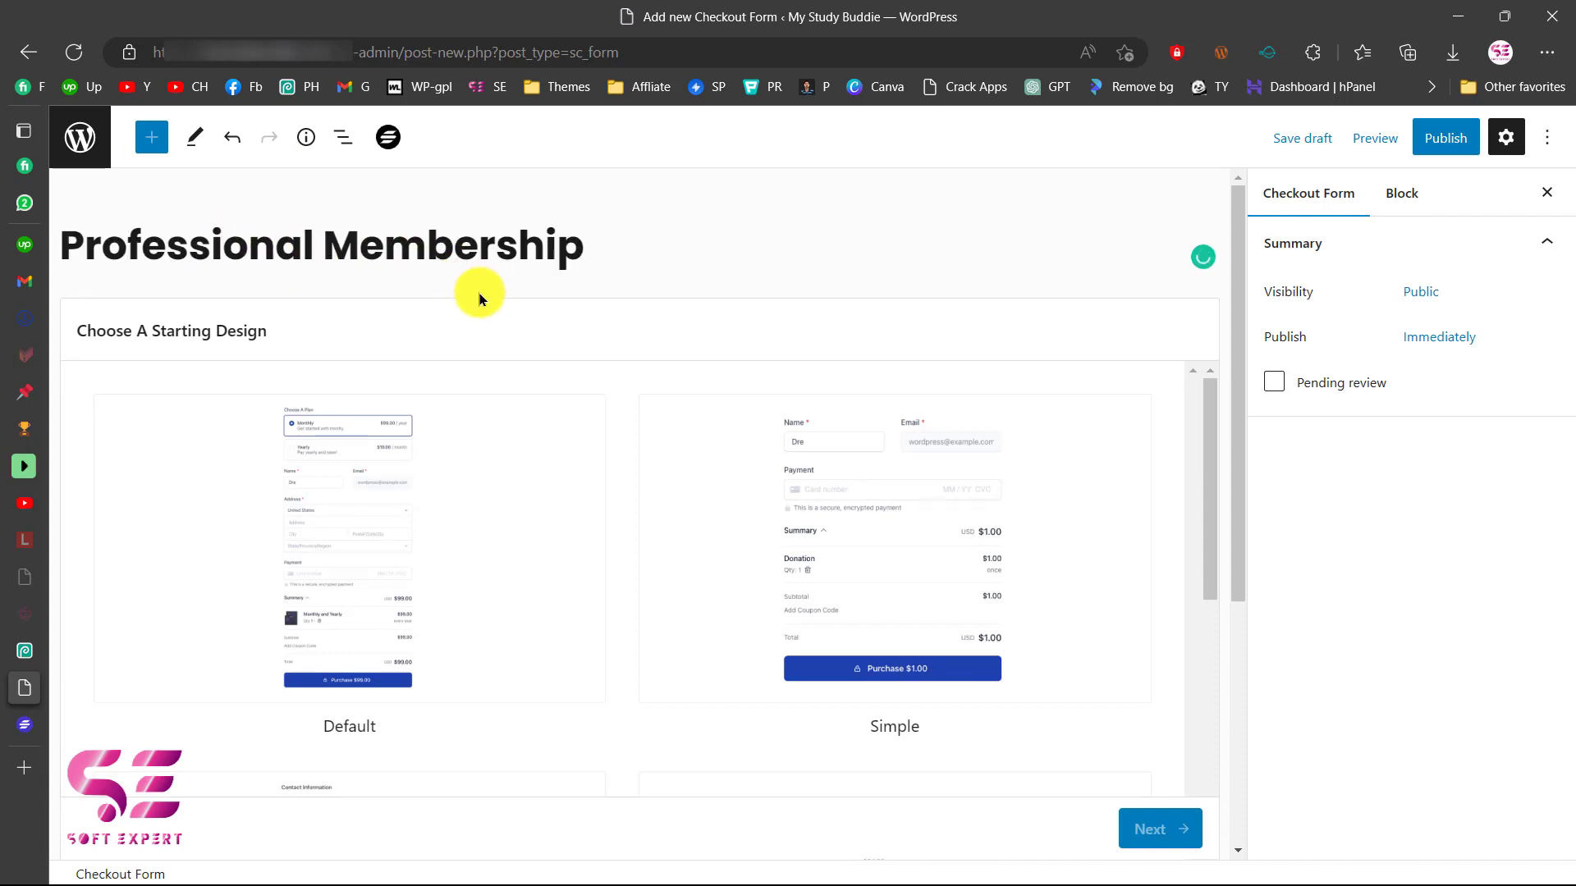
pyautogui.write('checkout')
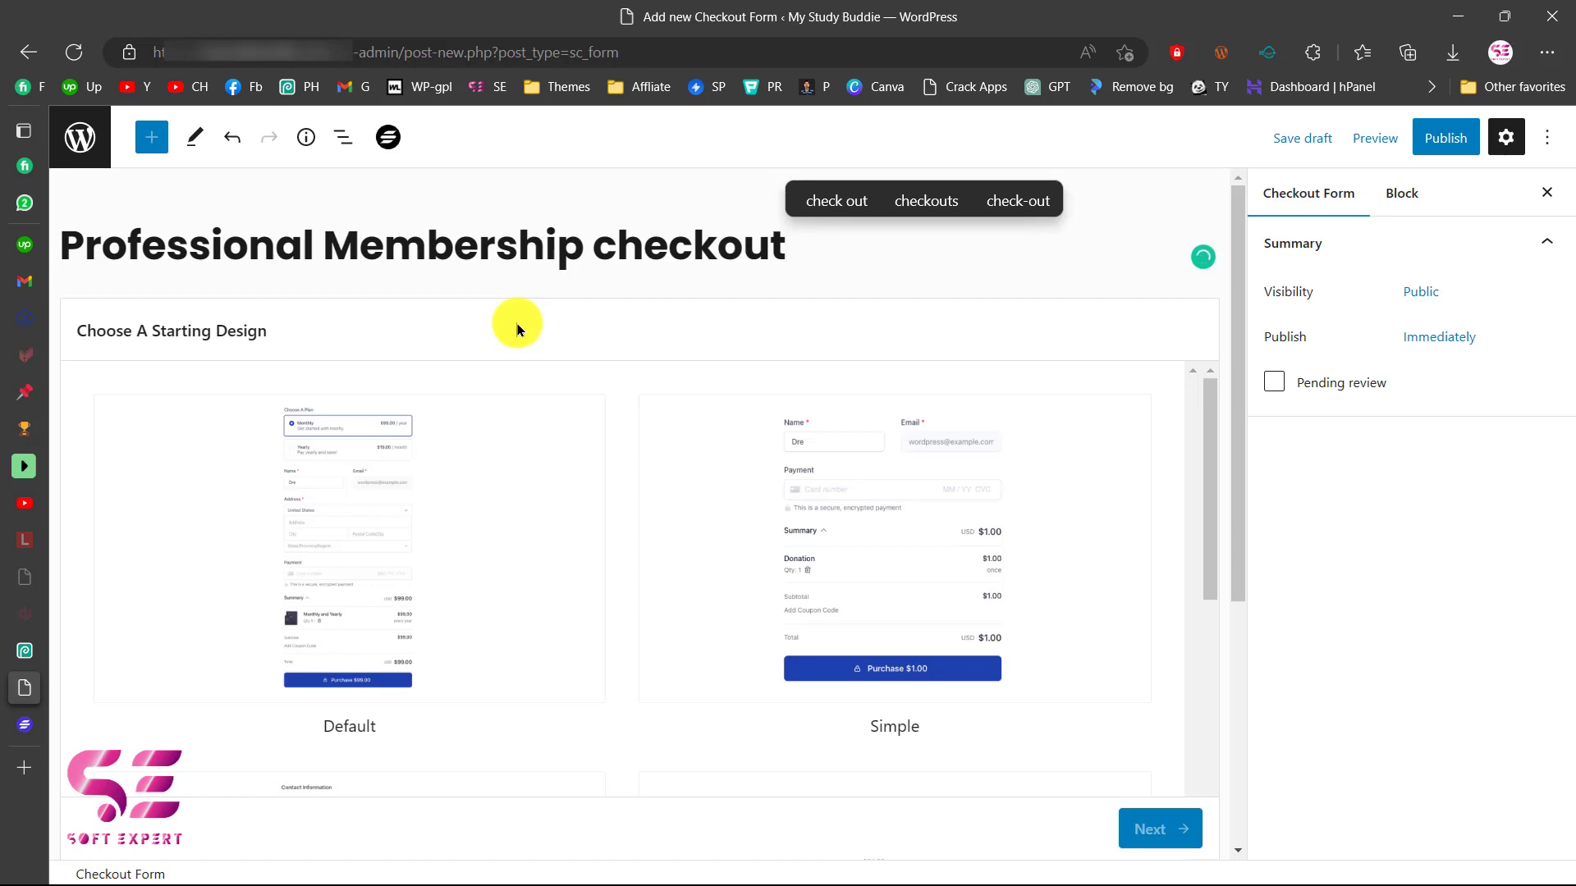
# Choose the Default starting design for the new checkout form
pyautogui.scroll(-1, 563, 482)
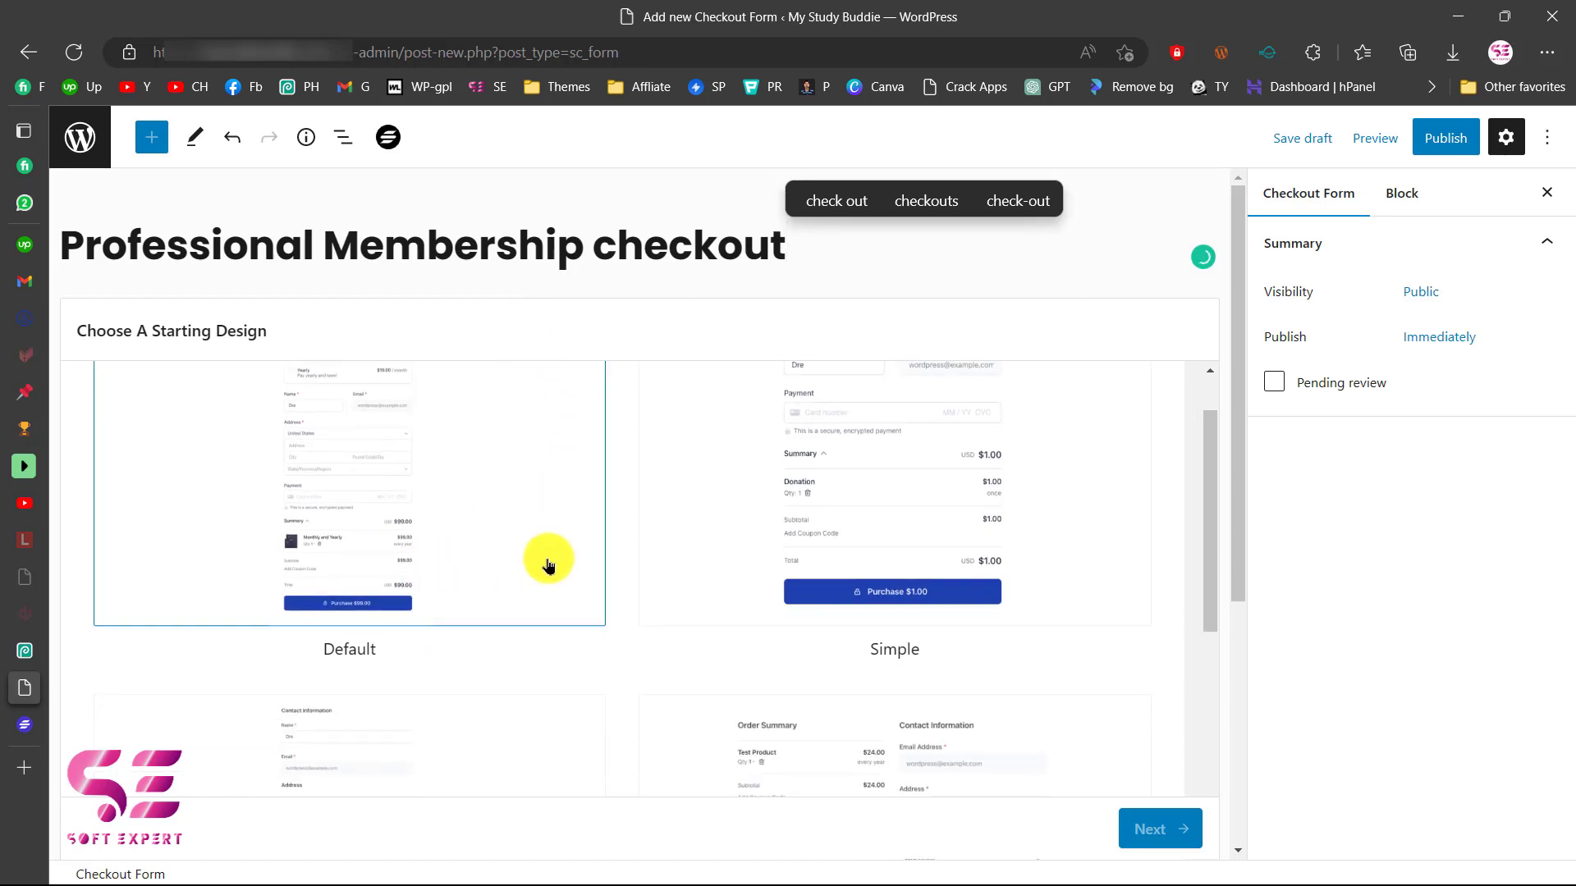
pyautogui.scroll(-2, 805, 509)
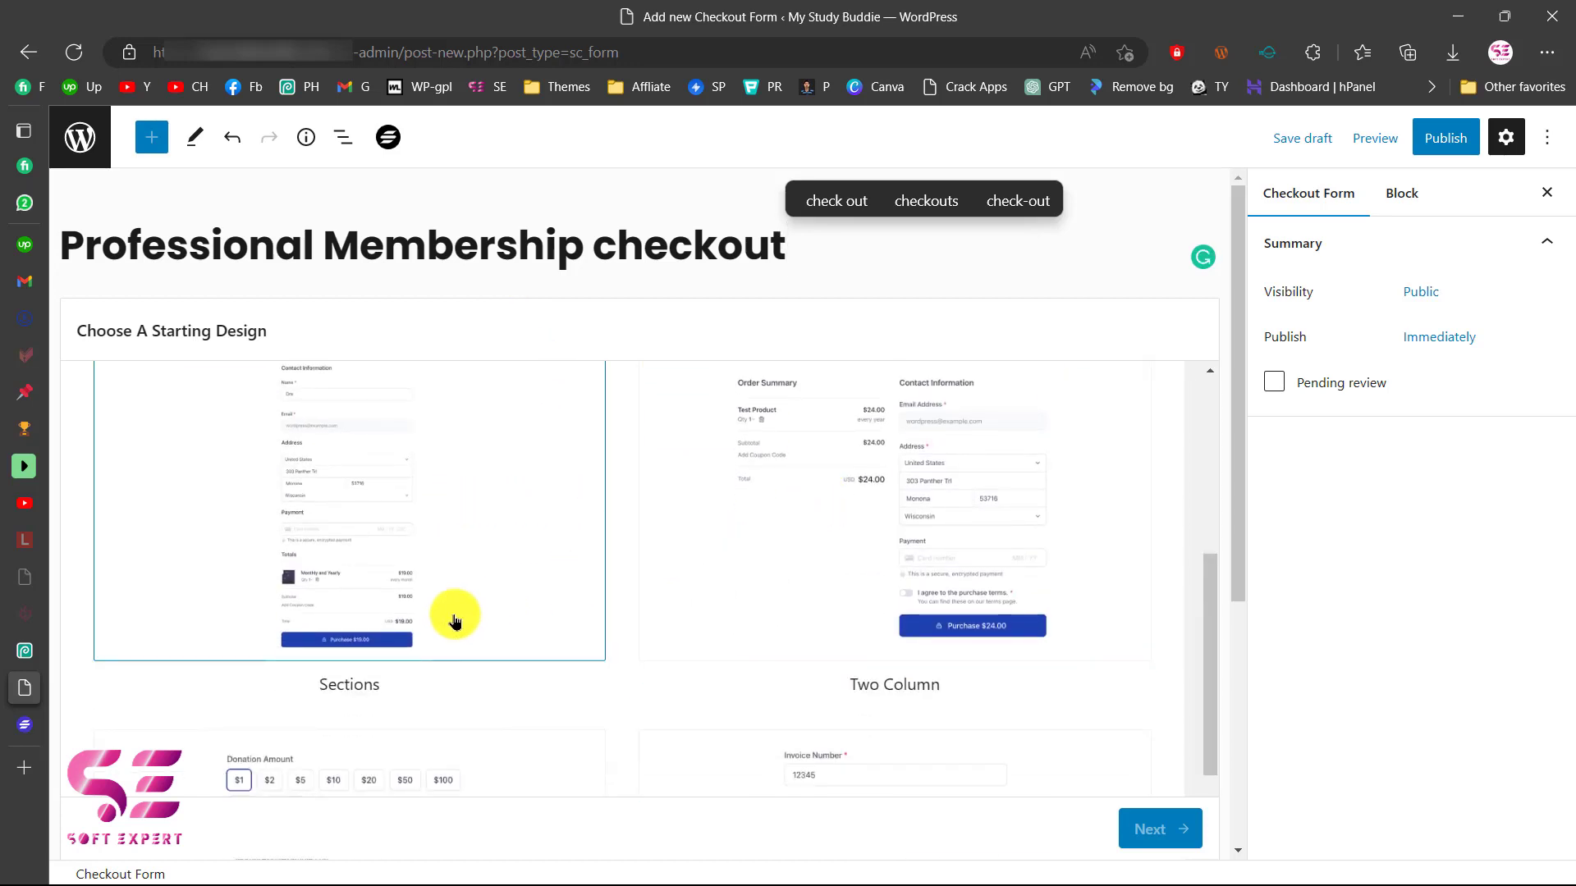
pyautogui.scroll(-3, 832, 589)
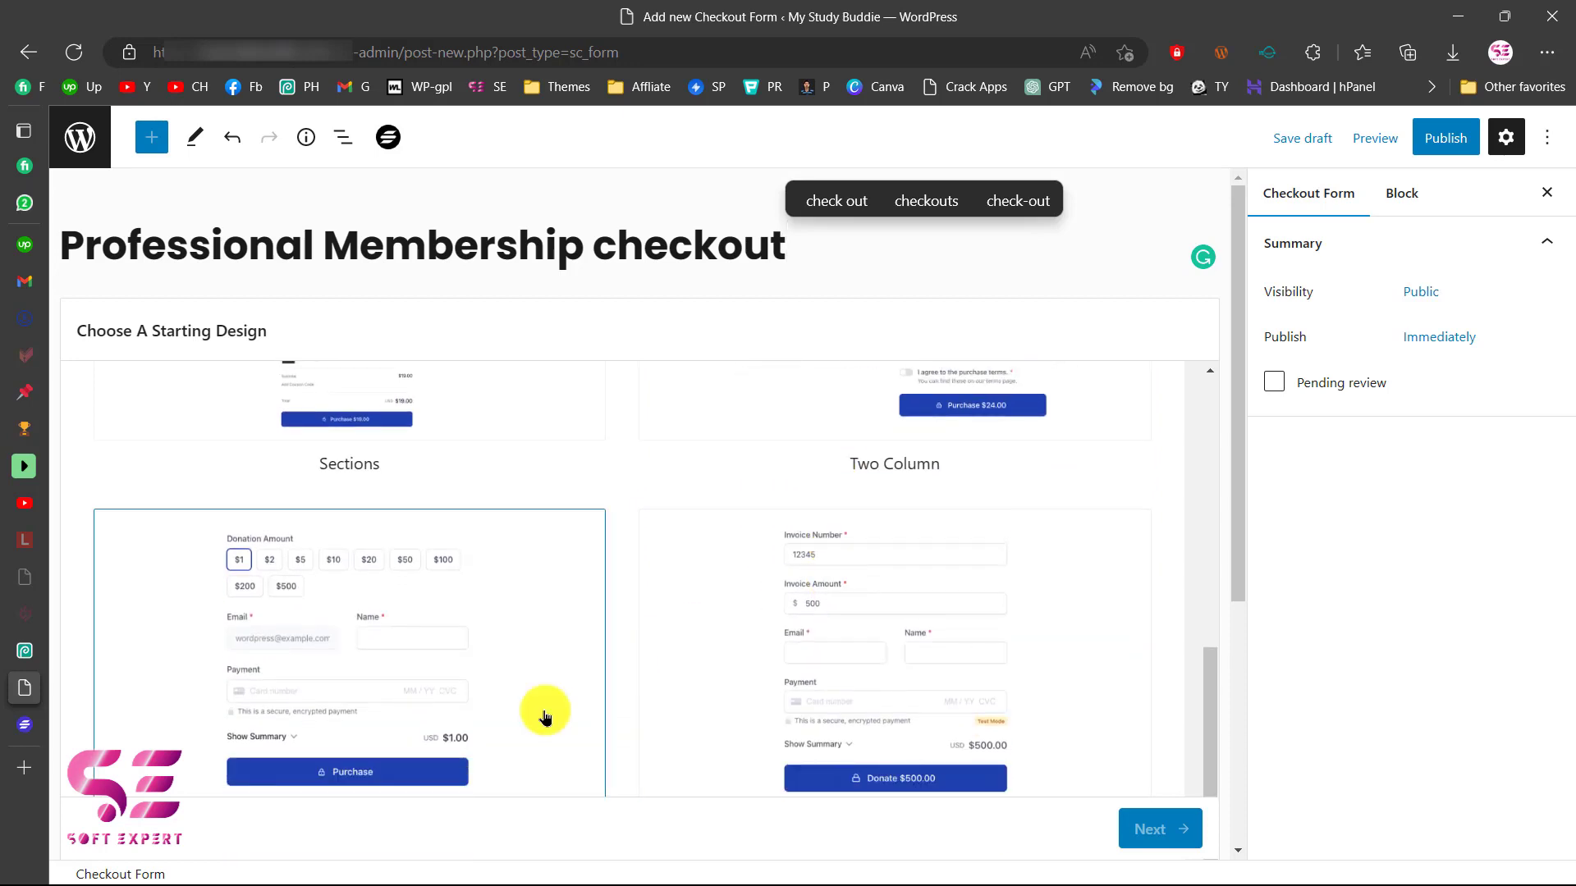
pyautogui.scroll(-1, 545, 714)
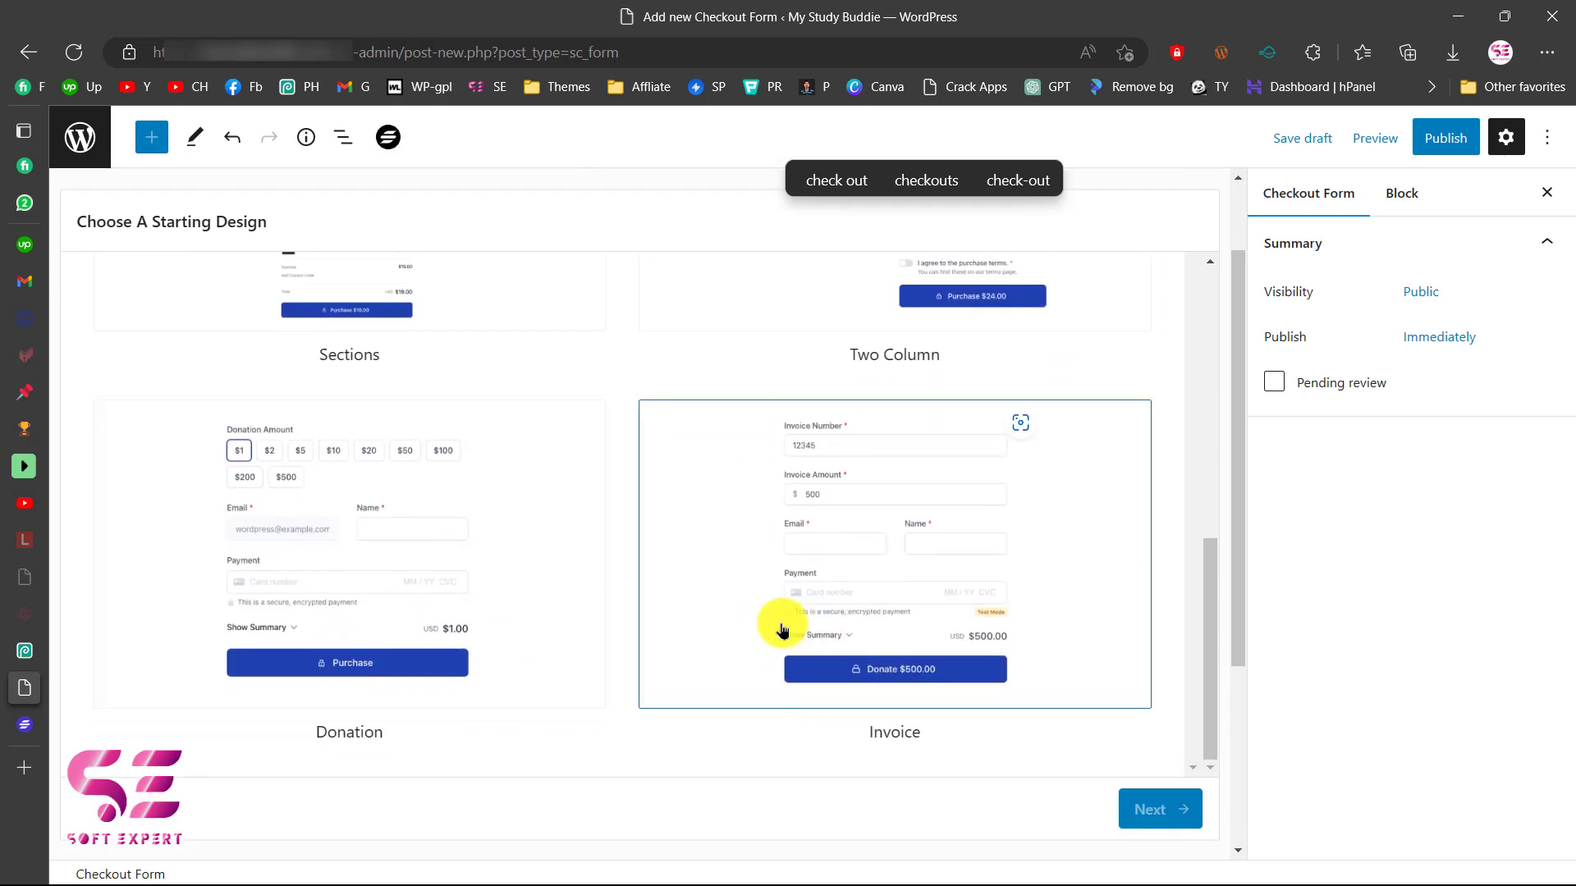
pyautogui.scroll(-1, 781, 630)
pyautogui.scroll(3, 819, 629)
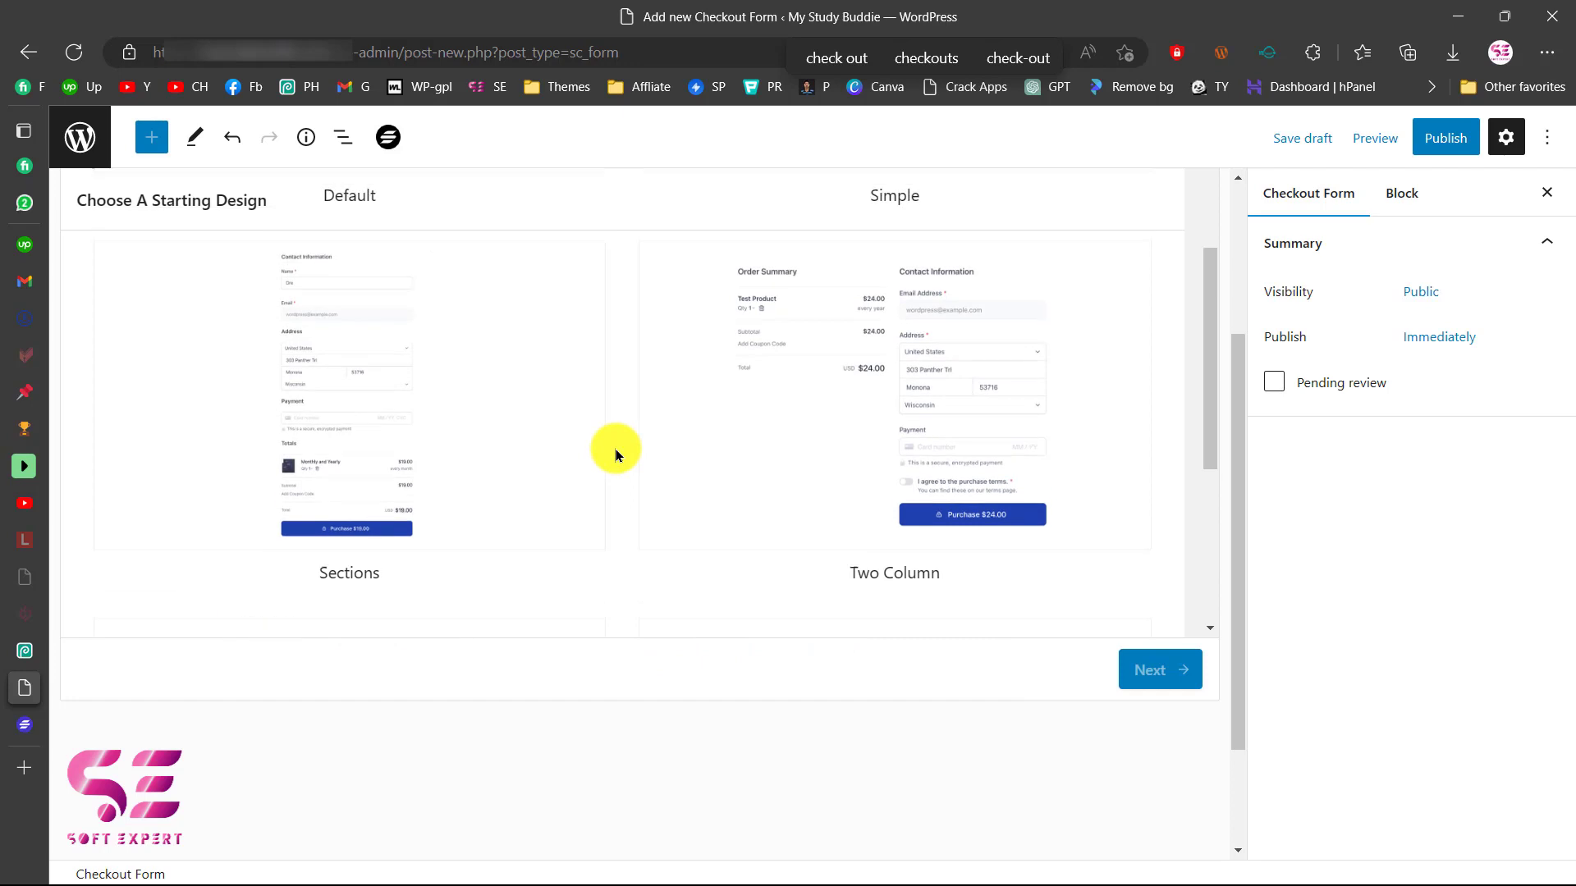
pyautogui.scroll(5, 616, 451)
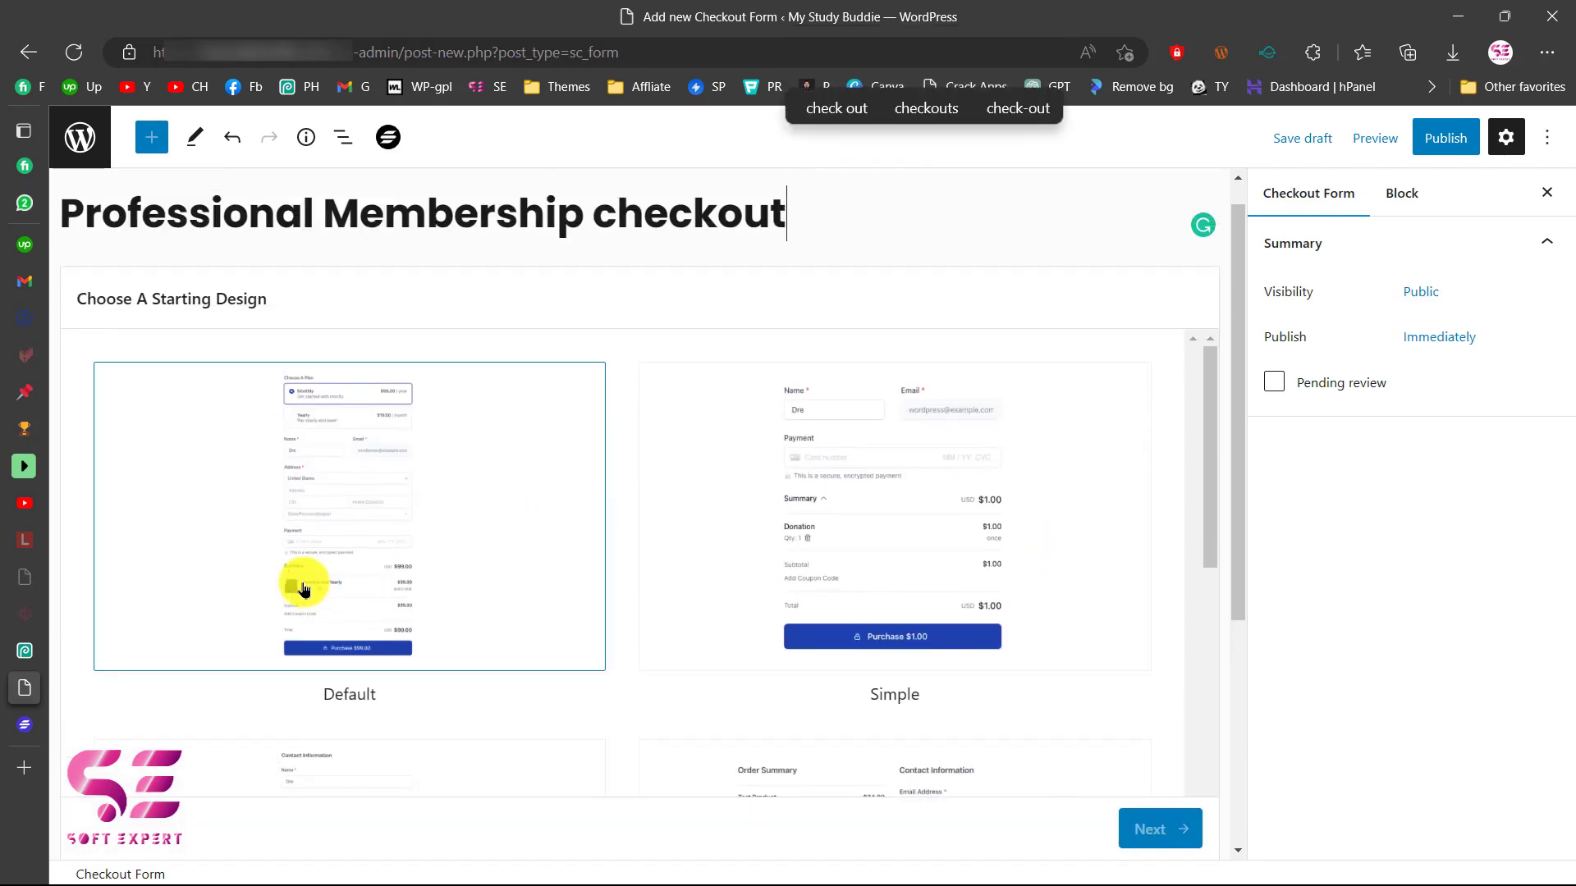
pyautogui.click(375, 572)
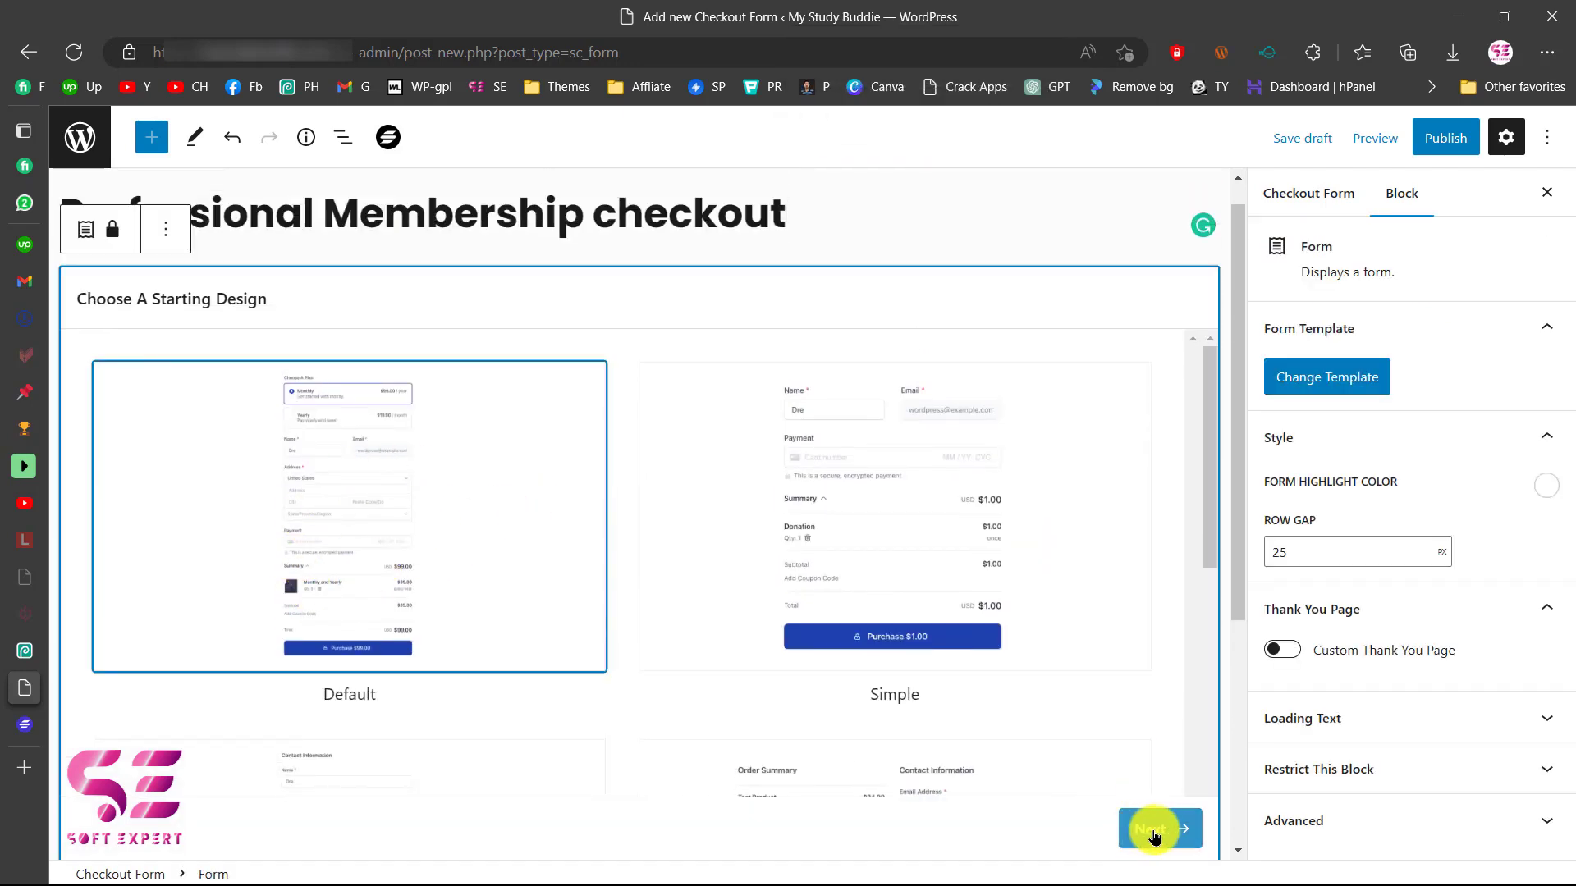
# Add the Professional Membership $1.99/month price, leave the custom thank-you page off, and create the form
pyautogui.click(1157, 830)
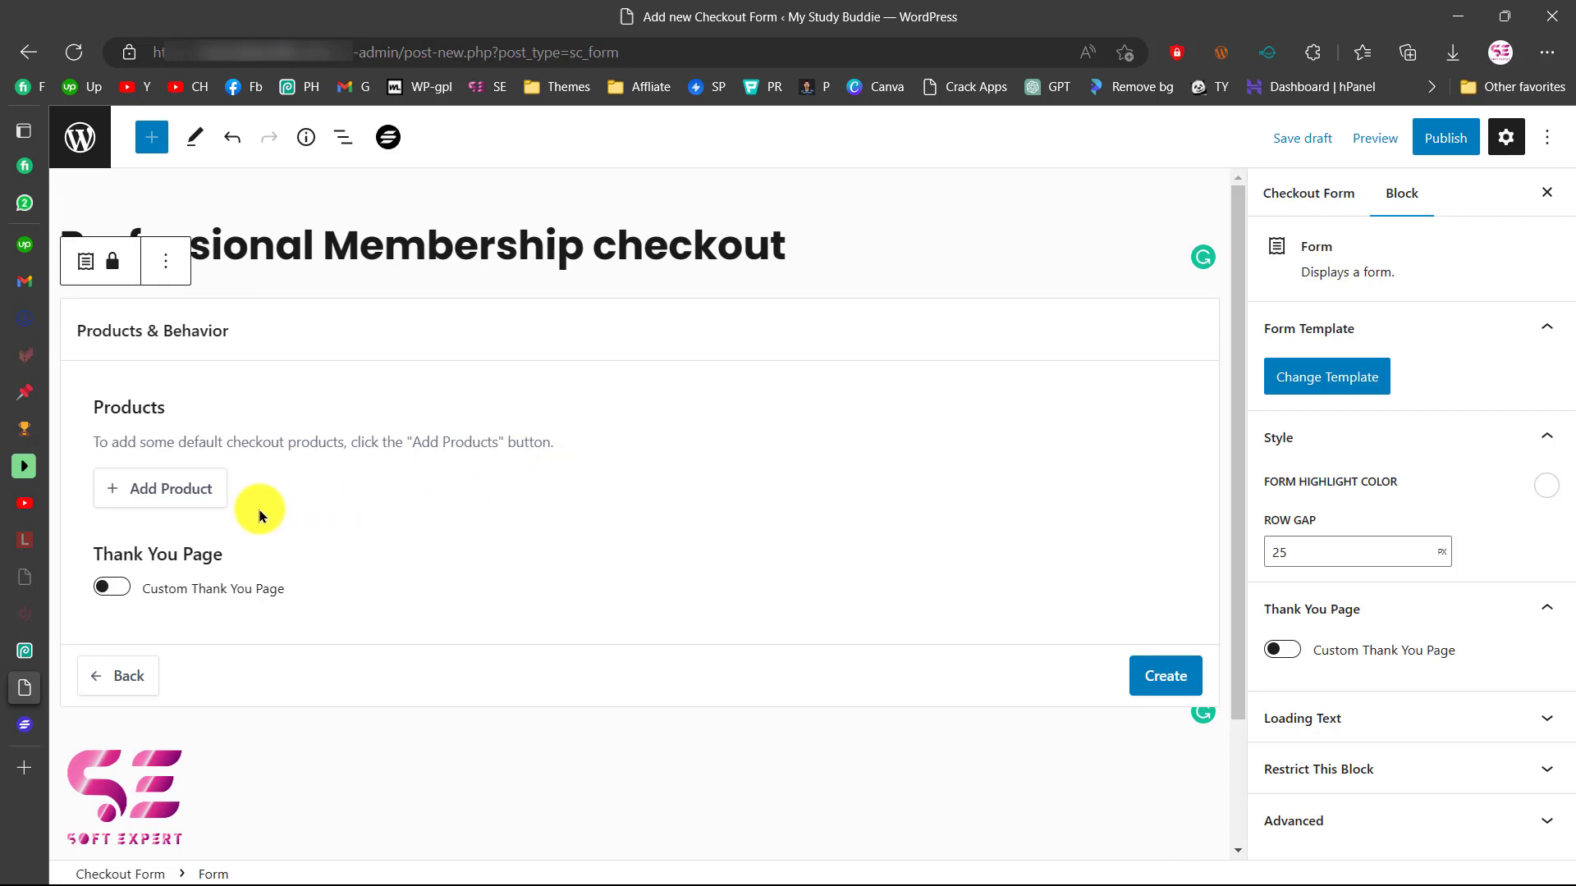
pyautogui.click(174, 490)
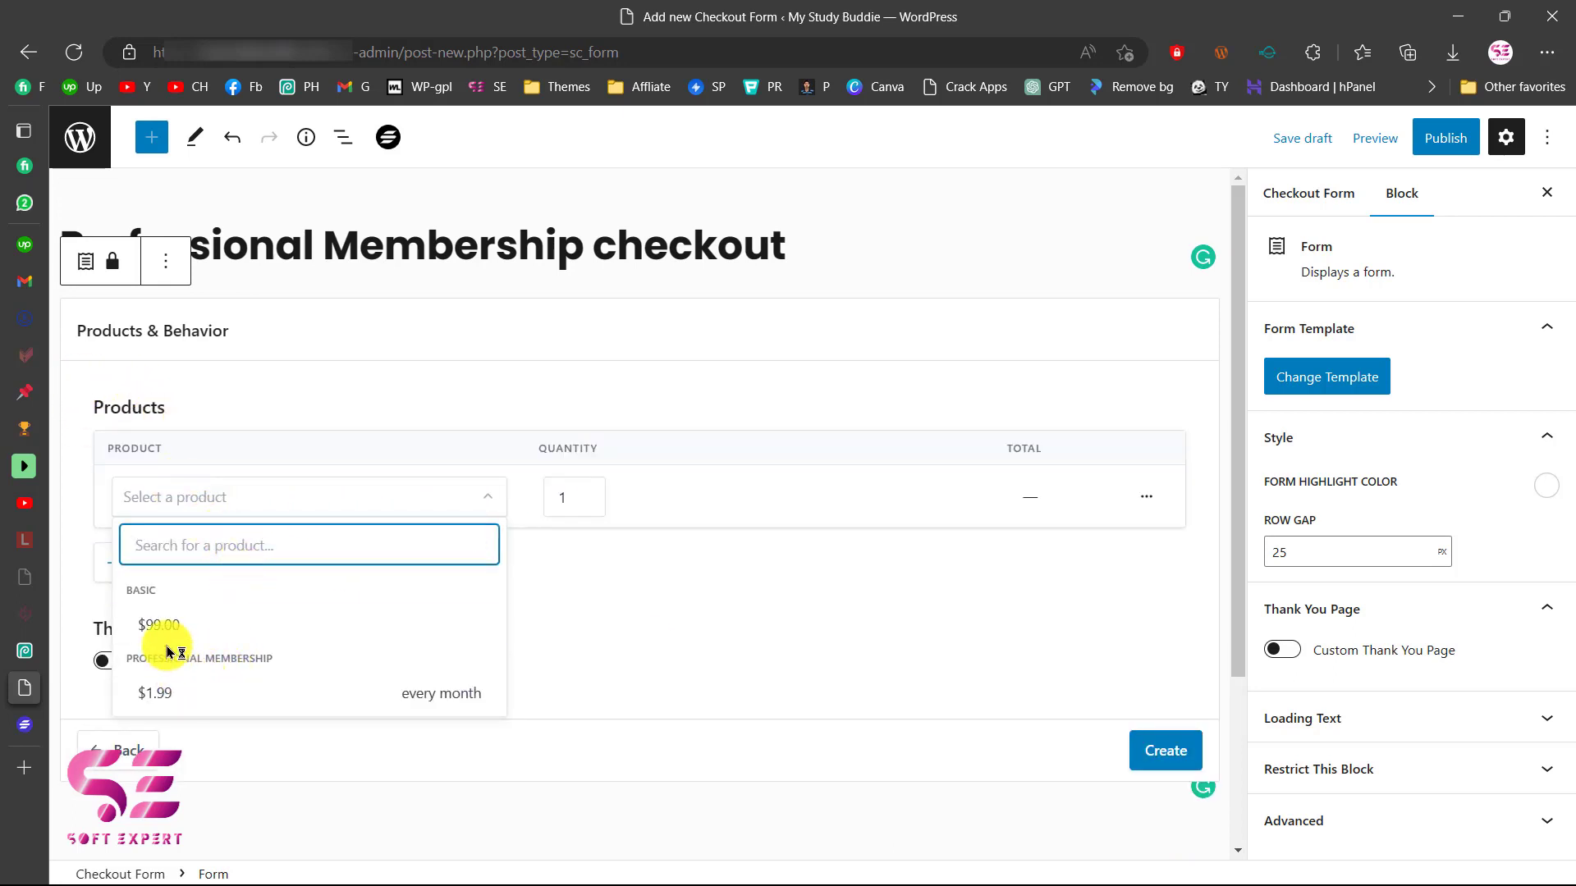
pyautogui.click(149, 697)
pyautogui.scroll(-1, 219, 679)
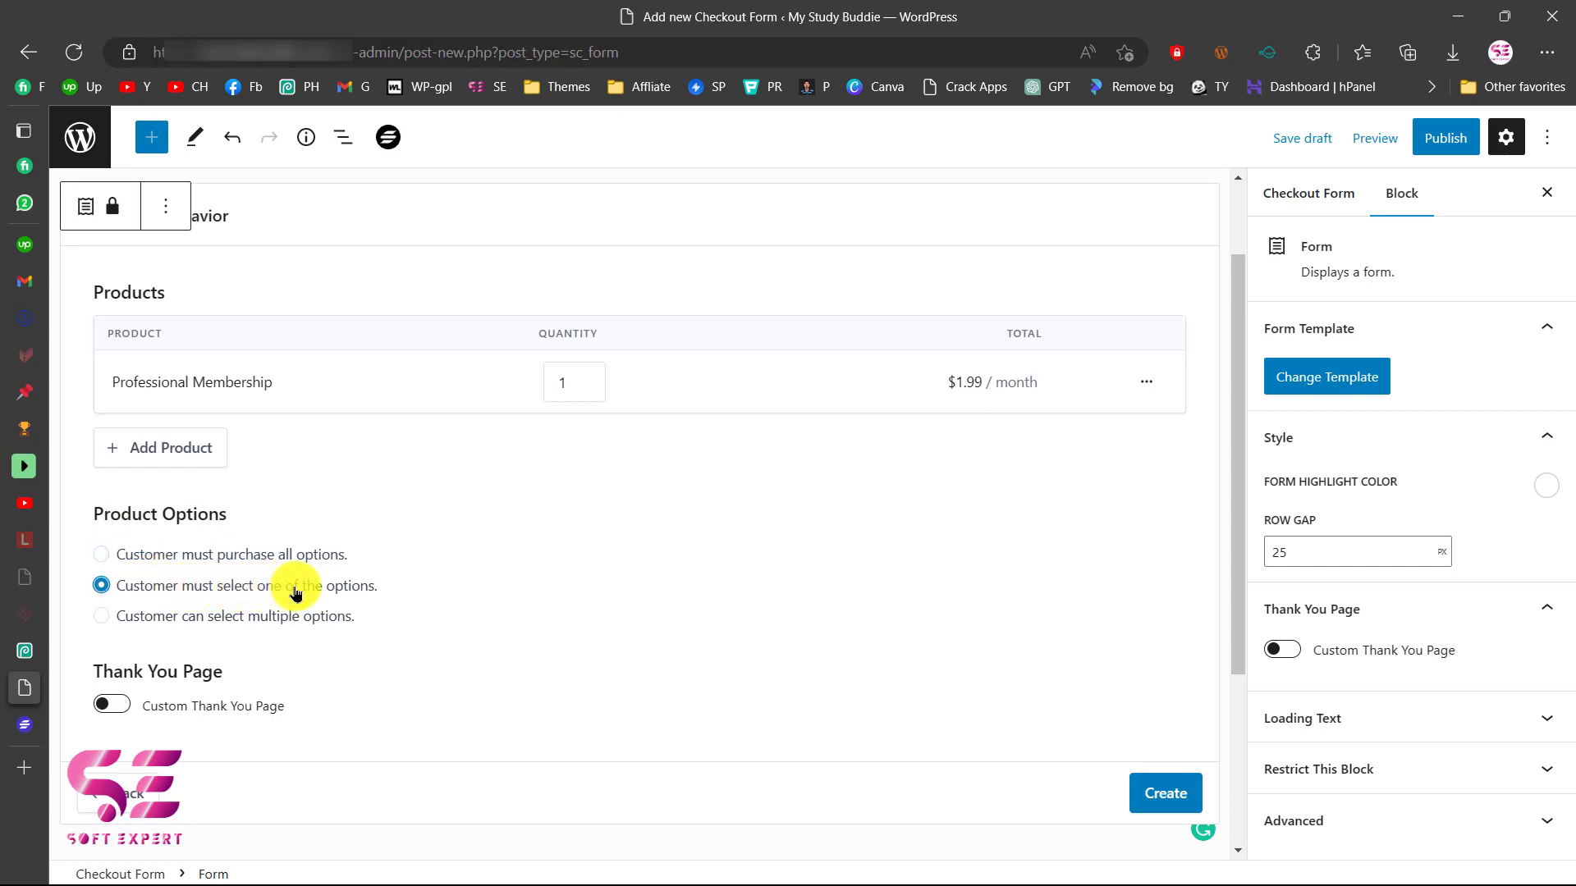
pyautogui.scroll(-1, 318, 646)
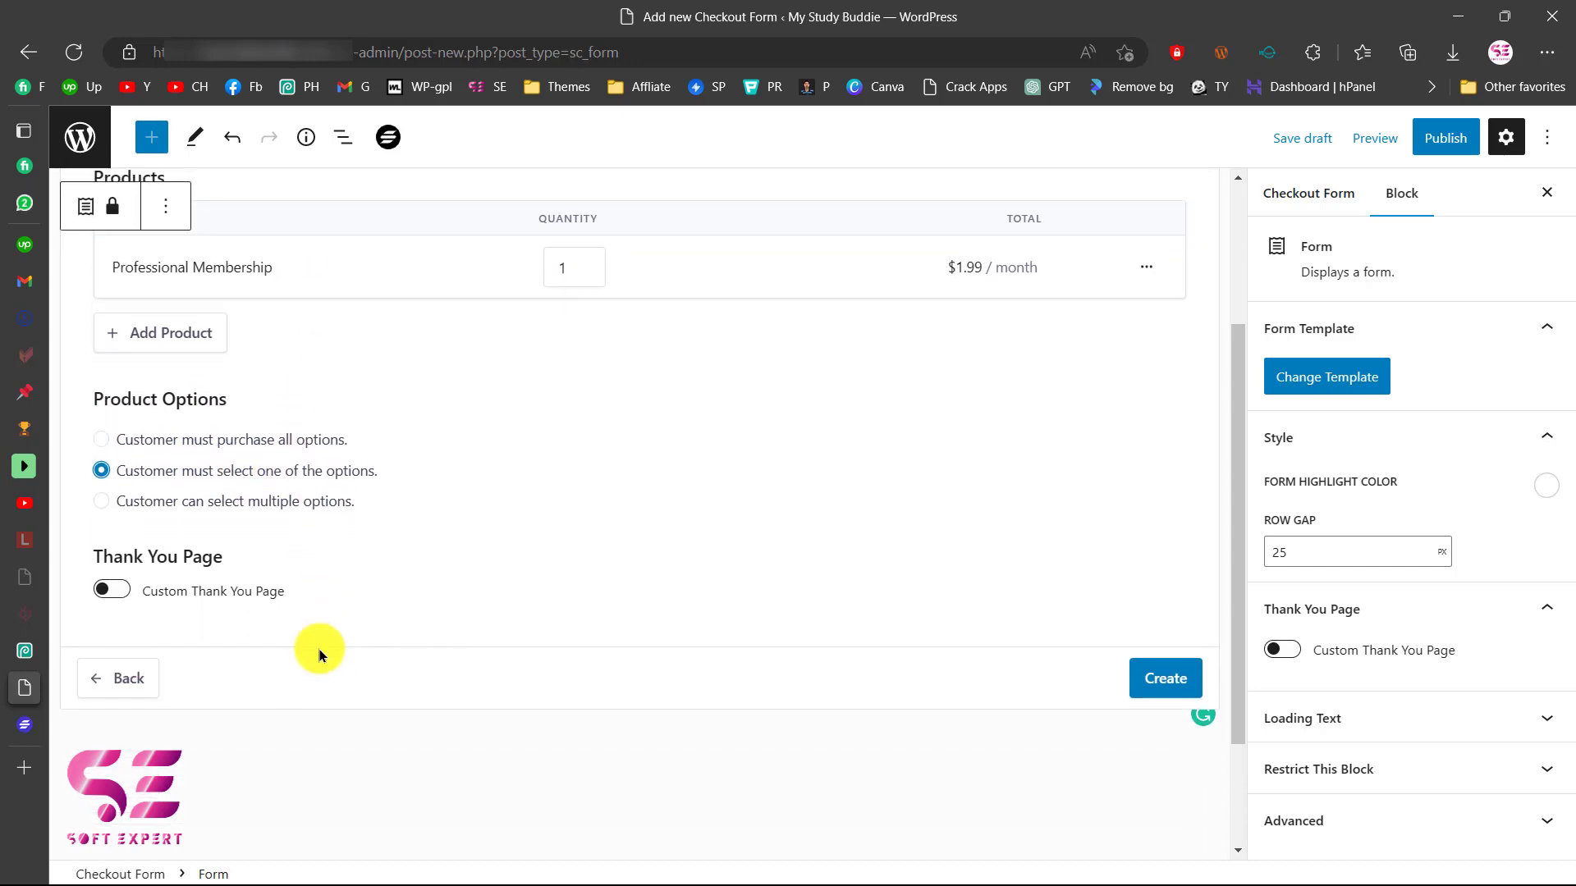
pyautogui.click(115, 590)
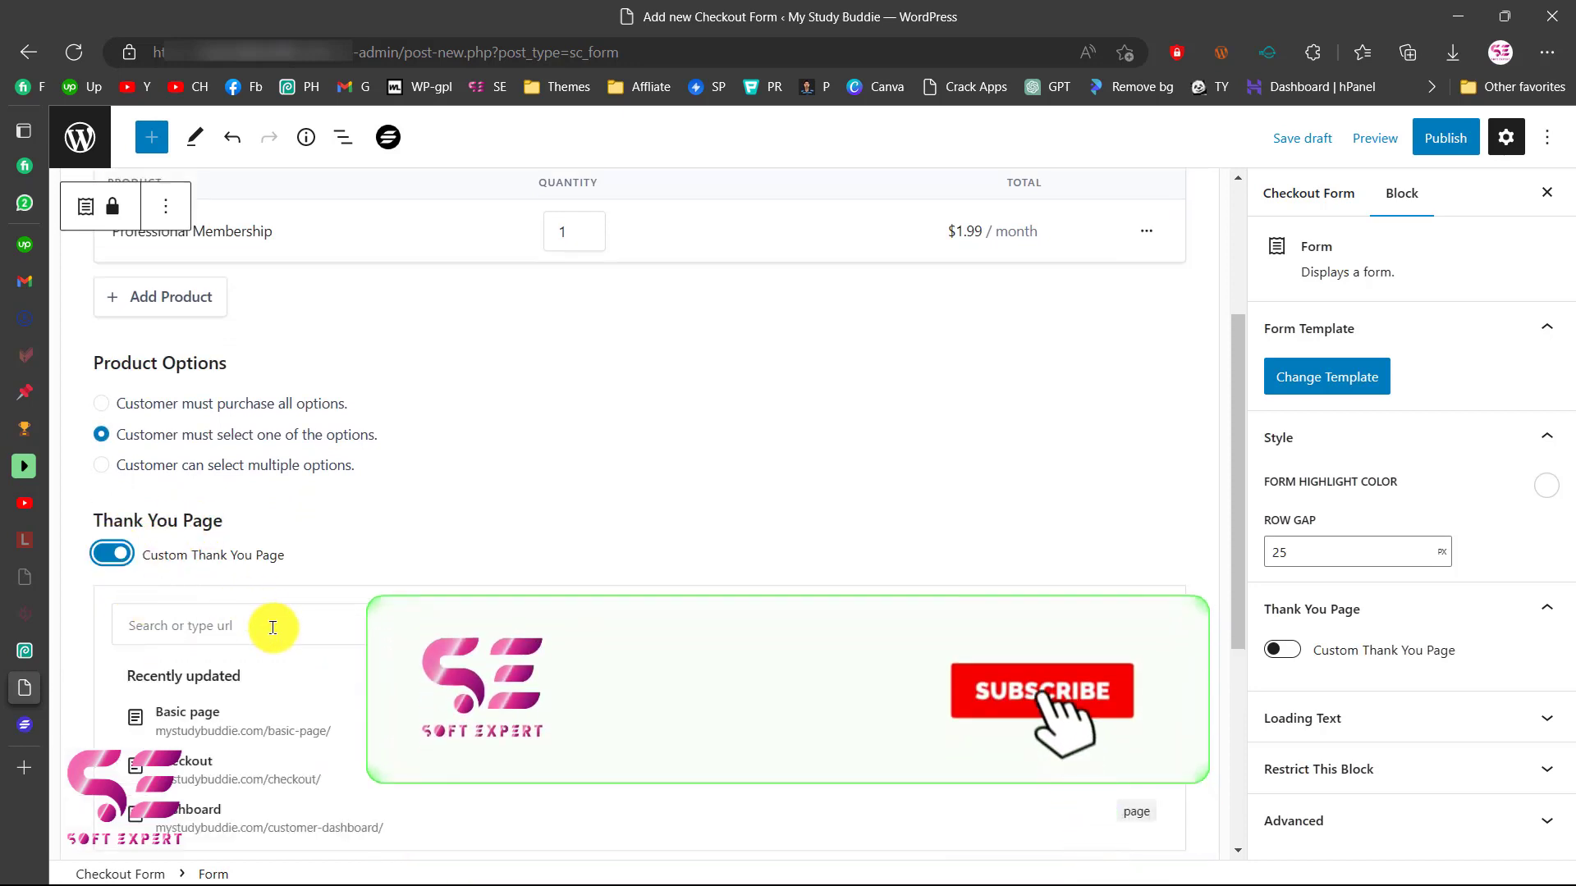
pyautogui.click(111, 559)
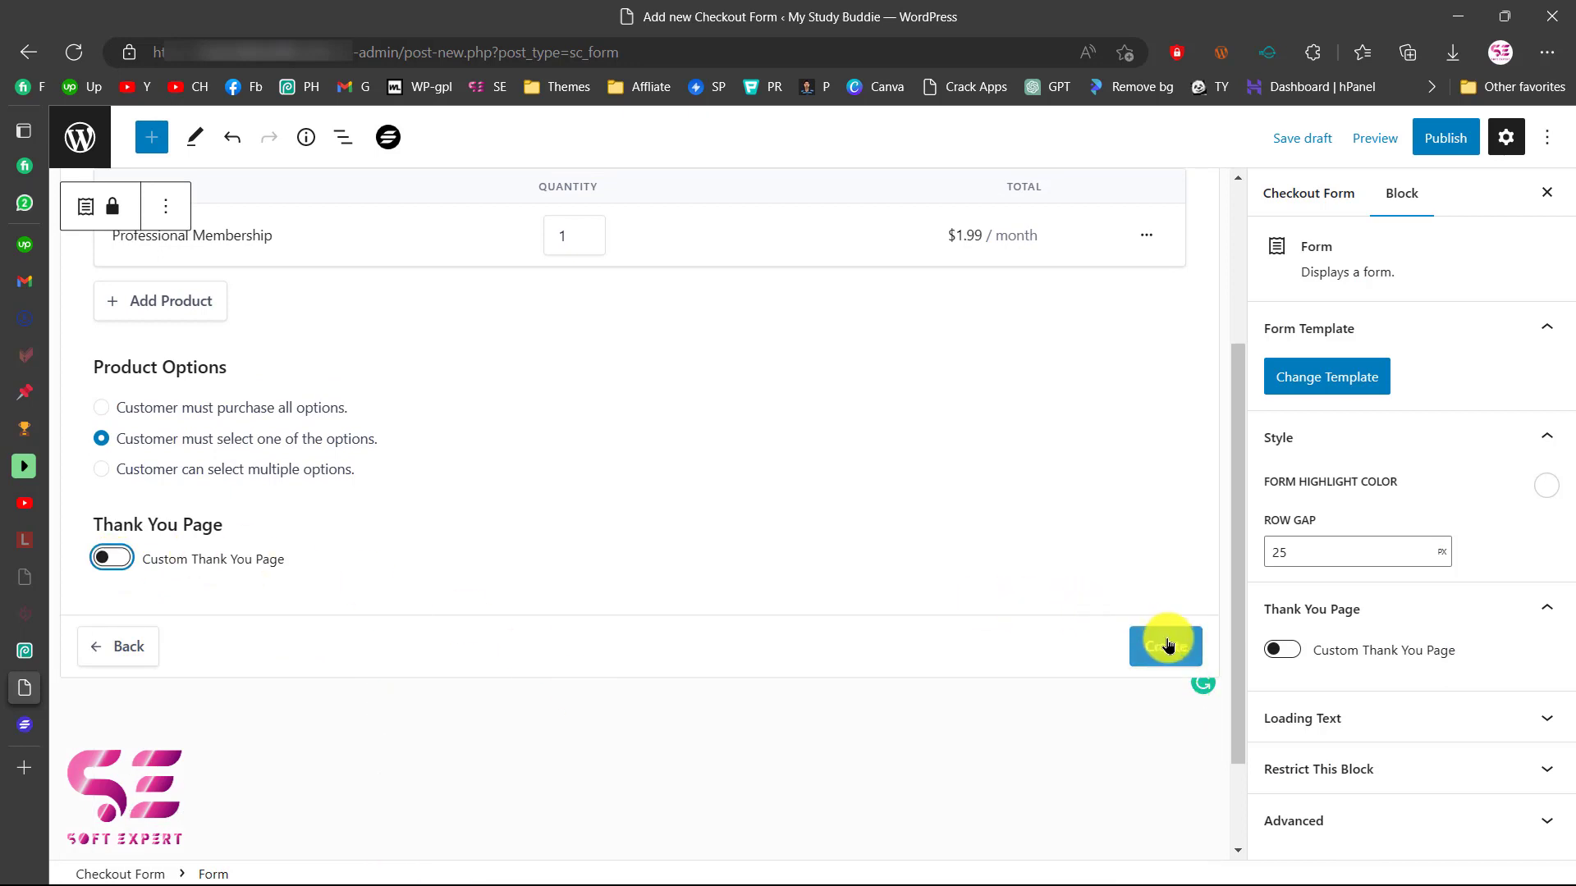
pyautogui.click(1168, 646)
# Publish the Professional Membership checkout form and return to the Checkout Forms list
pyautogui.scroll(-1, 616, 461)
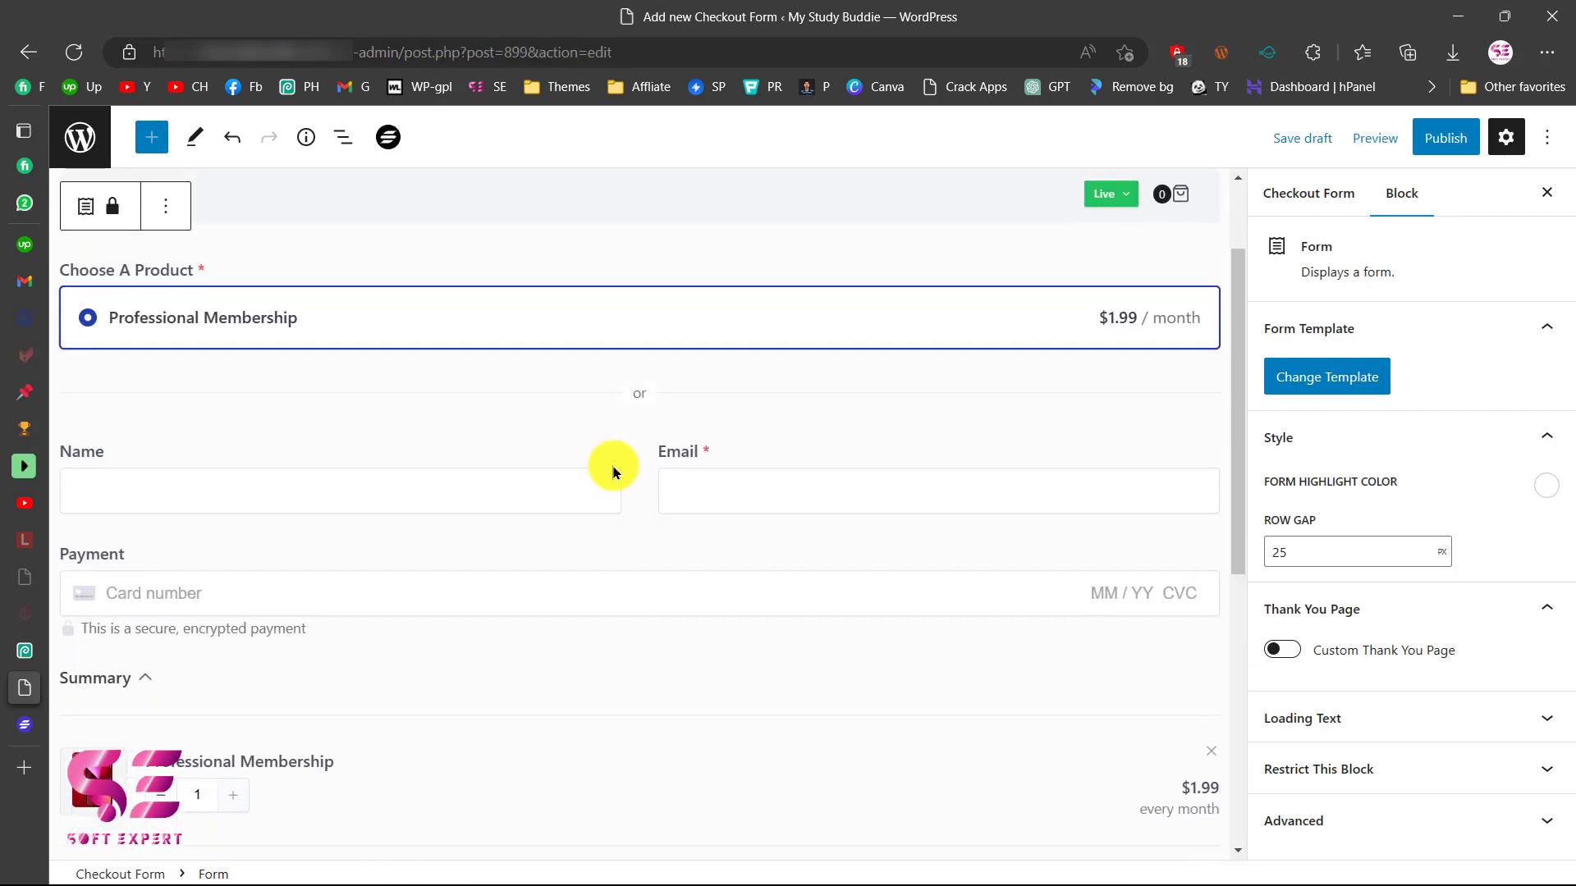
pyautogui.scroll(-3, 617, 547)
pyautogui.scroll(5, 617, 547)
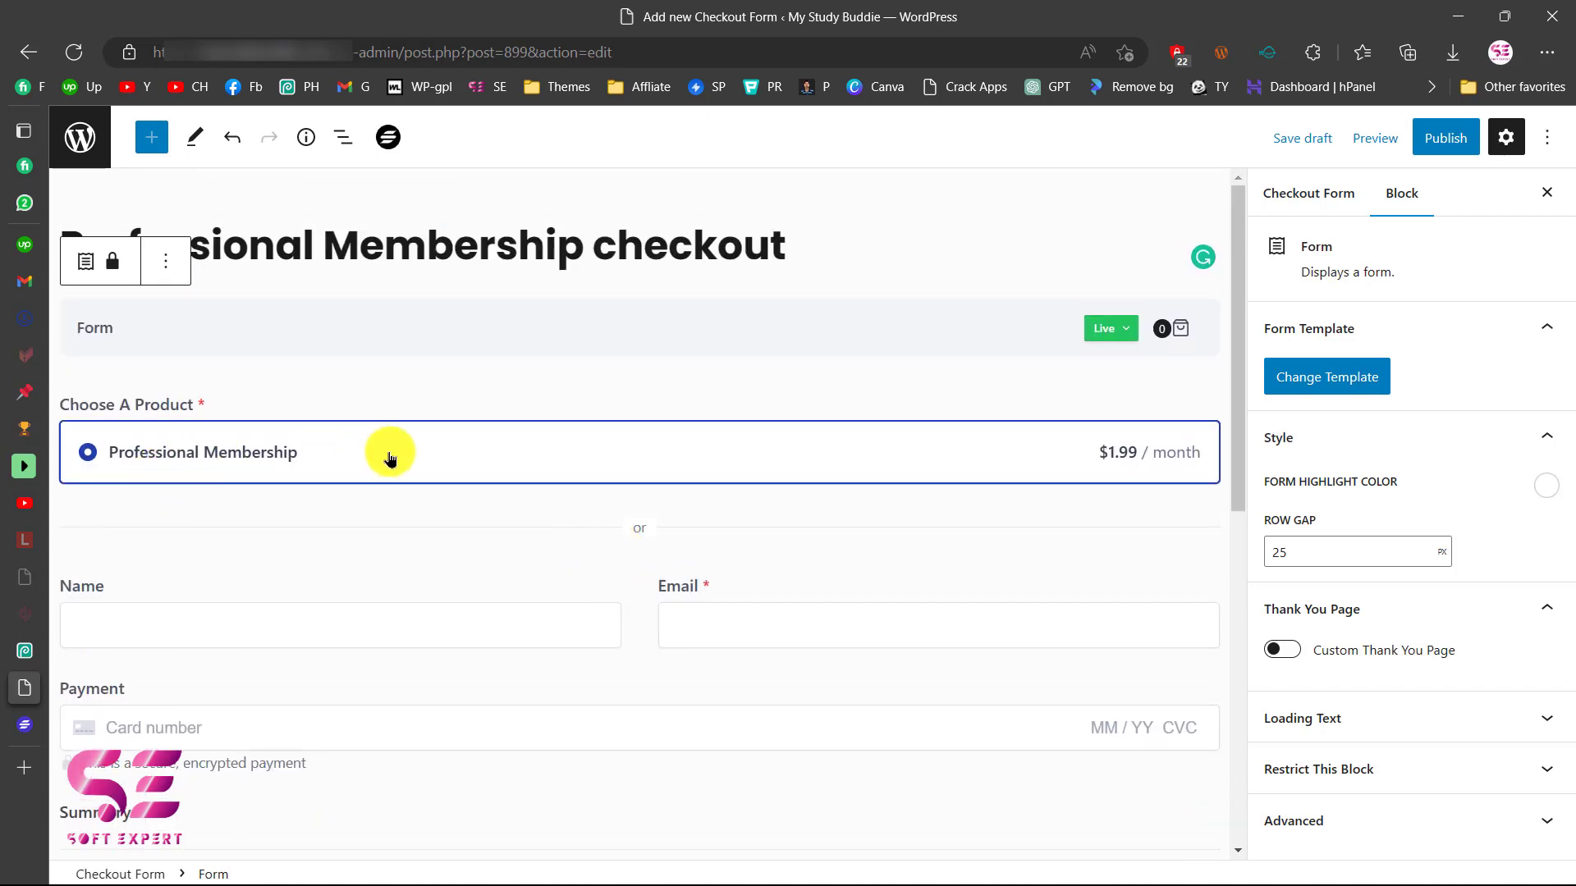
pyautogui.scroll(-2, 386, 451)
pyautogui.scroll(-2, 698, 472)
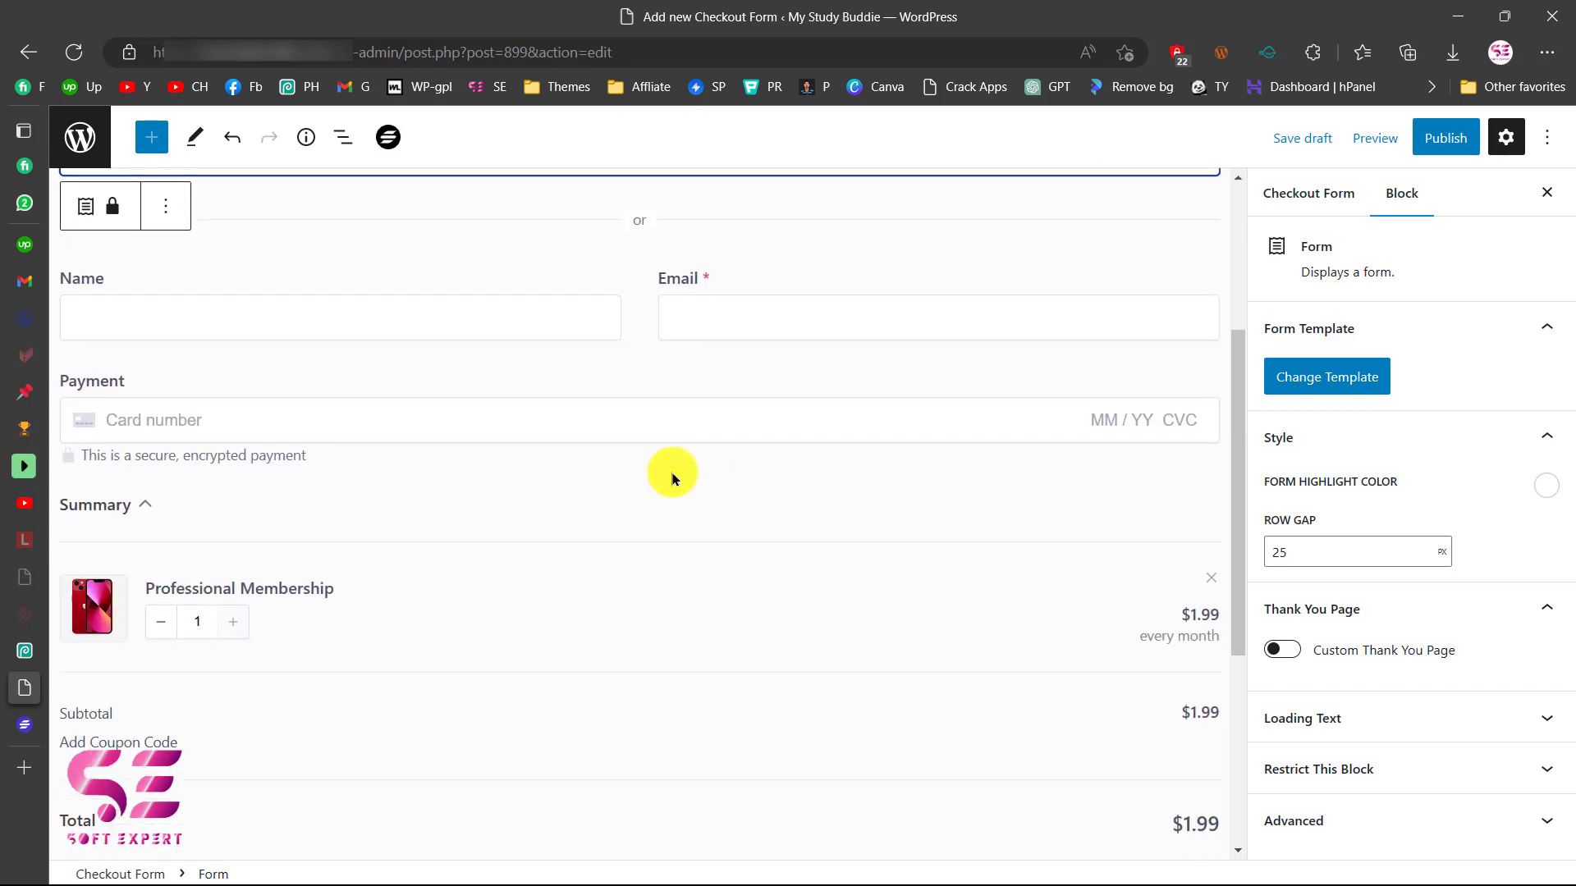
pyautogui.scroll(1, 115, 505)
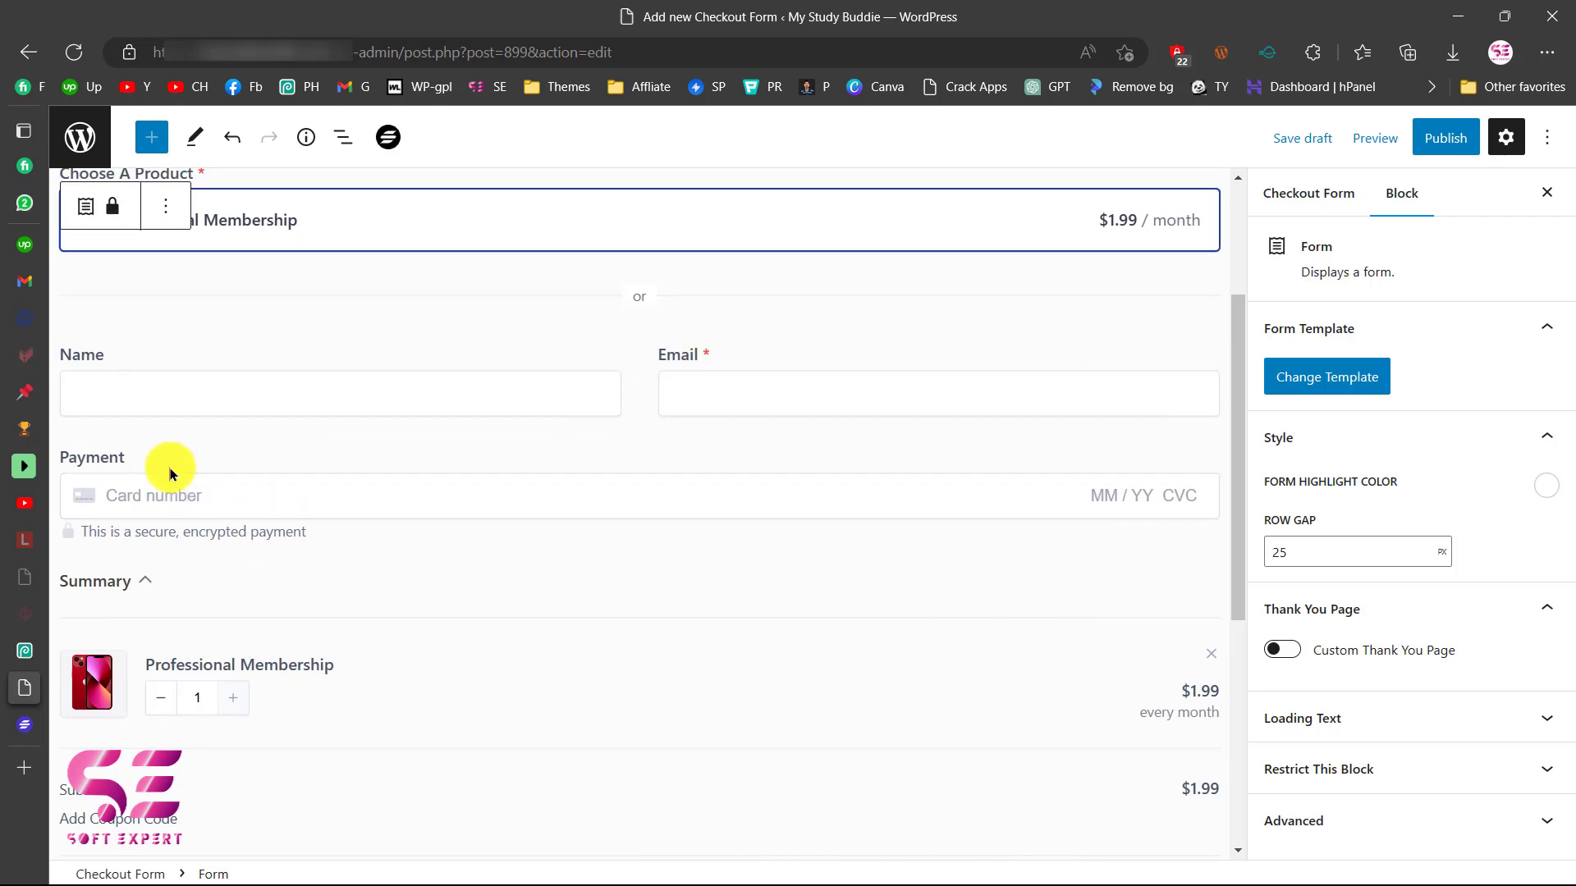
pyautogui.scroll(-4, 246, 467)
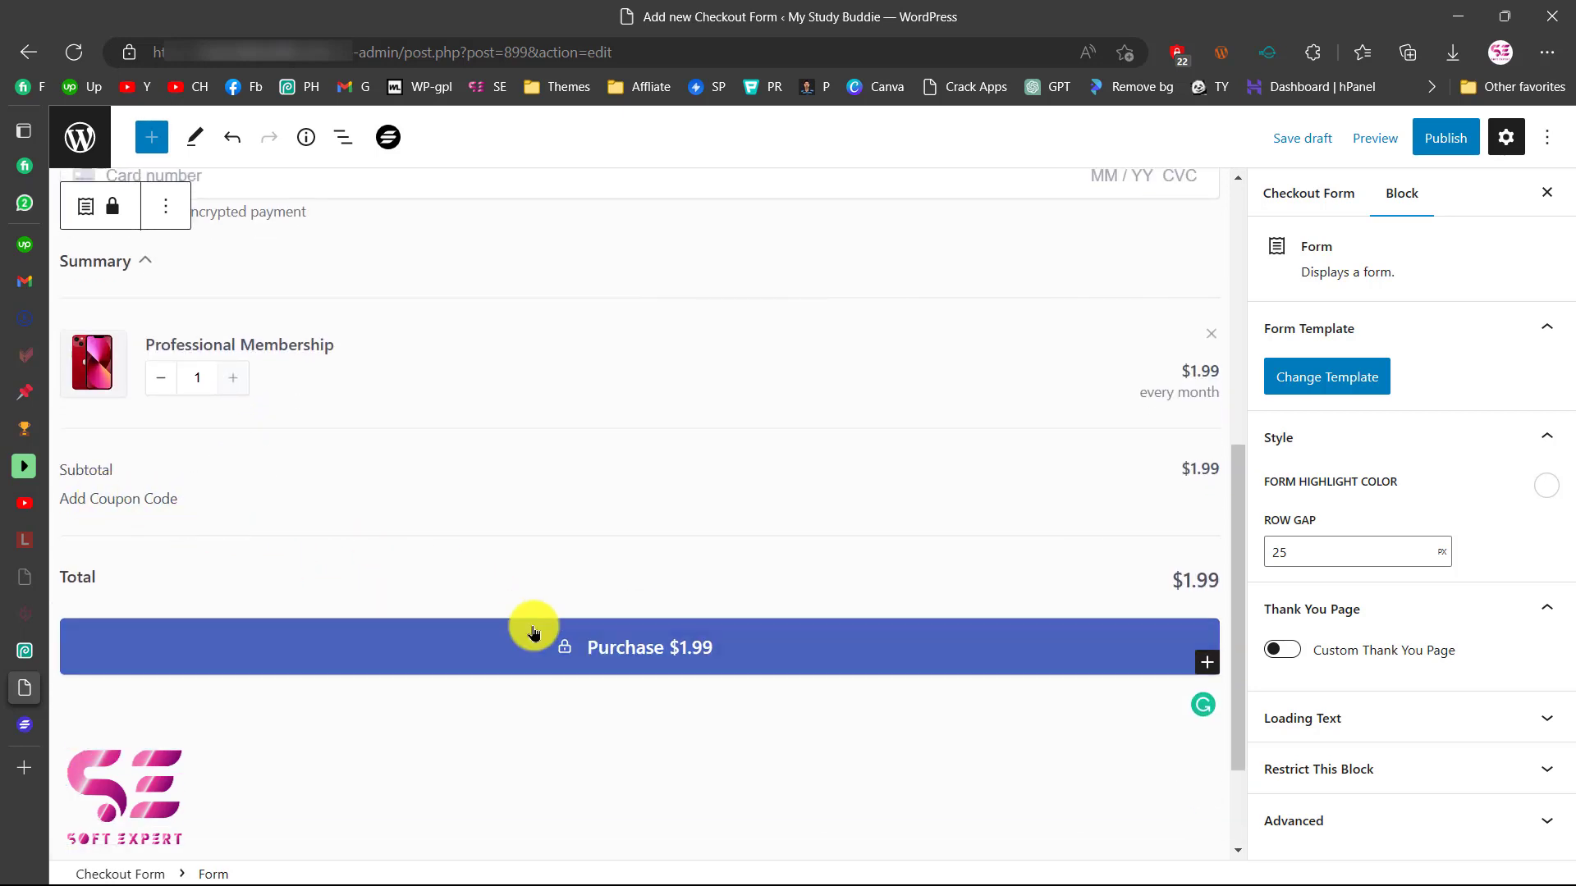
pyautogui.scroll(4, 747, 649)
pyautogui.scroll(2, 746, 648)
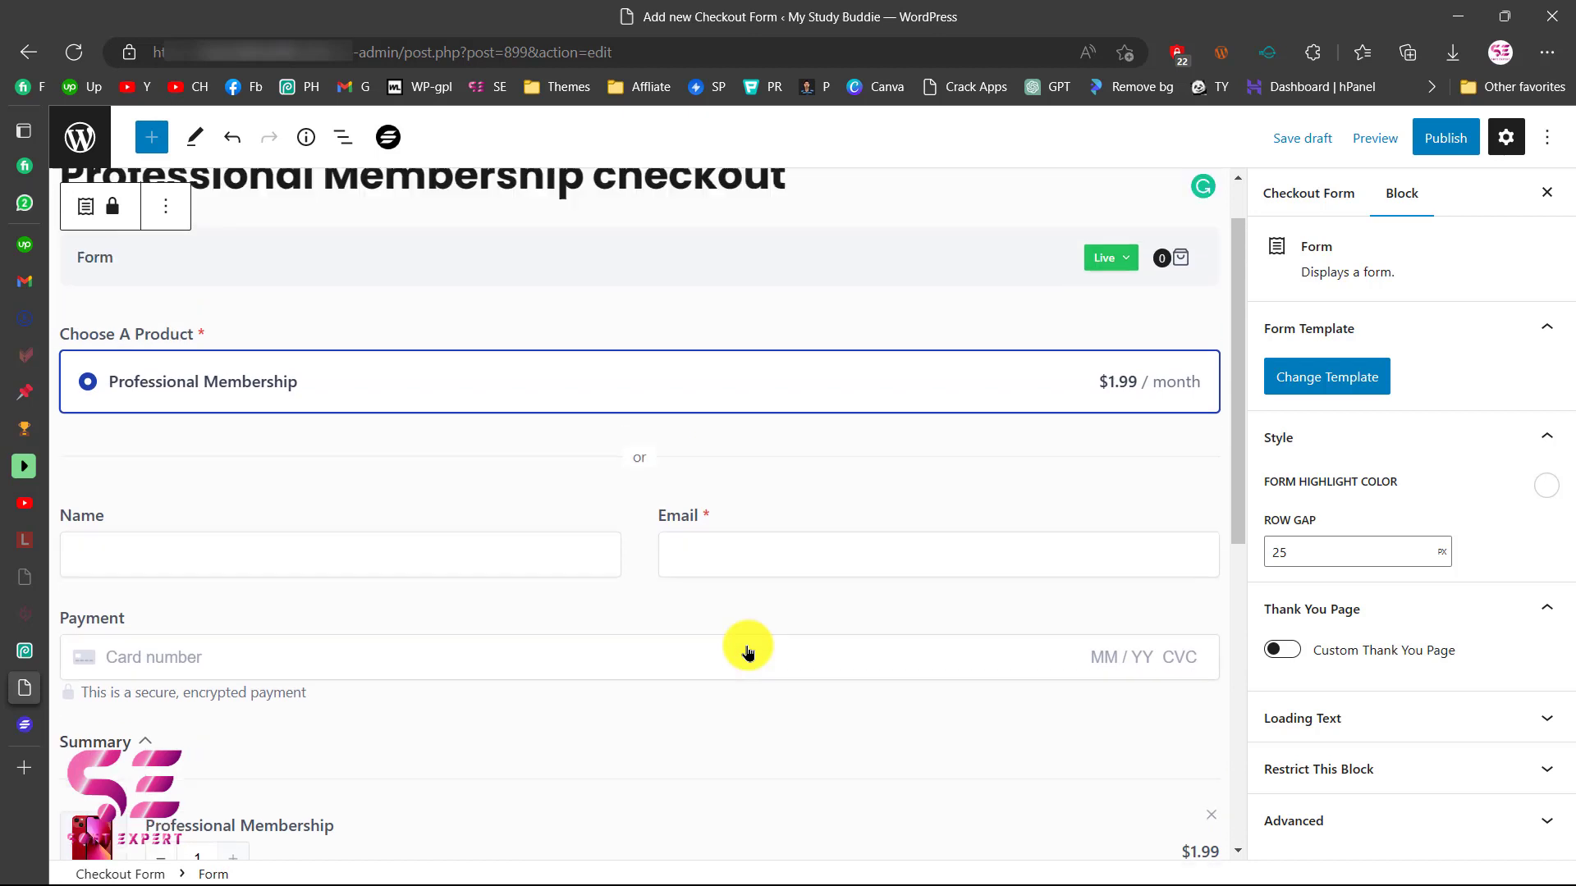
pyautogui.click(1442, 139)
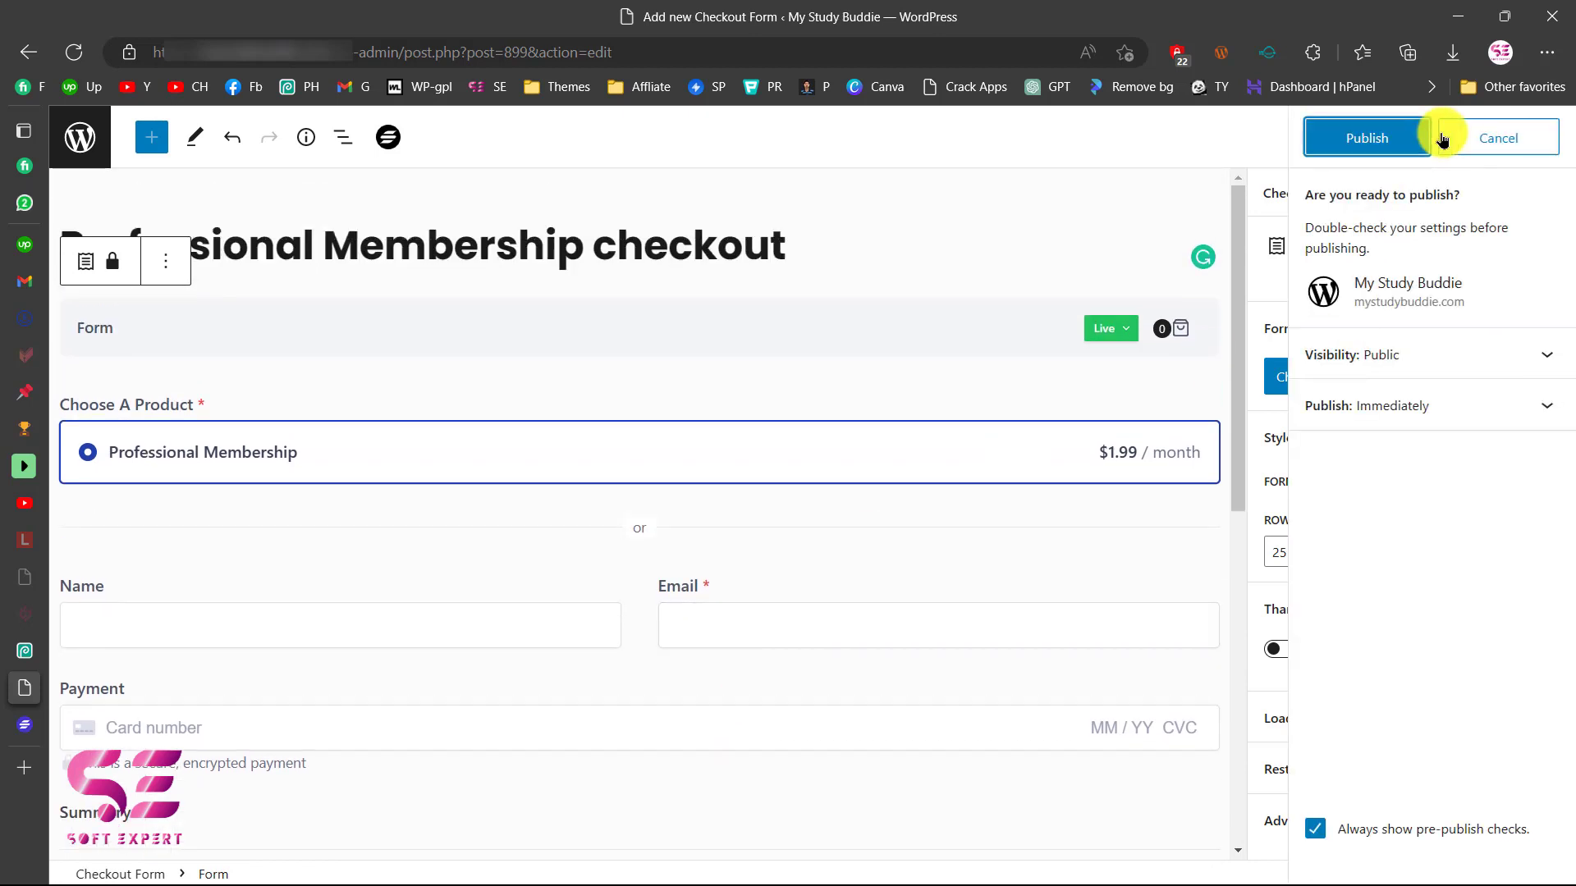
pyautogui.click(1384, 141)
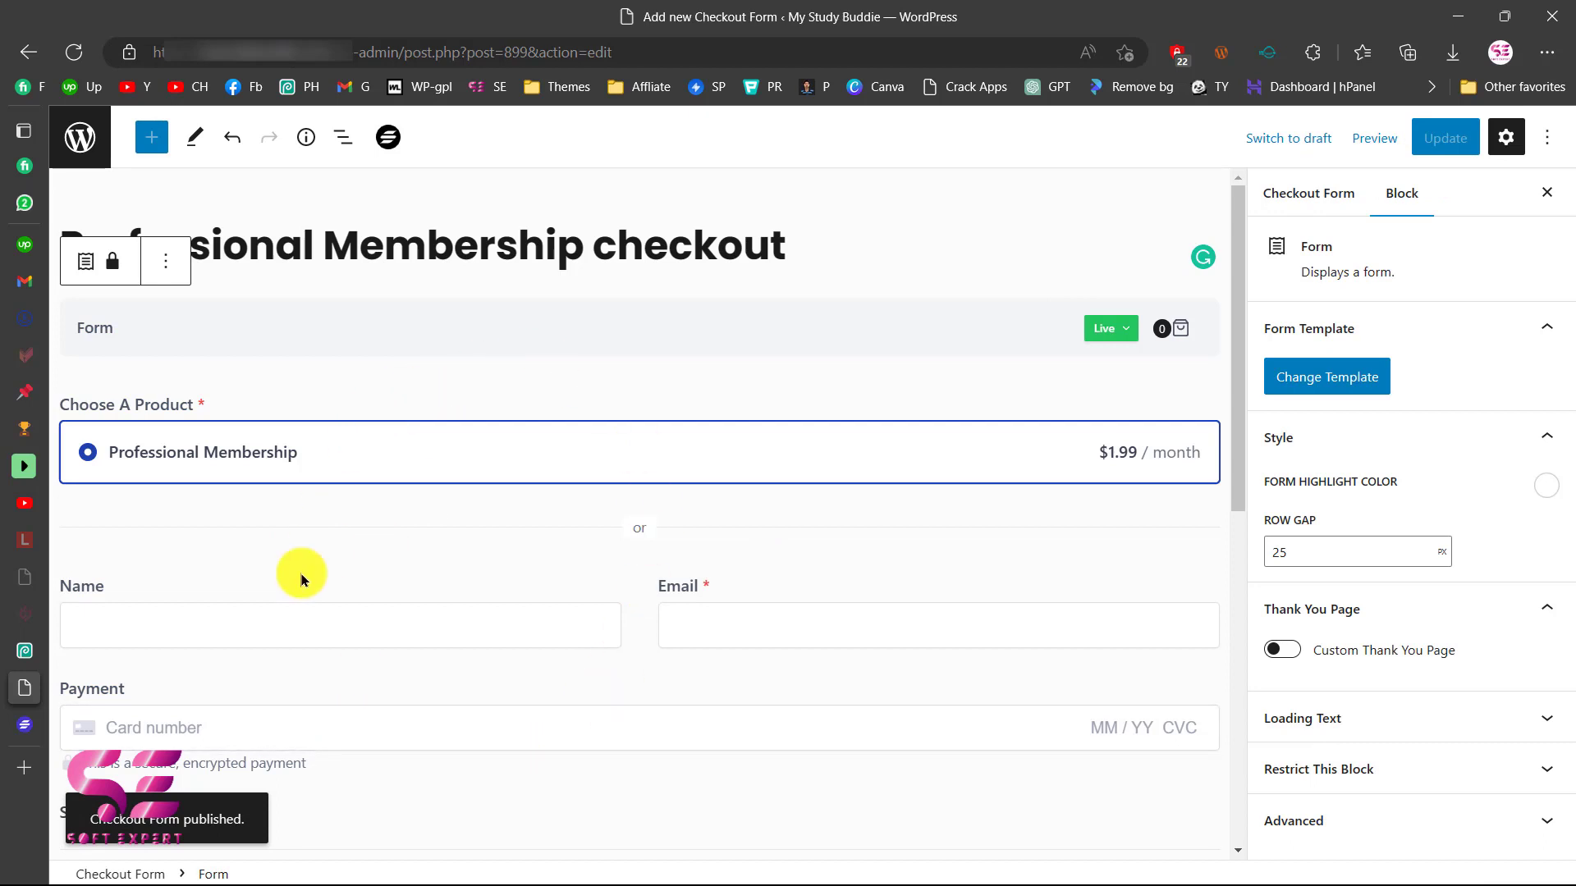
pyautogui.click(82, 140)
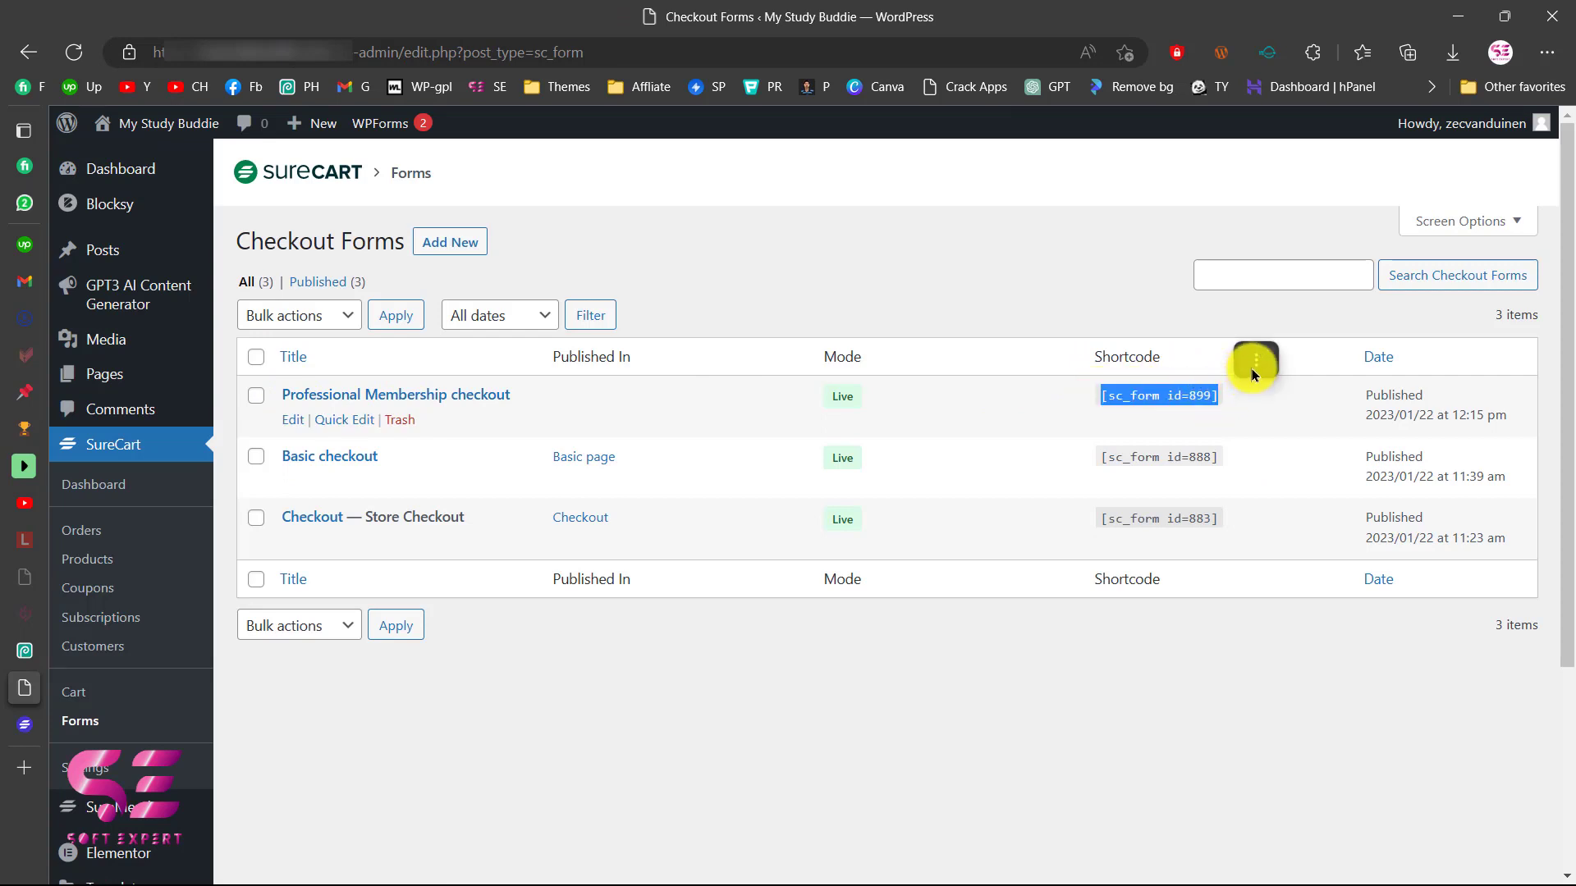
# Create a new page titled 'Professional Membership checkout'
pyautogui.moveTo(141, 369)
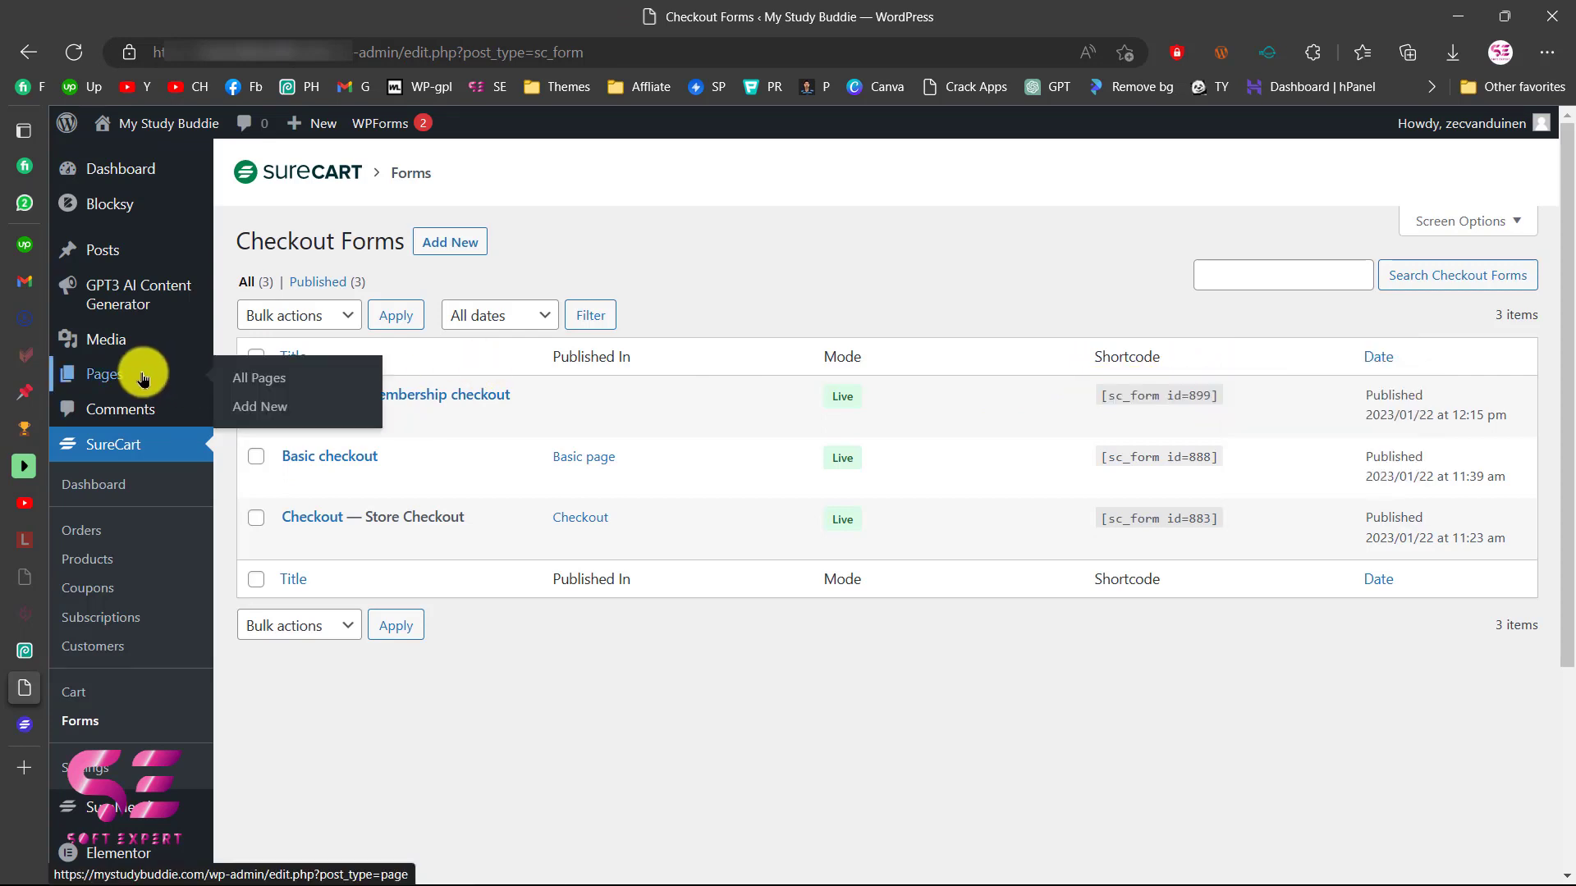
pyautogui.click(247, 408)
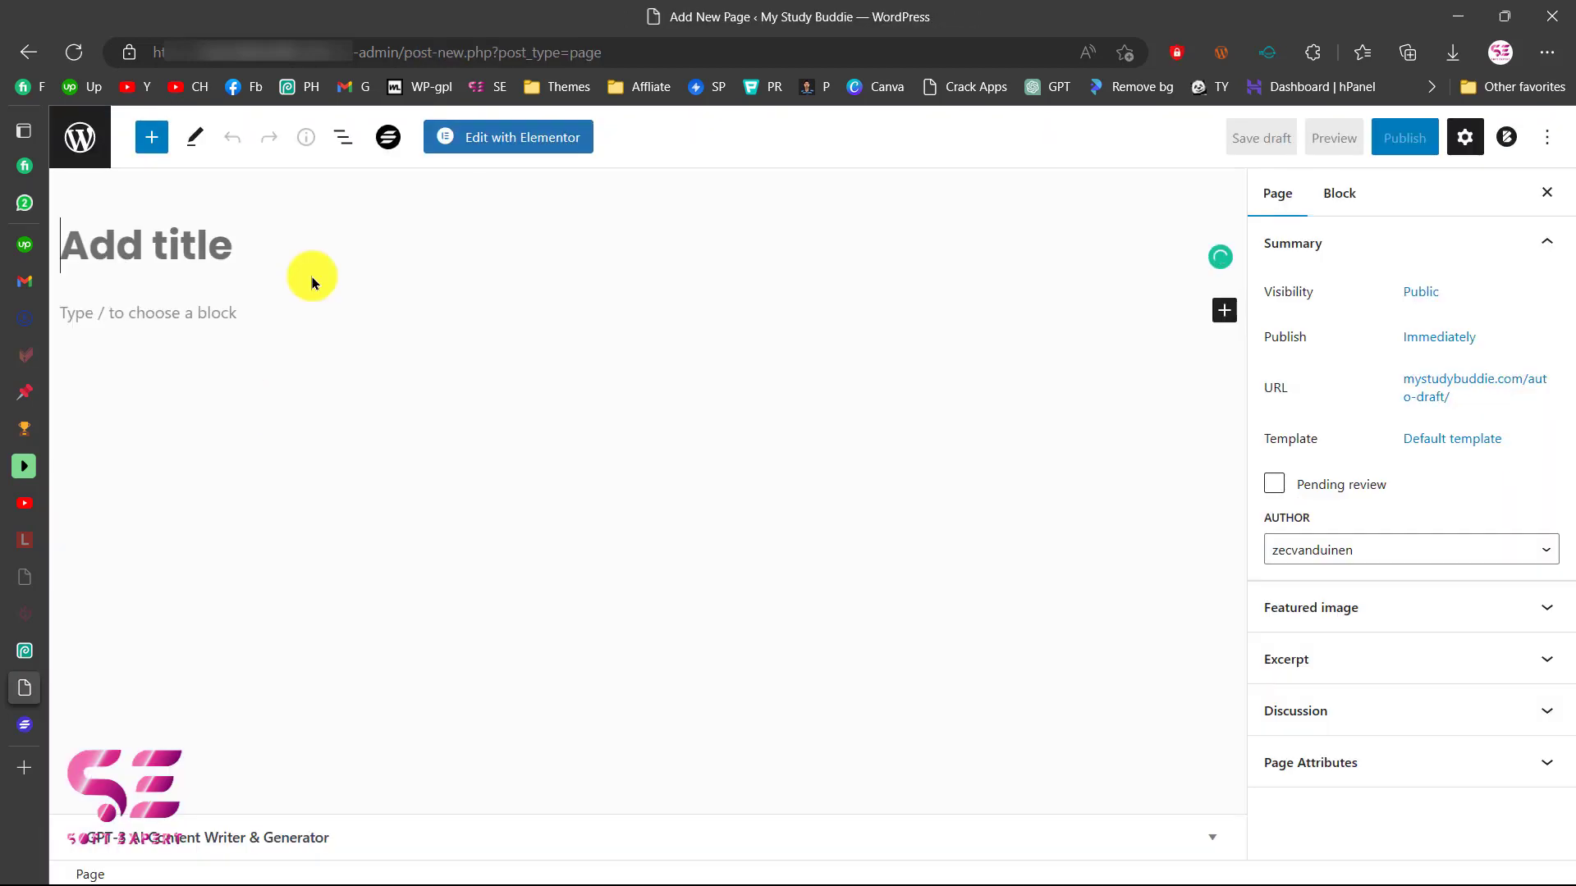
pyautogui.write('c')
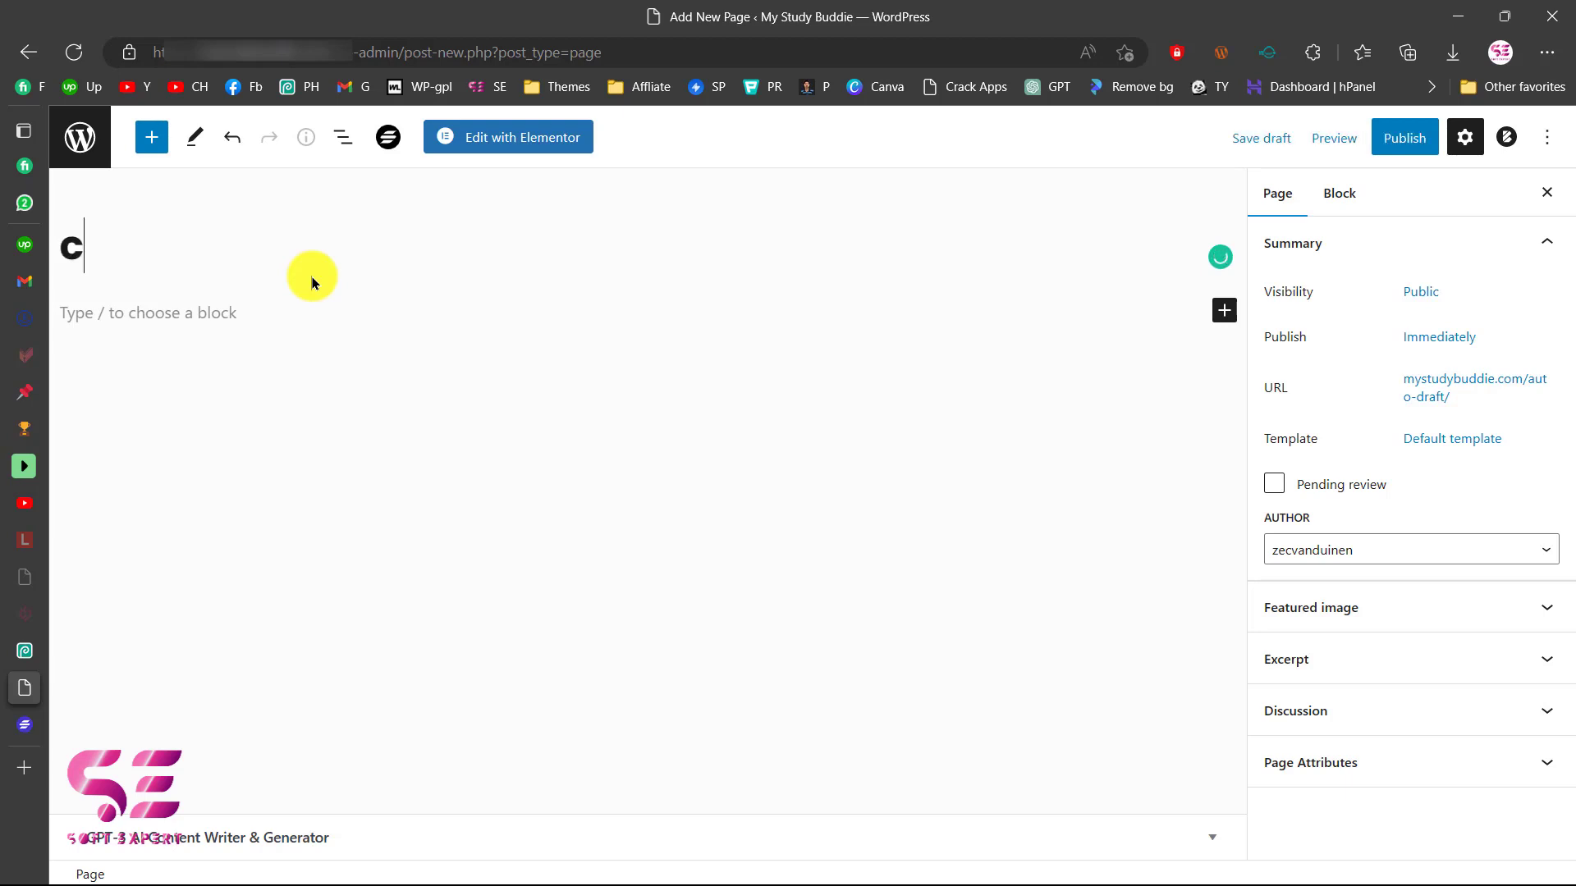
pyautogui.press('BackSpace')
pyautogui.write('[sc_form id=899]')
pyautogui.hotkey('ctrl', 'a')
pyautogui.write('Professional Membership checkout')
pyautogui.press('Return')
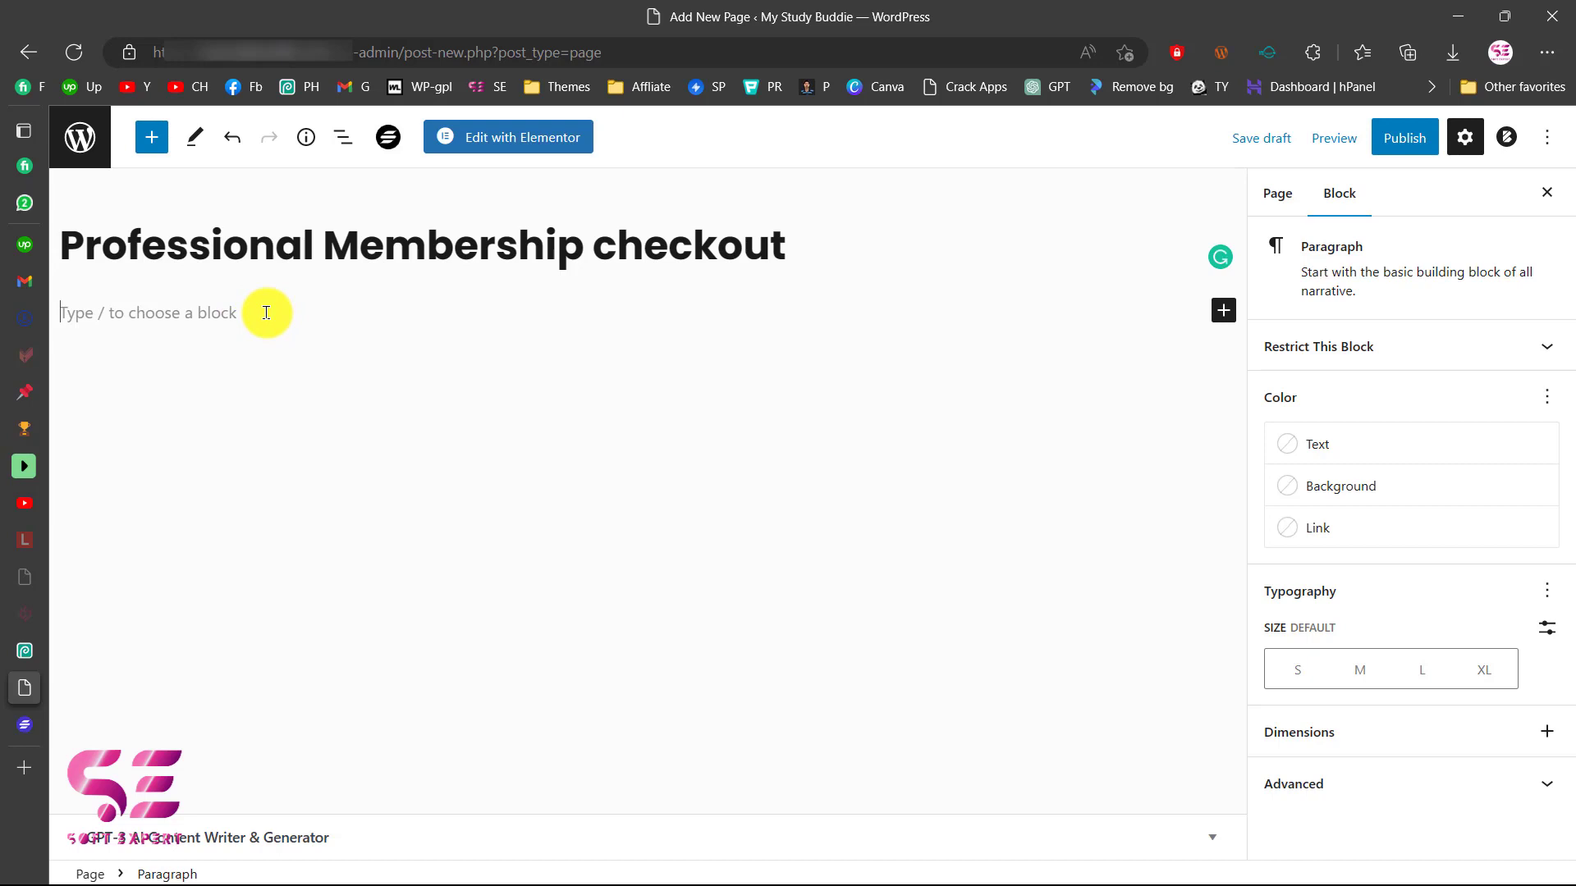
# Add a Shortcode block with [sc_form id=899], publish the page, and view it live
pyautogui.write('/')
pyautogui.click(205, 355)
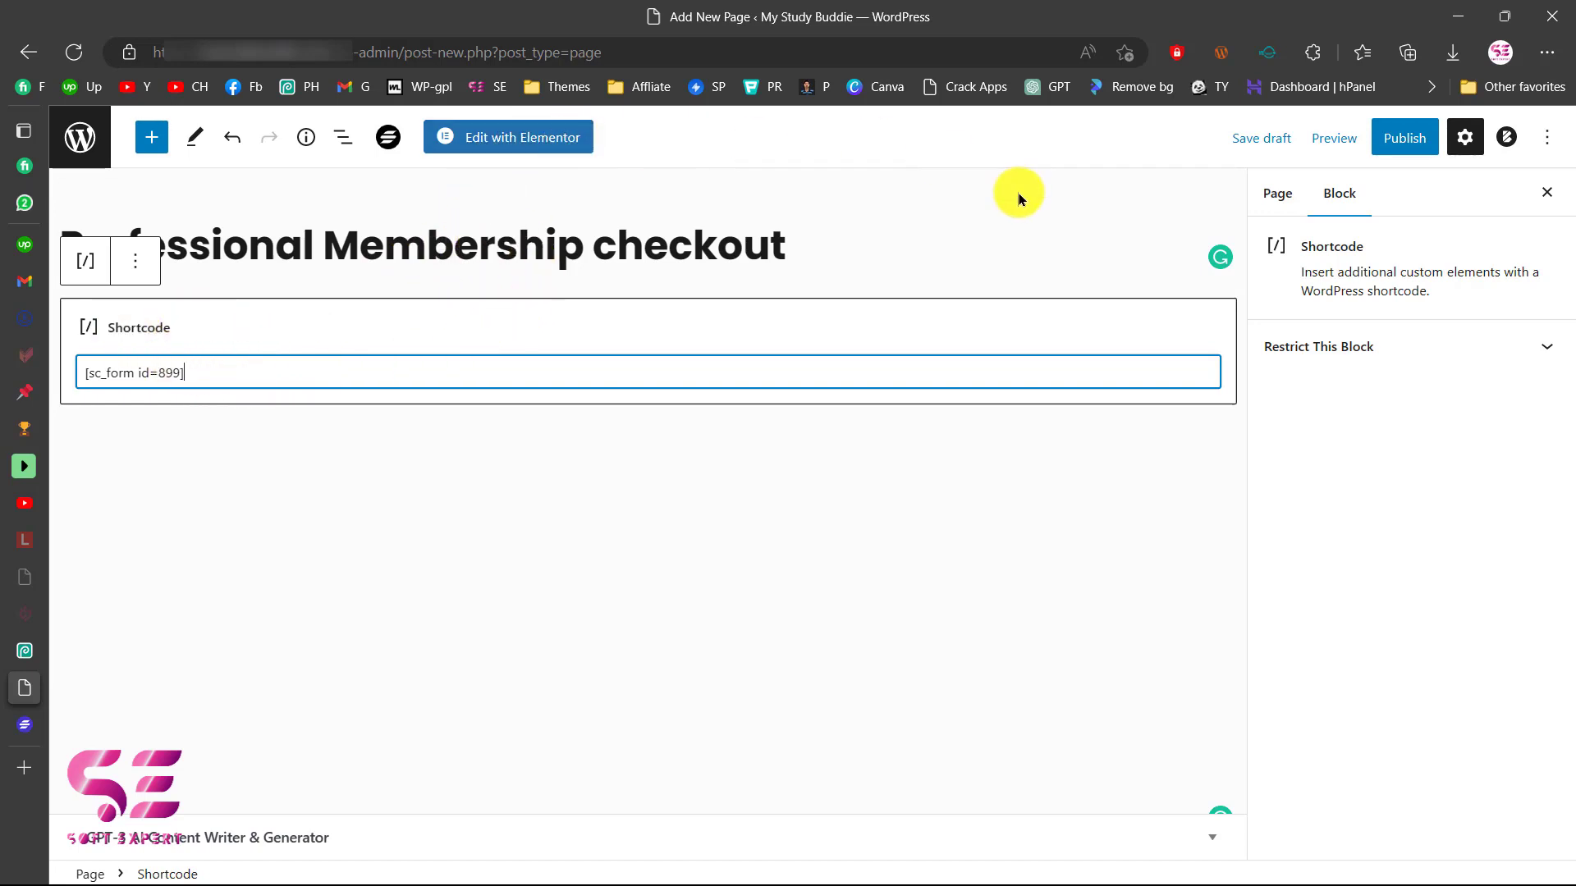
pyautogui.click(1402, 138)
pyautogui.click(1383, 142)
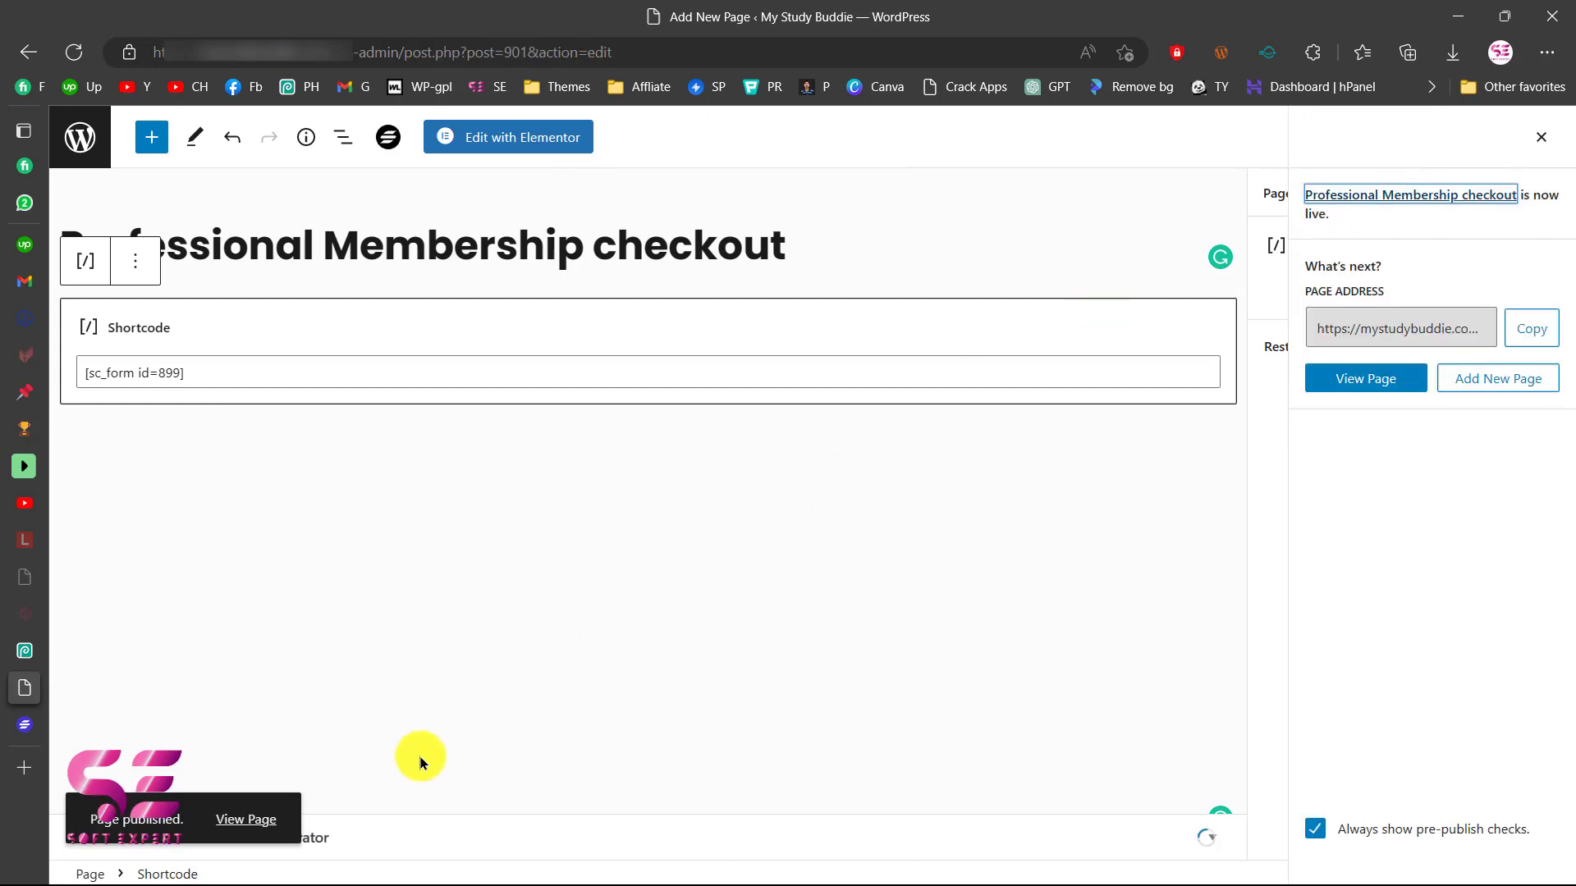
pyautogui.click(245, 819)
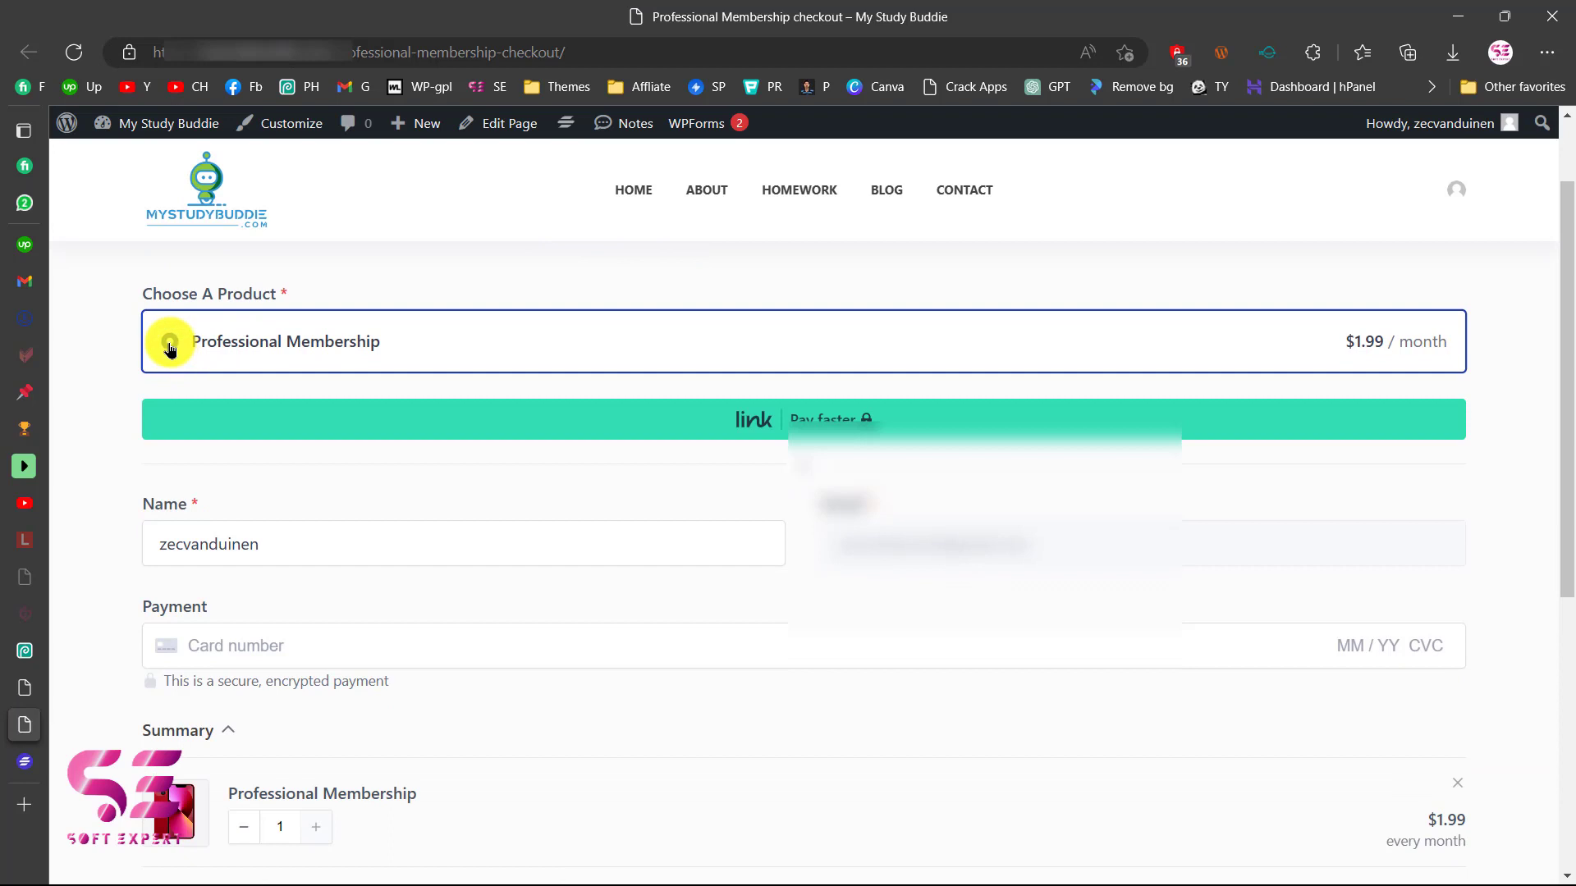
pyautogui.scroll(-1, 333, 343)
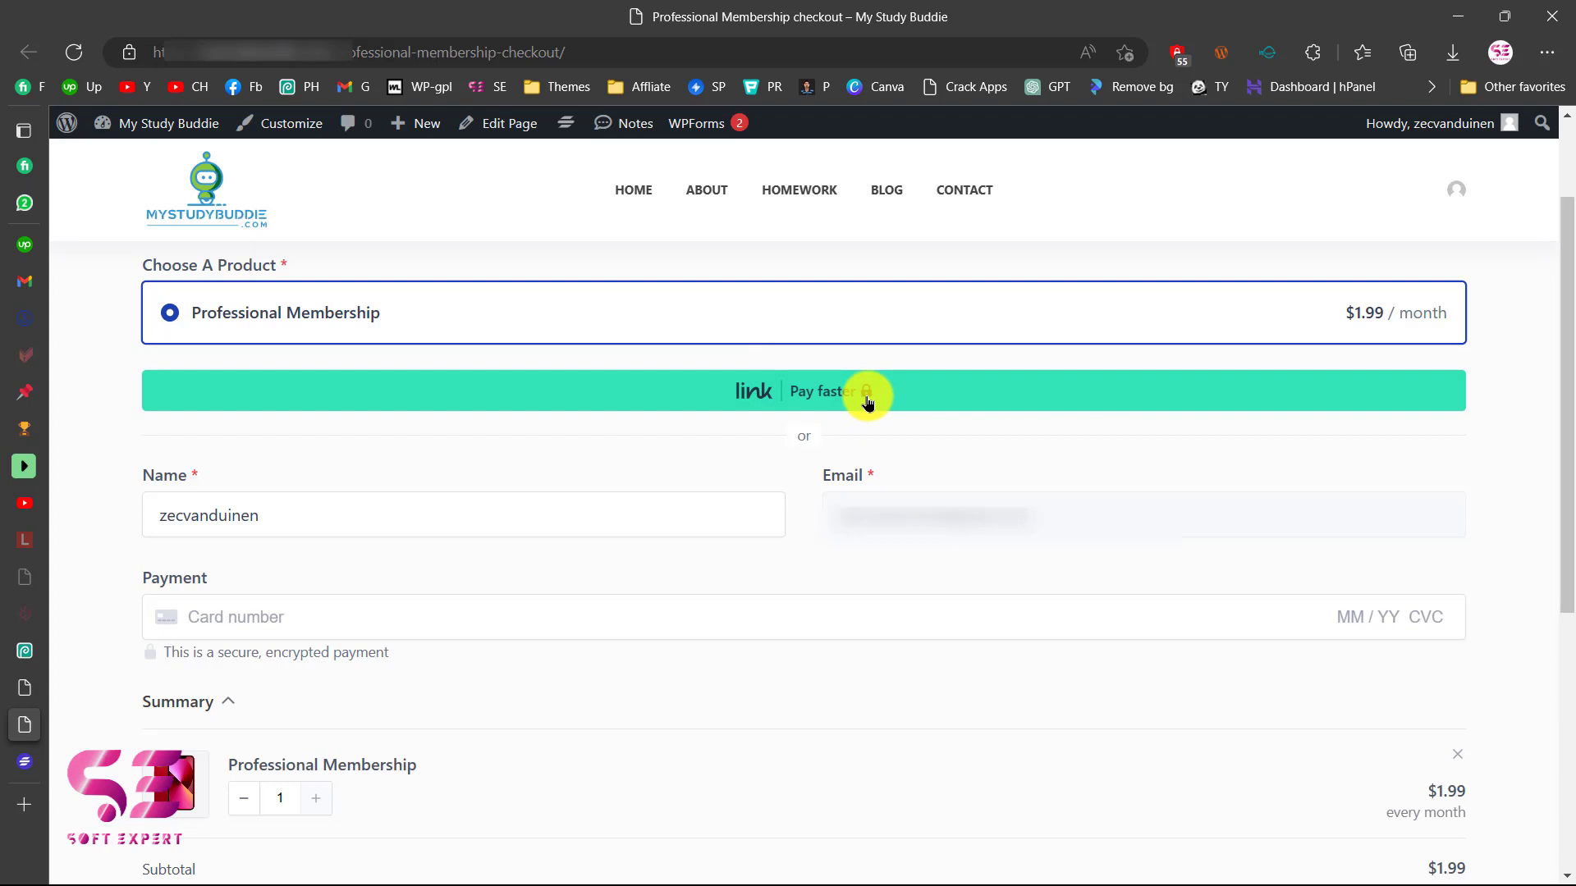
pyautogui.scroll(-1, 863, 404)
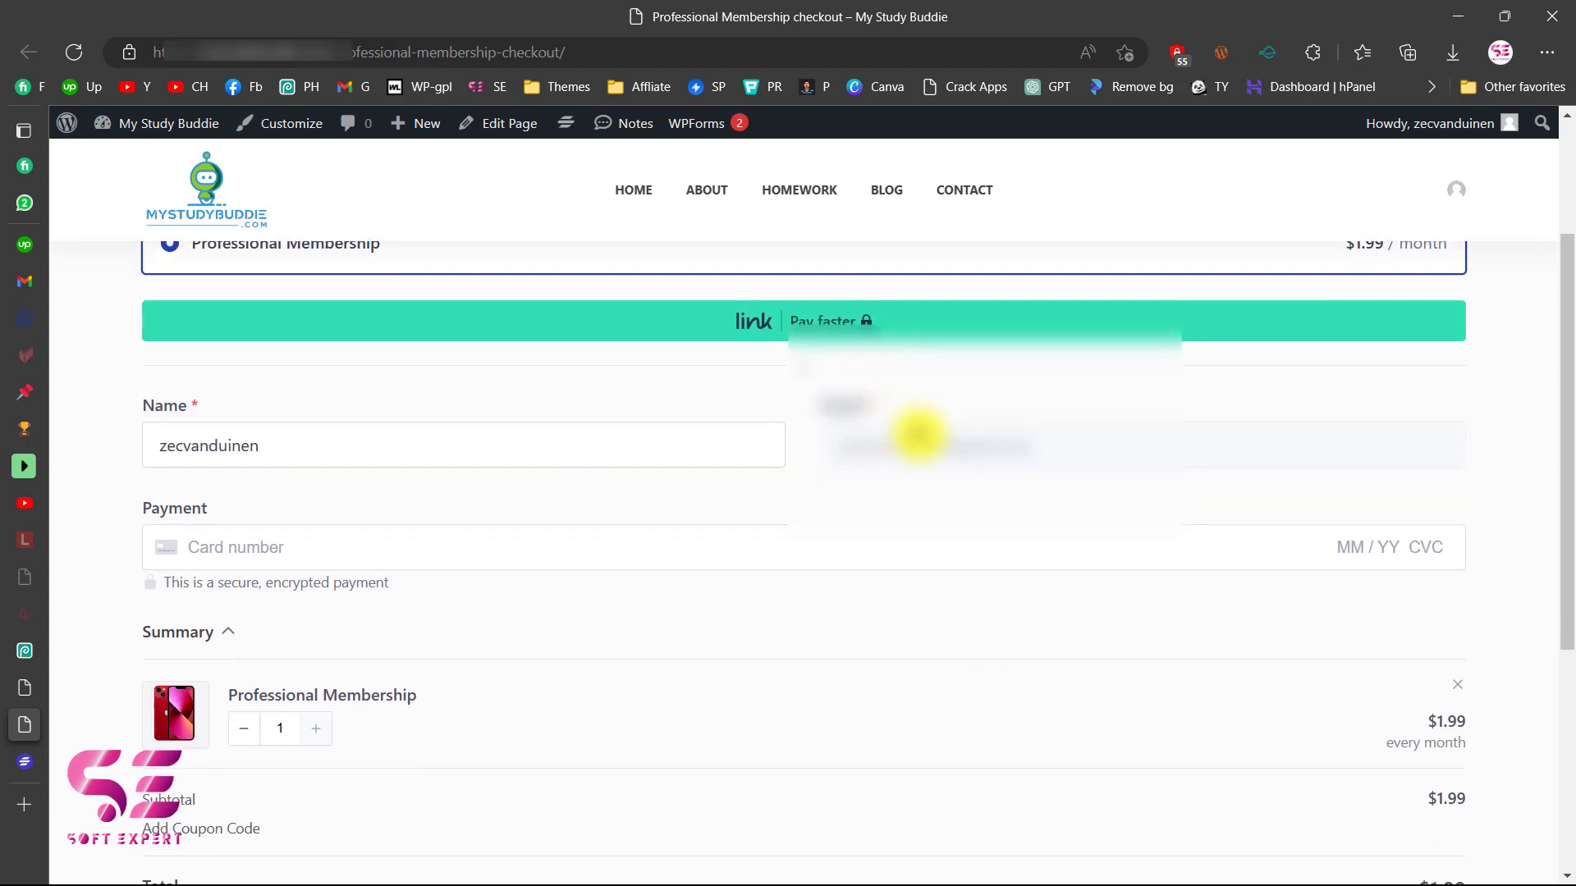
pyautogui.scroll(-1, 916, 435)
pyautogui.click(539, 440)
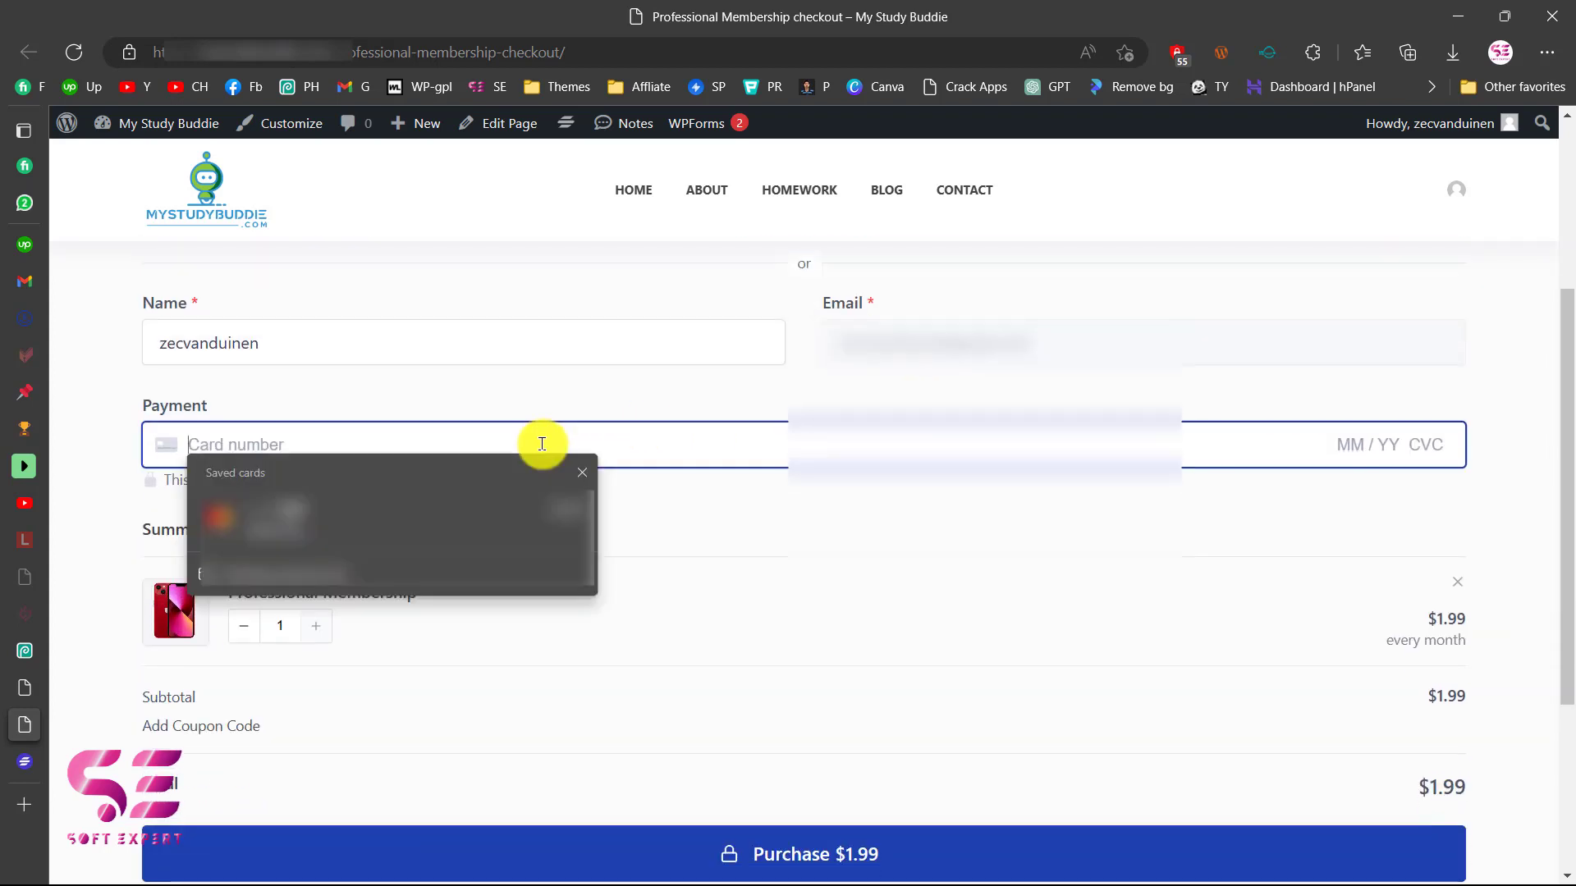
pyautogui.click(653, 517)
pyautogui.scroll(-1, 657, 517)
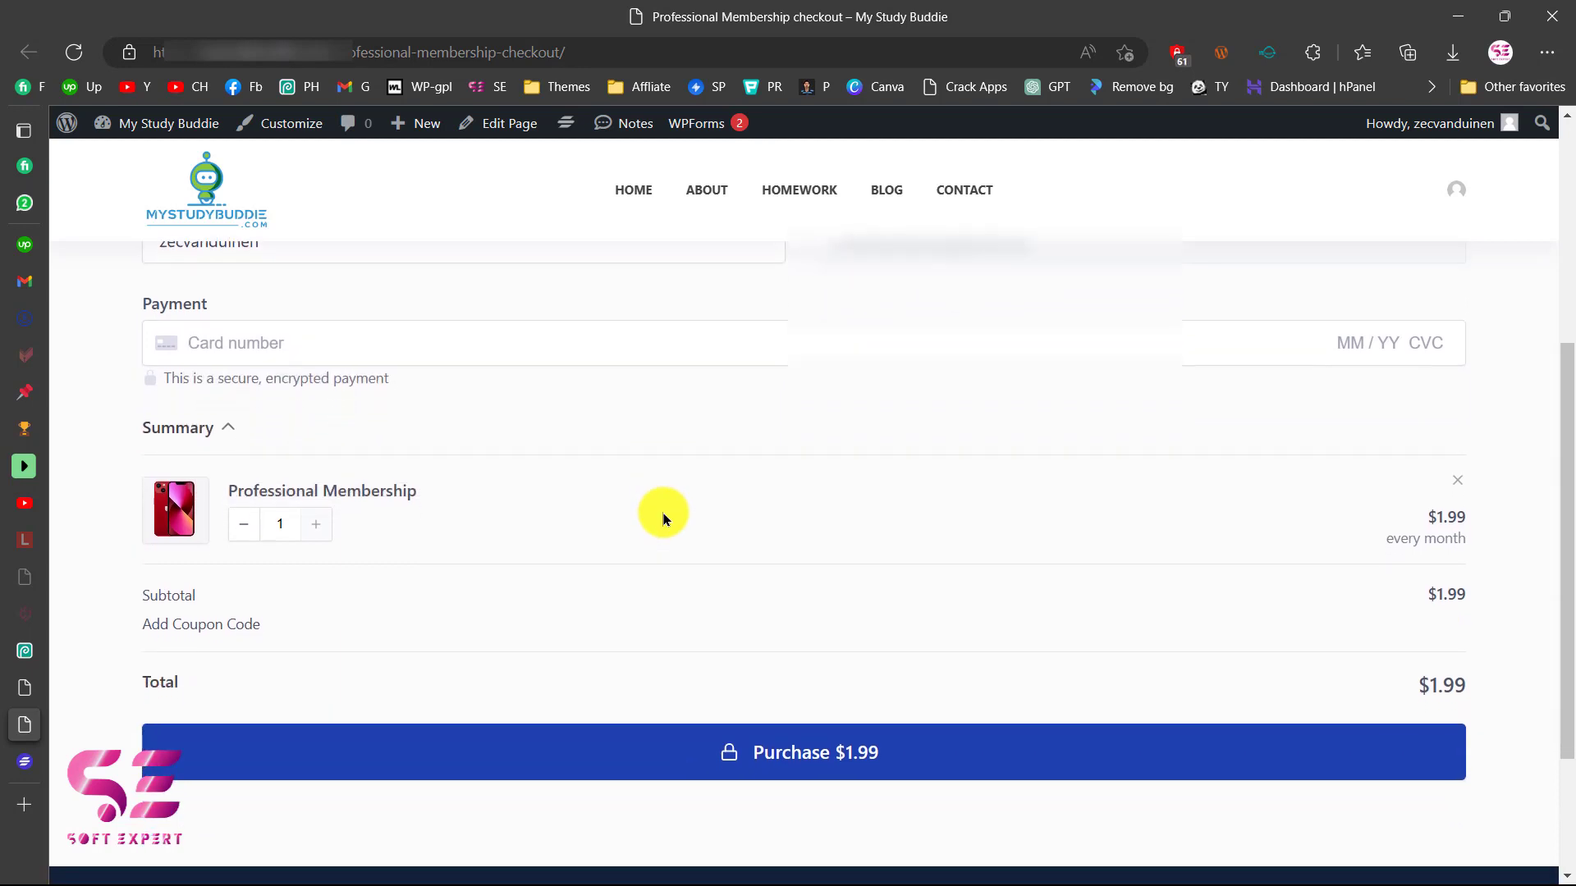
pyautogui.scroll(-1, 416, 482)
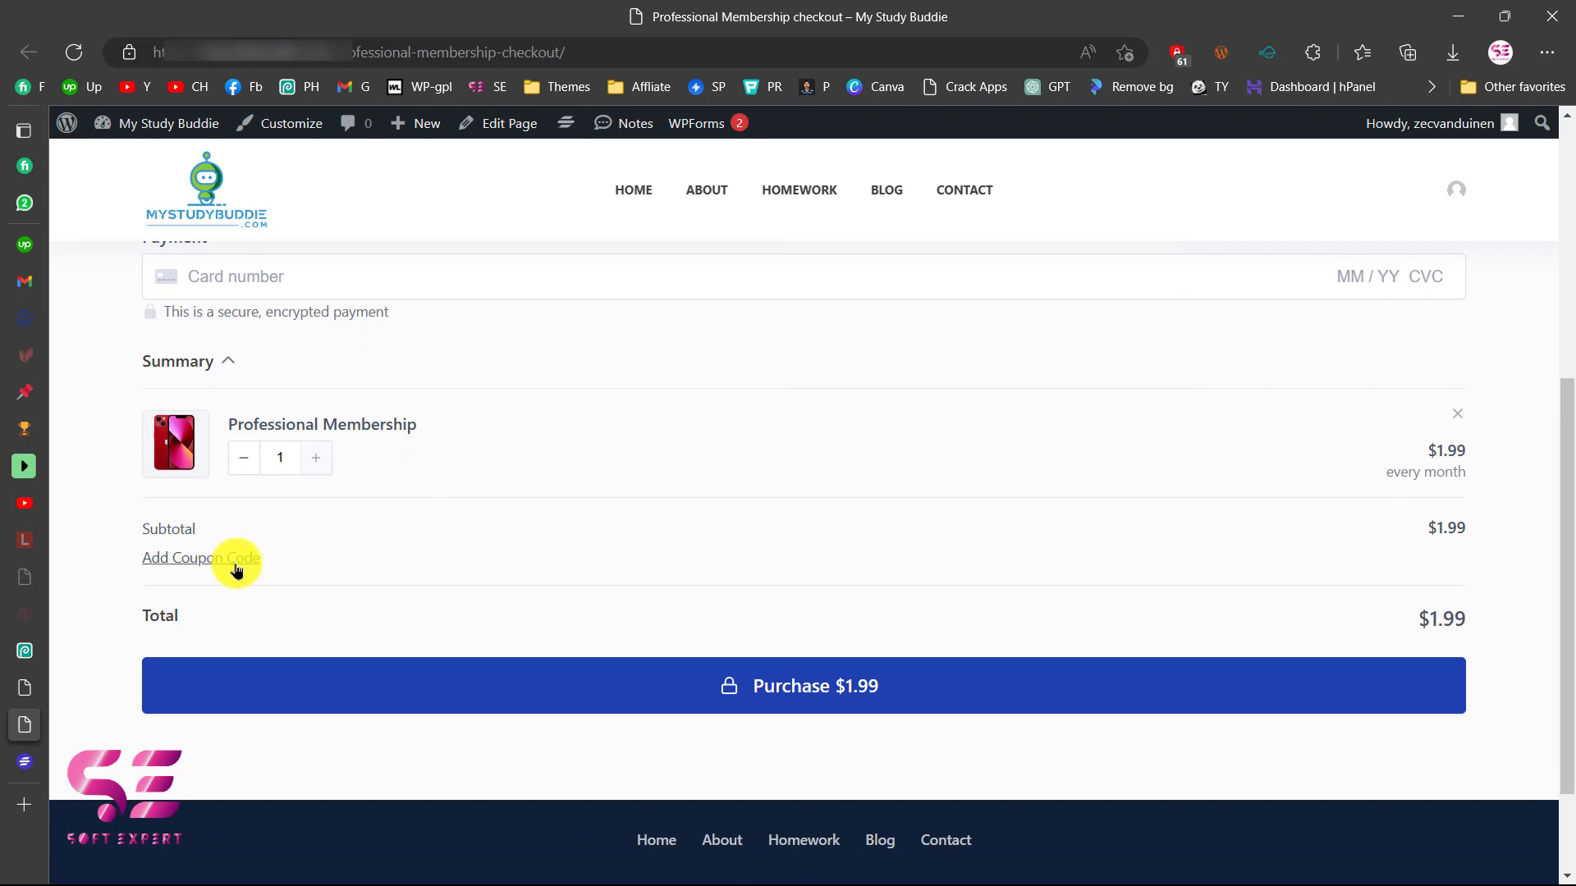
pyautogui.click(872, 686)
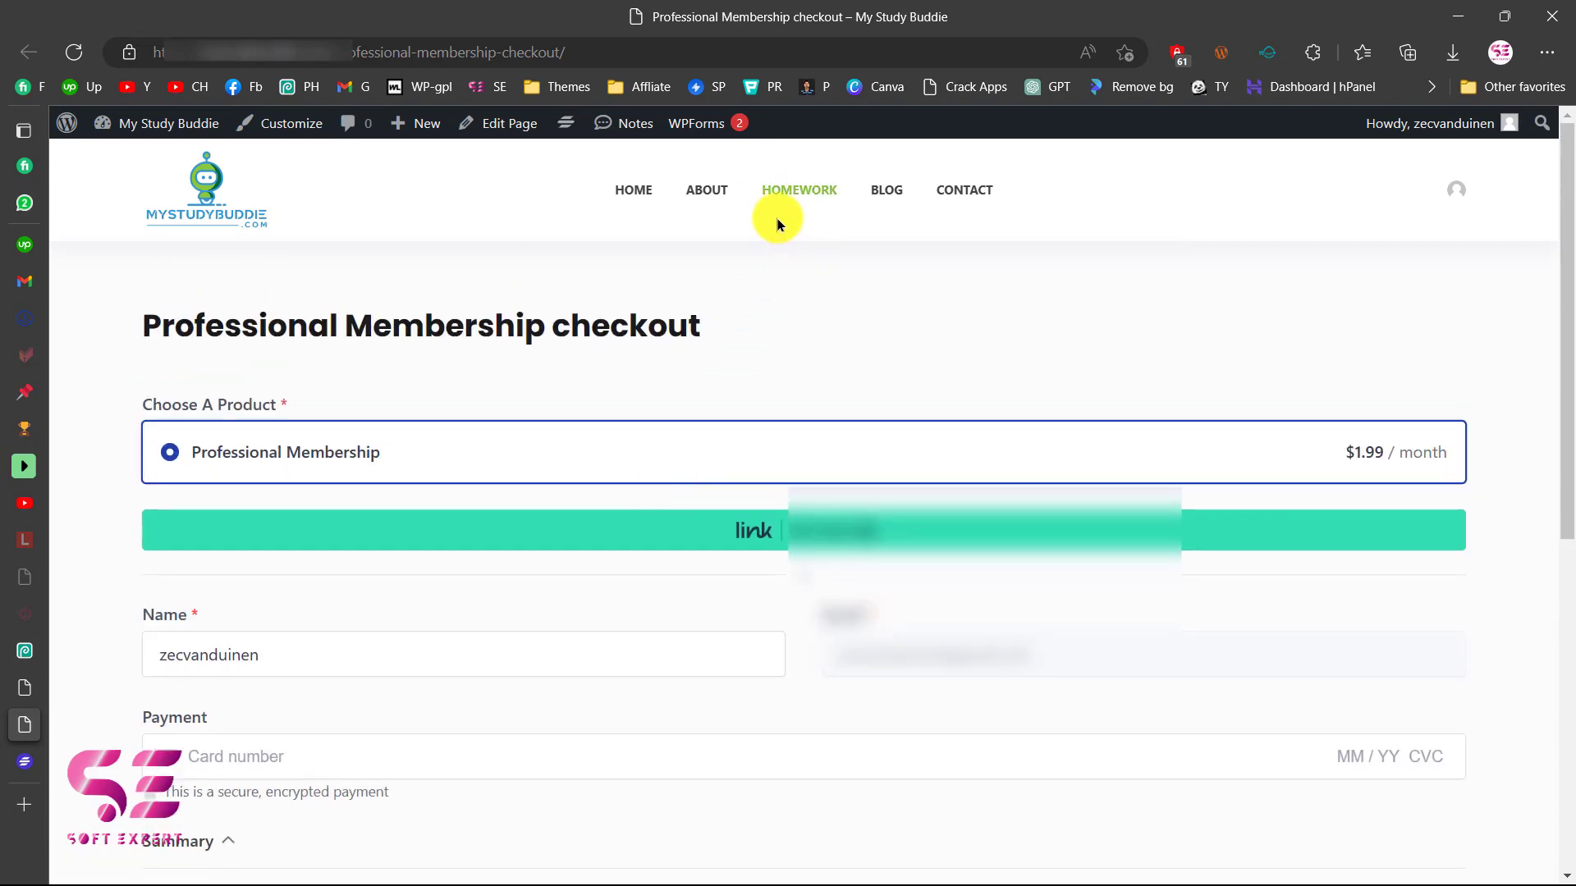
# Check the Homework page's restriction message and Buy Now link in an InPrivate window, then return to SureMembers
pyautogui.rightClick(802, 192)
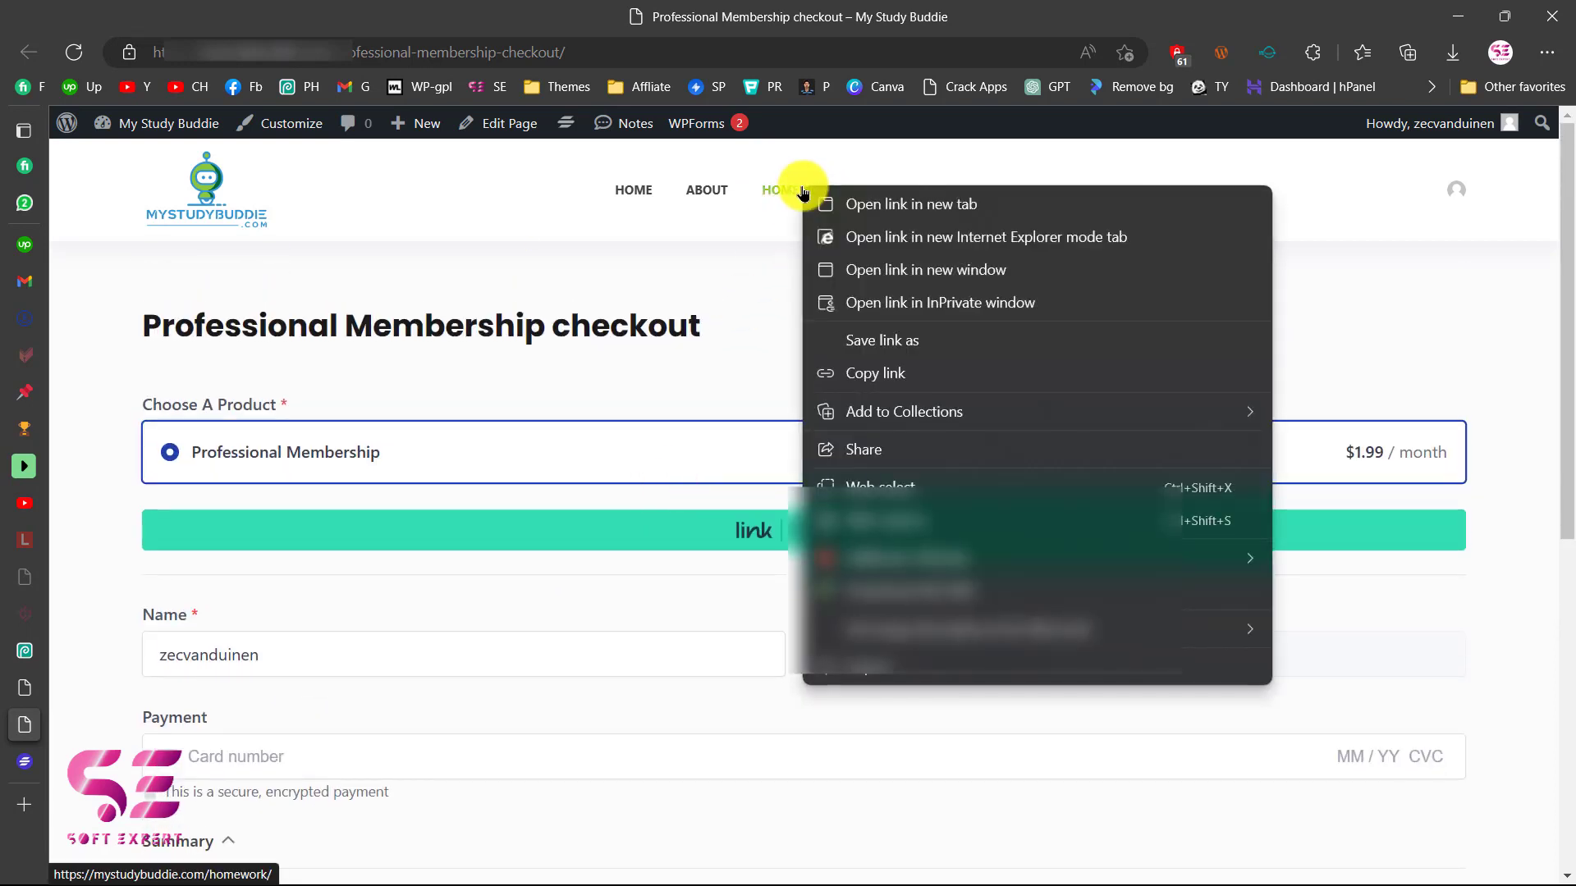
pyautogui.click(889, 303)
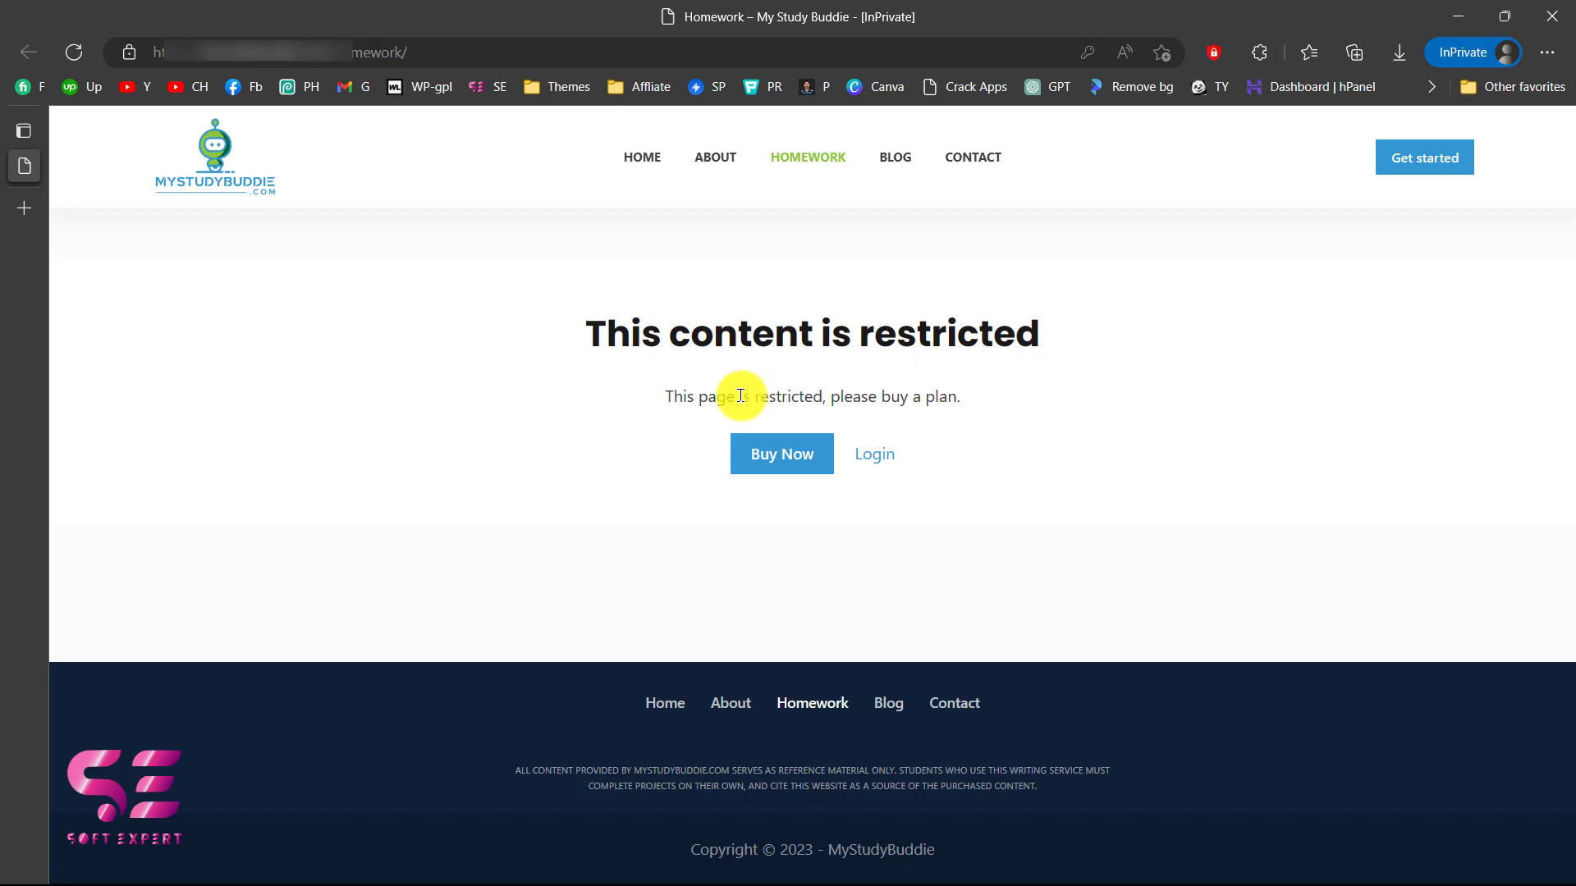
pyautogui.moveTo(680, 400); pyautogui.dragTo(957, 404)
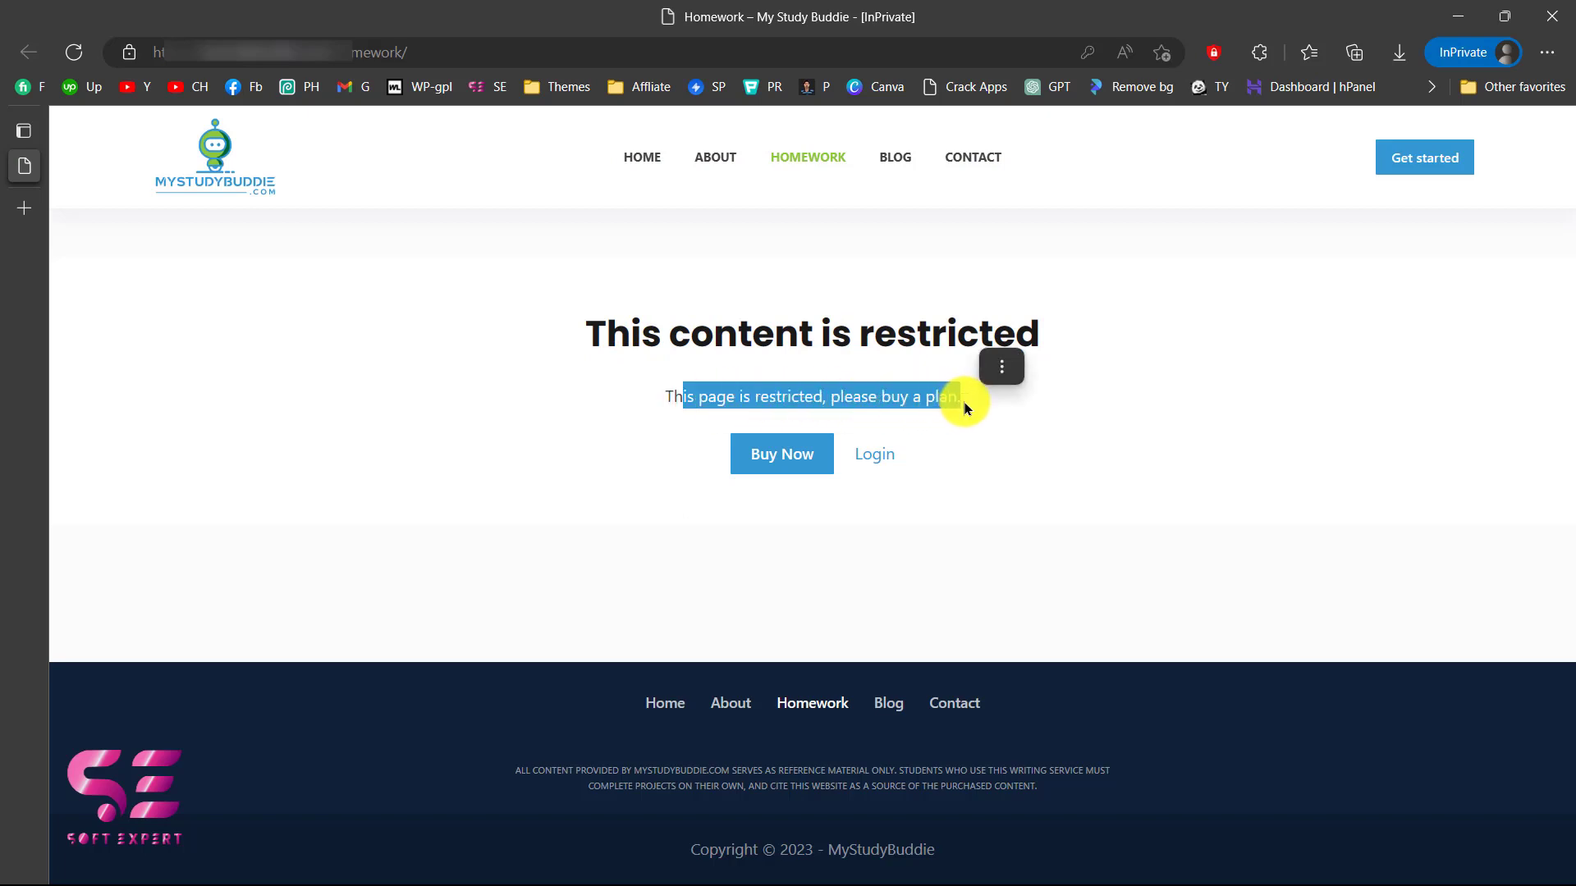
pyautogui.click(716, 401)
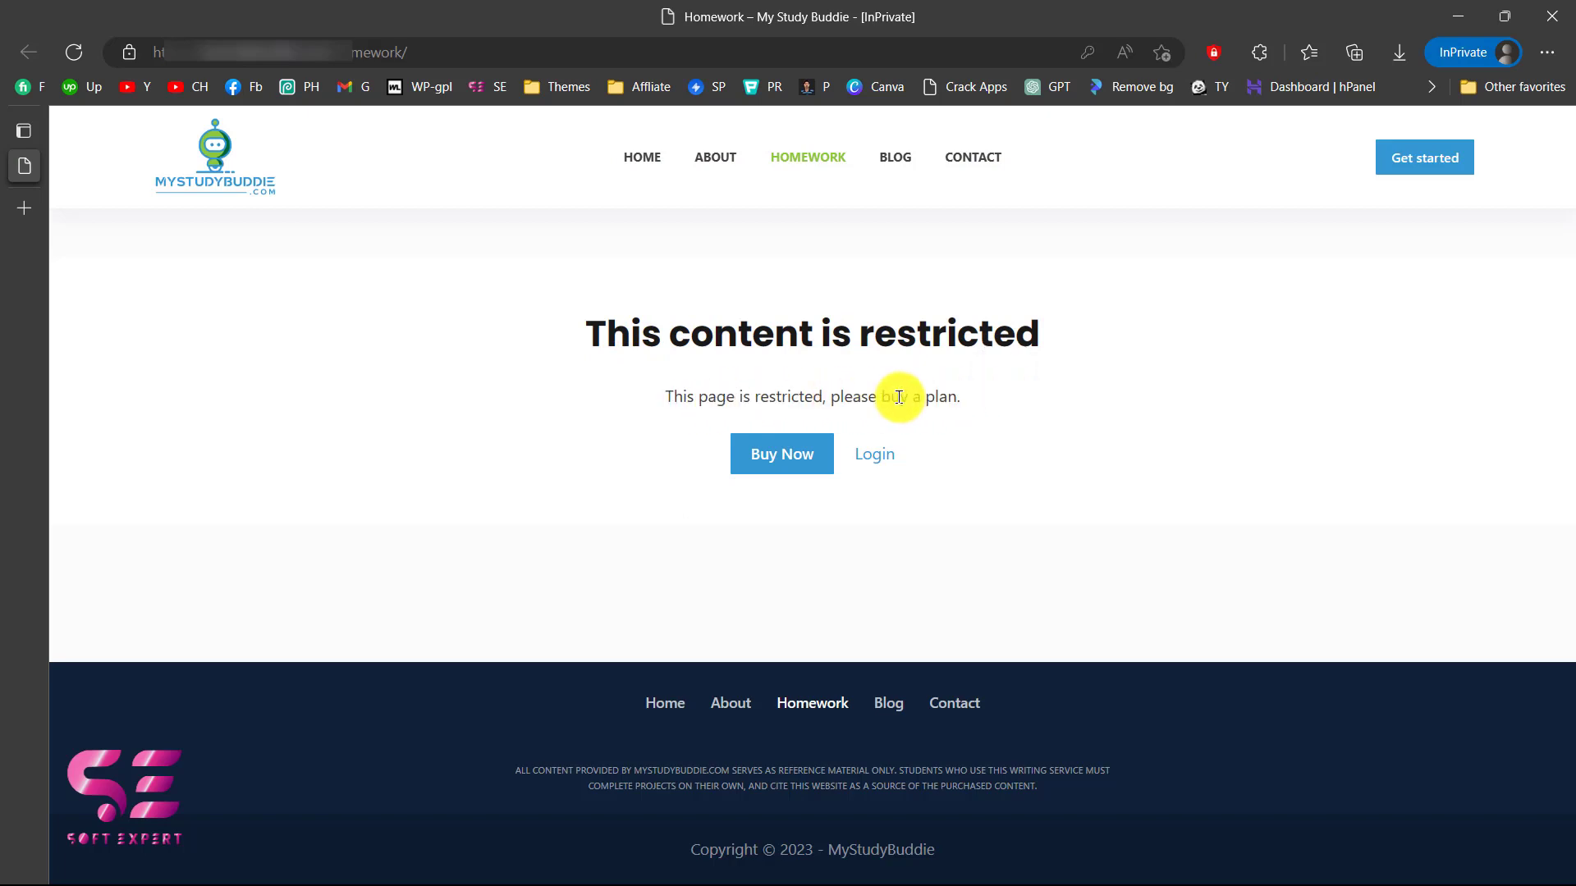
pyautogui.click(805, 457)
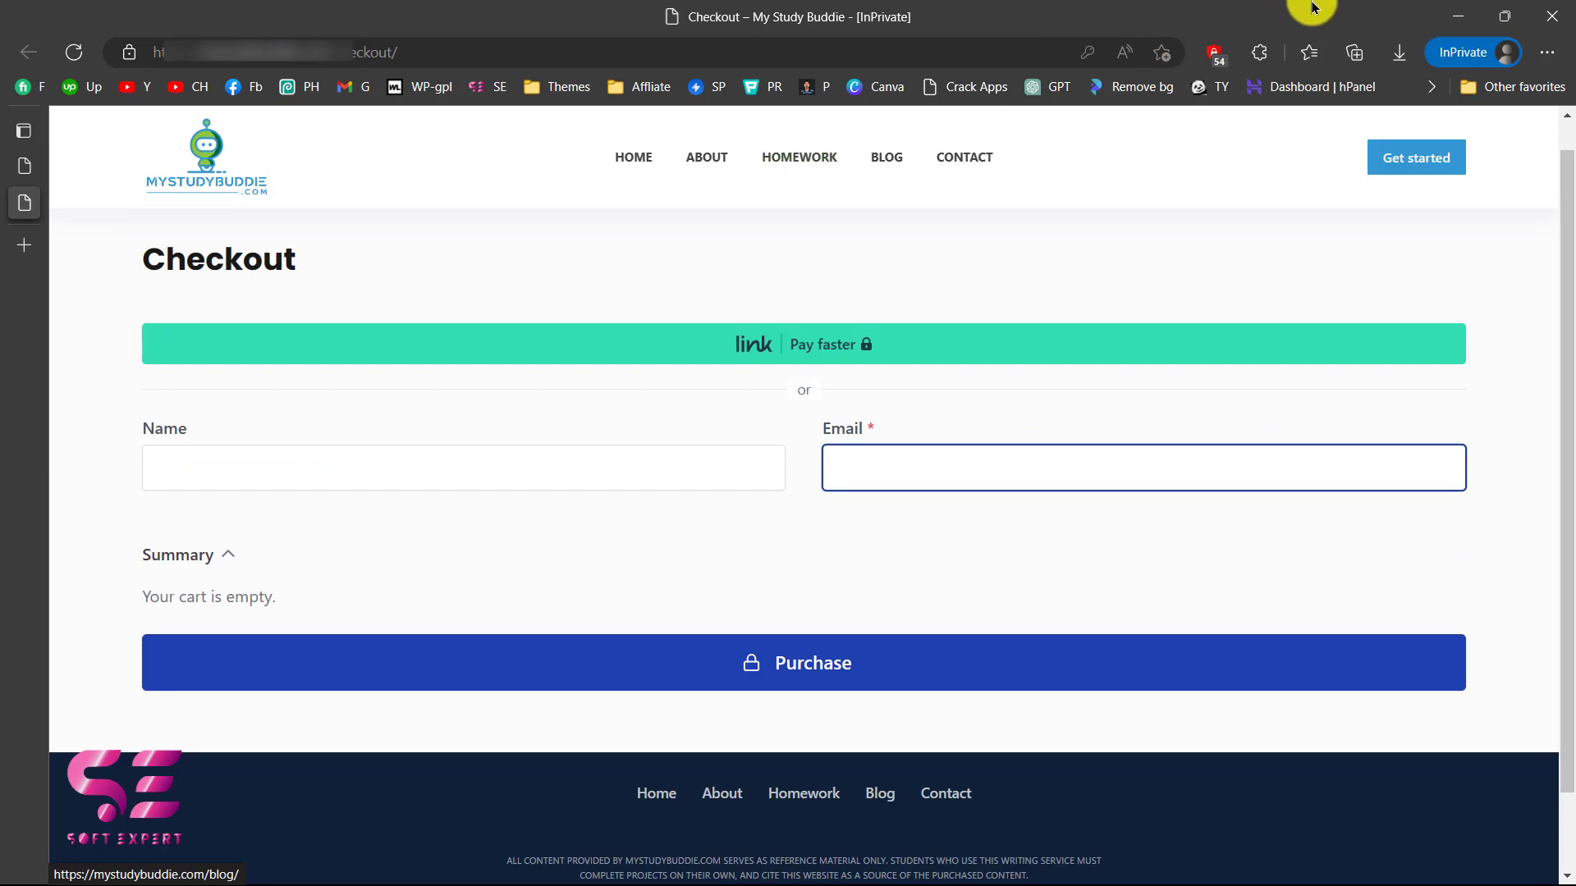
pyautogui.click(1451, 32)
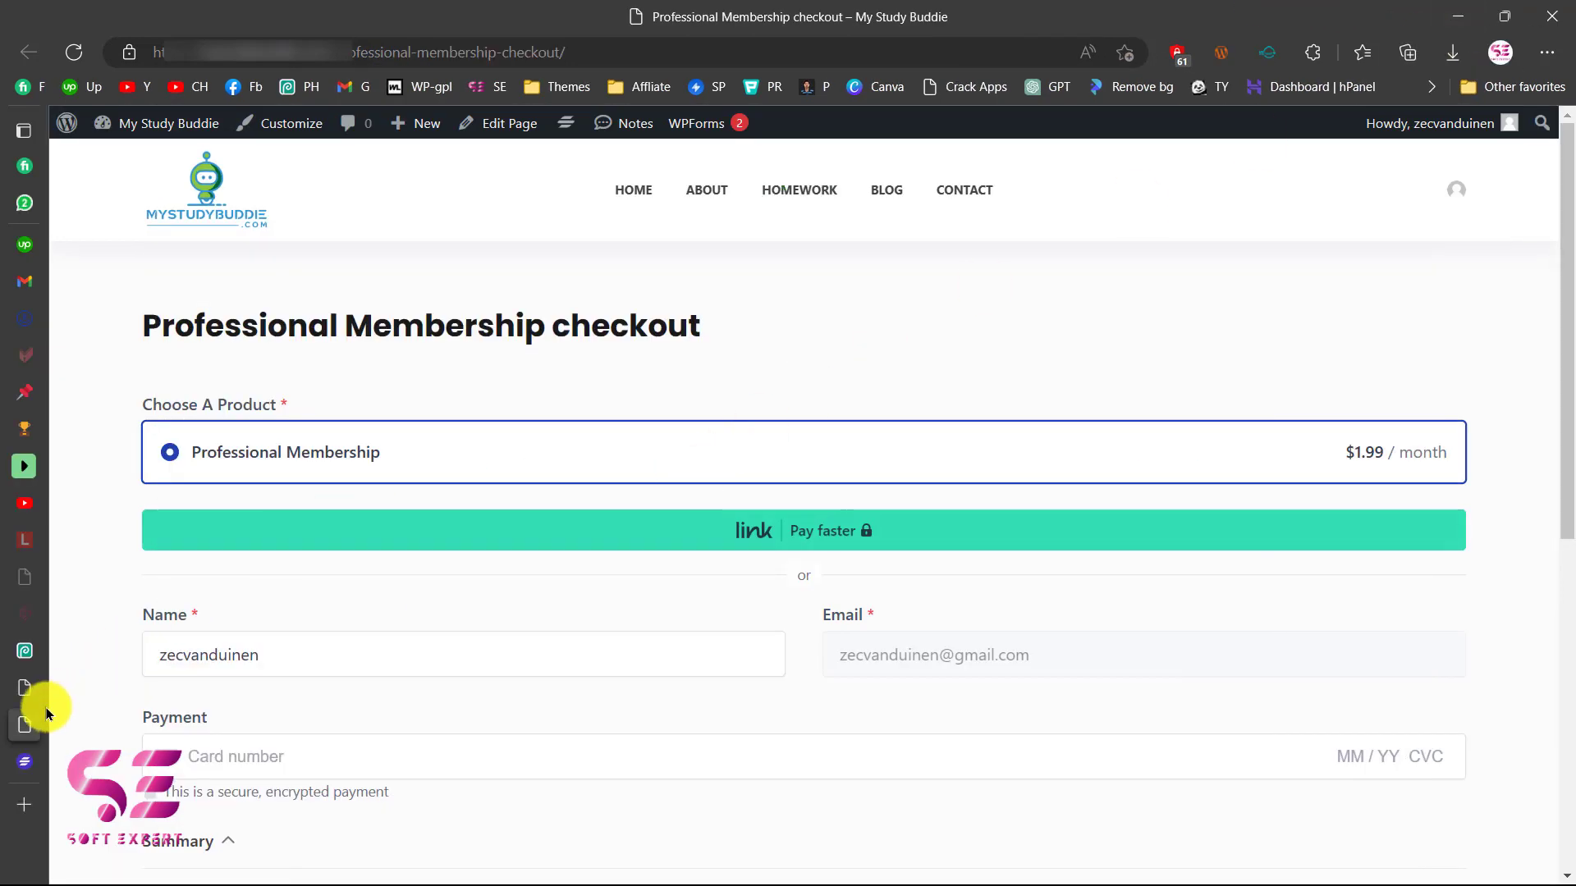
pyautogui.click(25, 762)
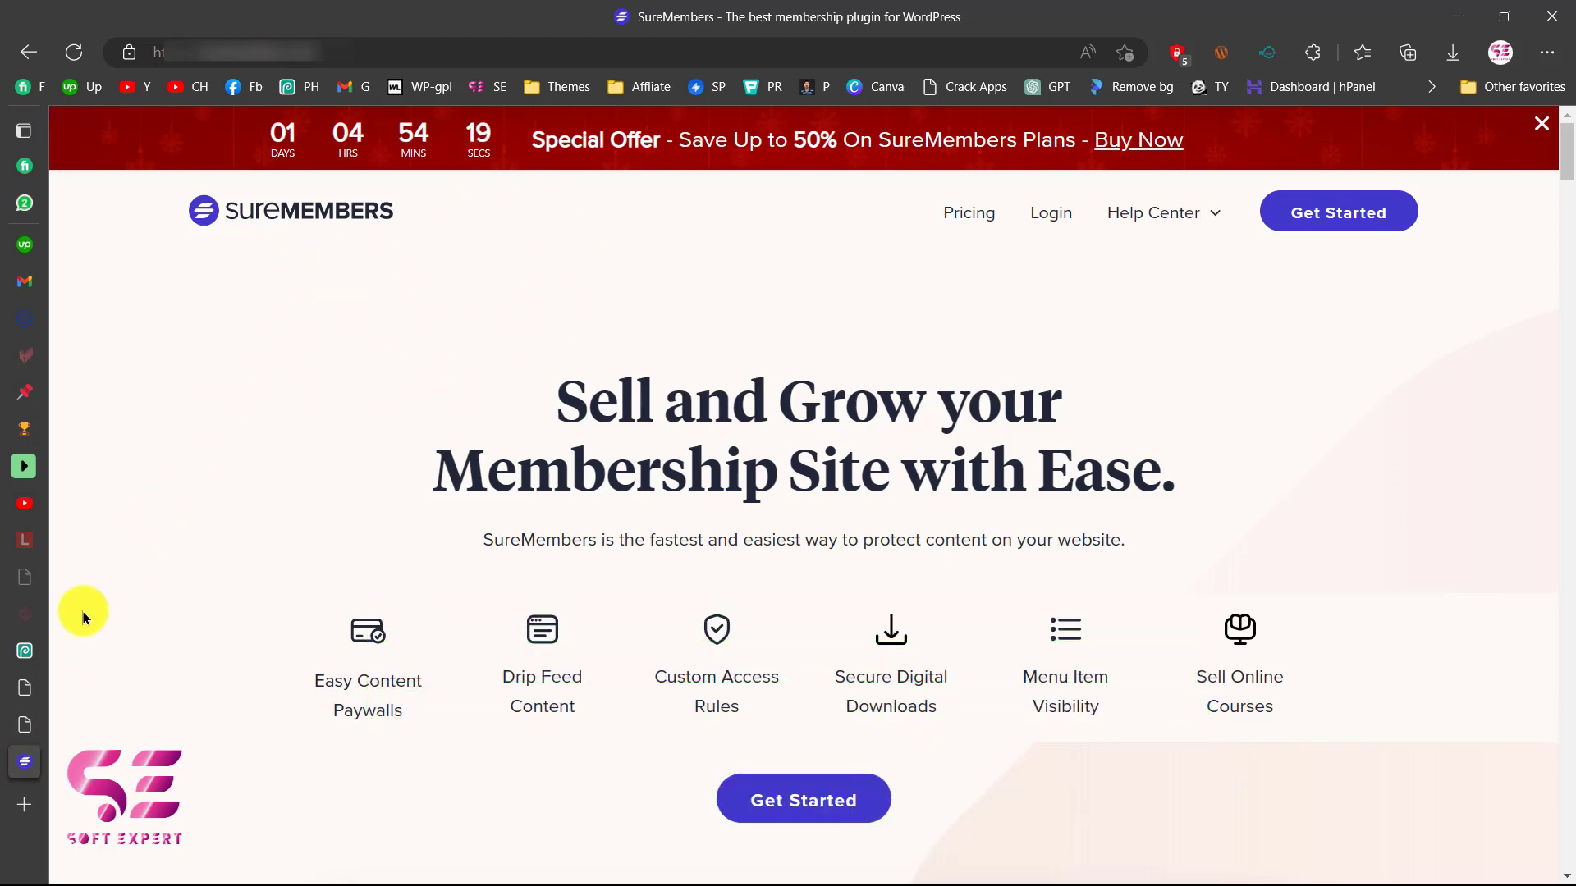
# Return to the editor tab's Pages list, then switch to the Soft Expert YouTube Videos tab
pyautogui.click(27, 689)
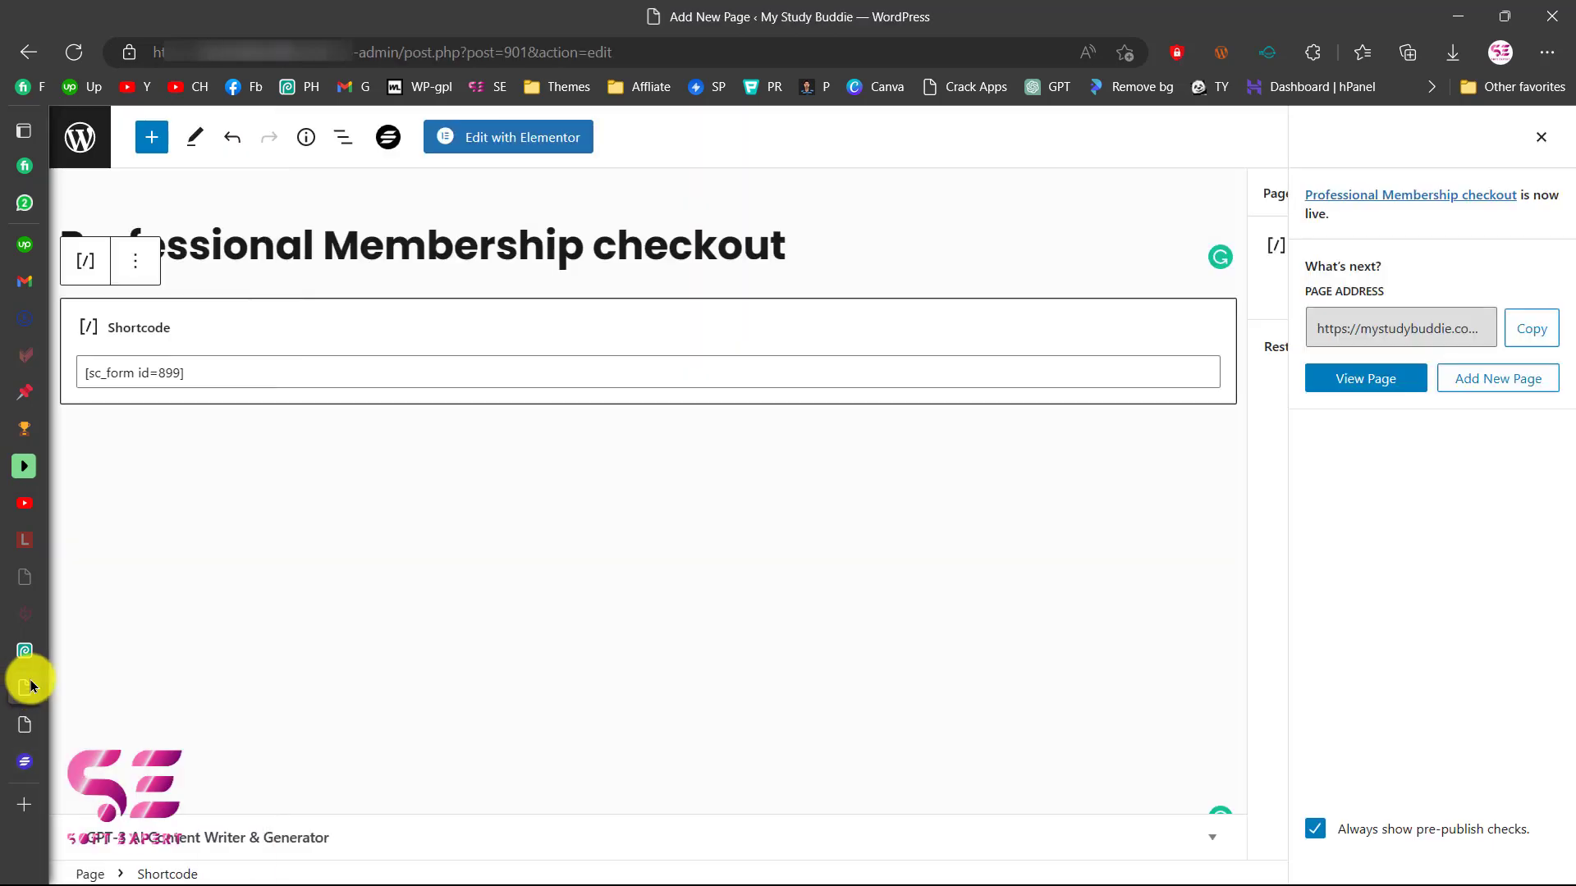
pyautogui.click(80, 137)
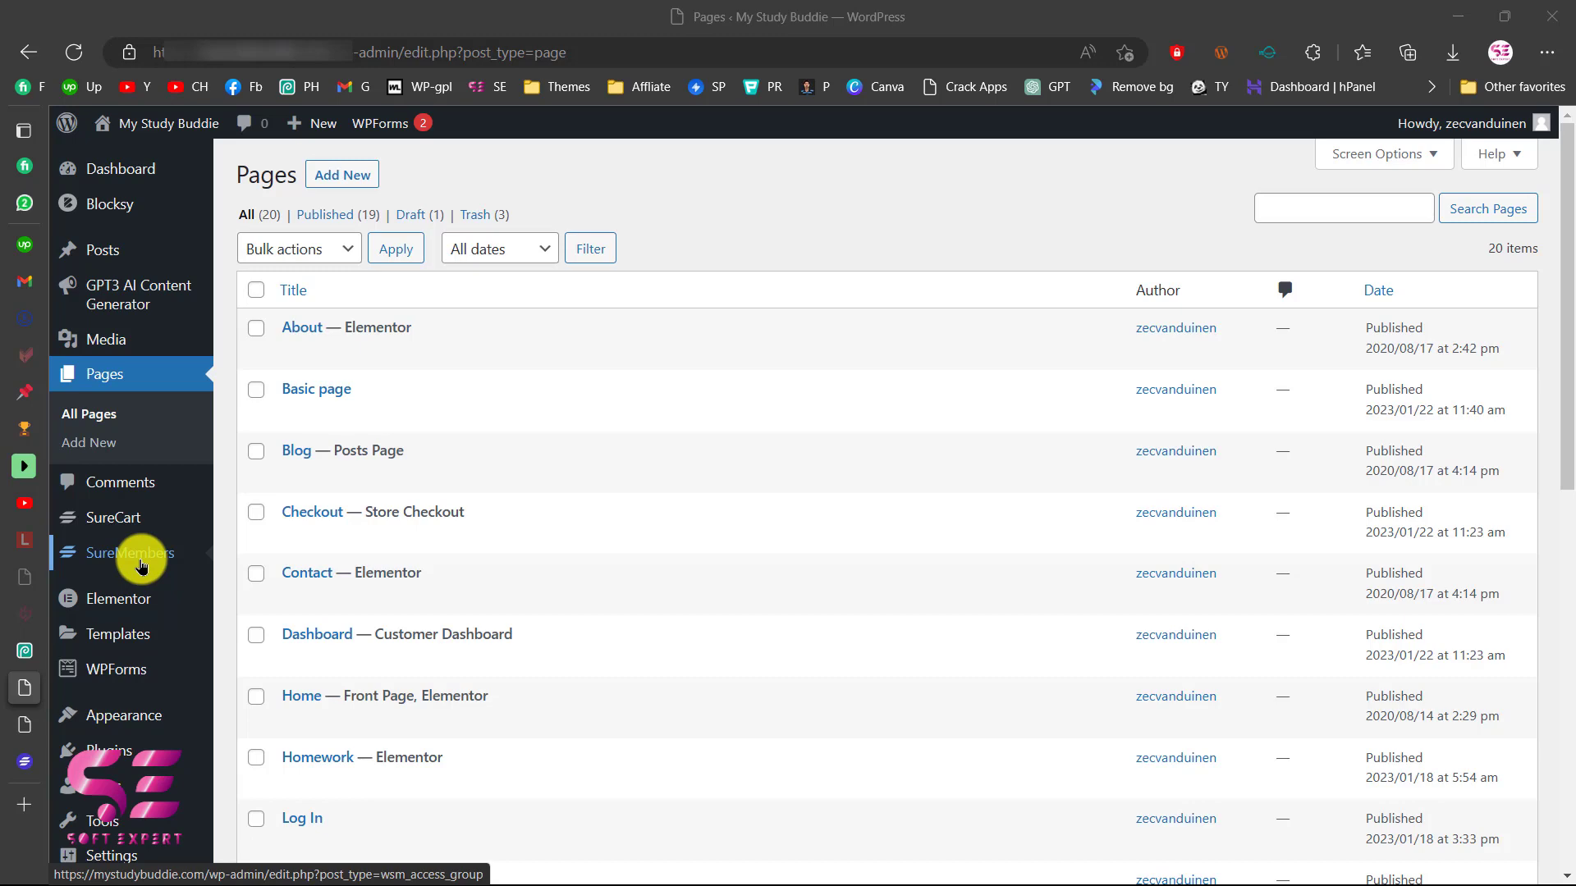
pyautogui.click(25, 503)
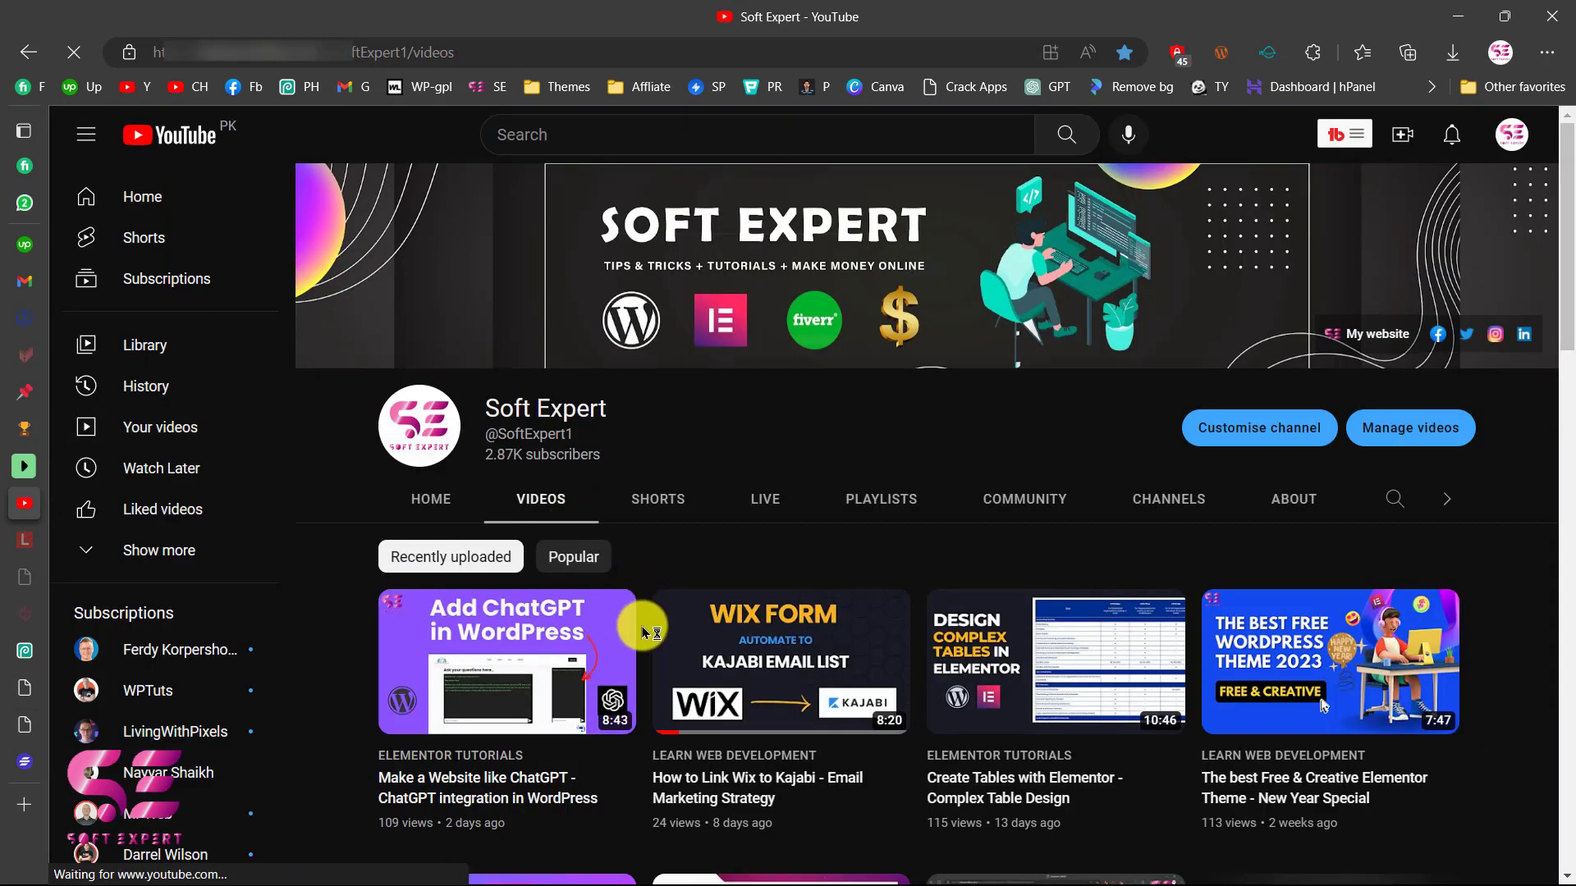
pyautogui.scroll(-10, 641, 627)
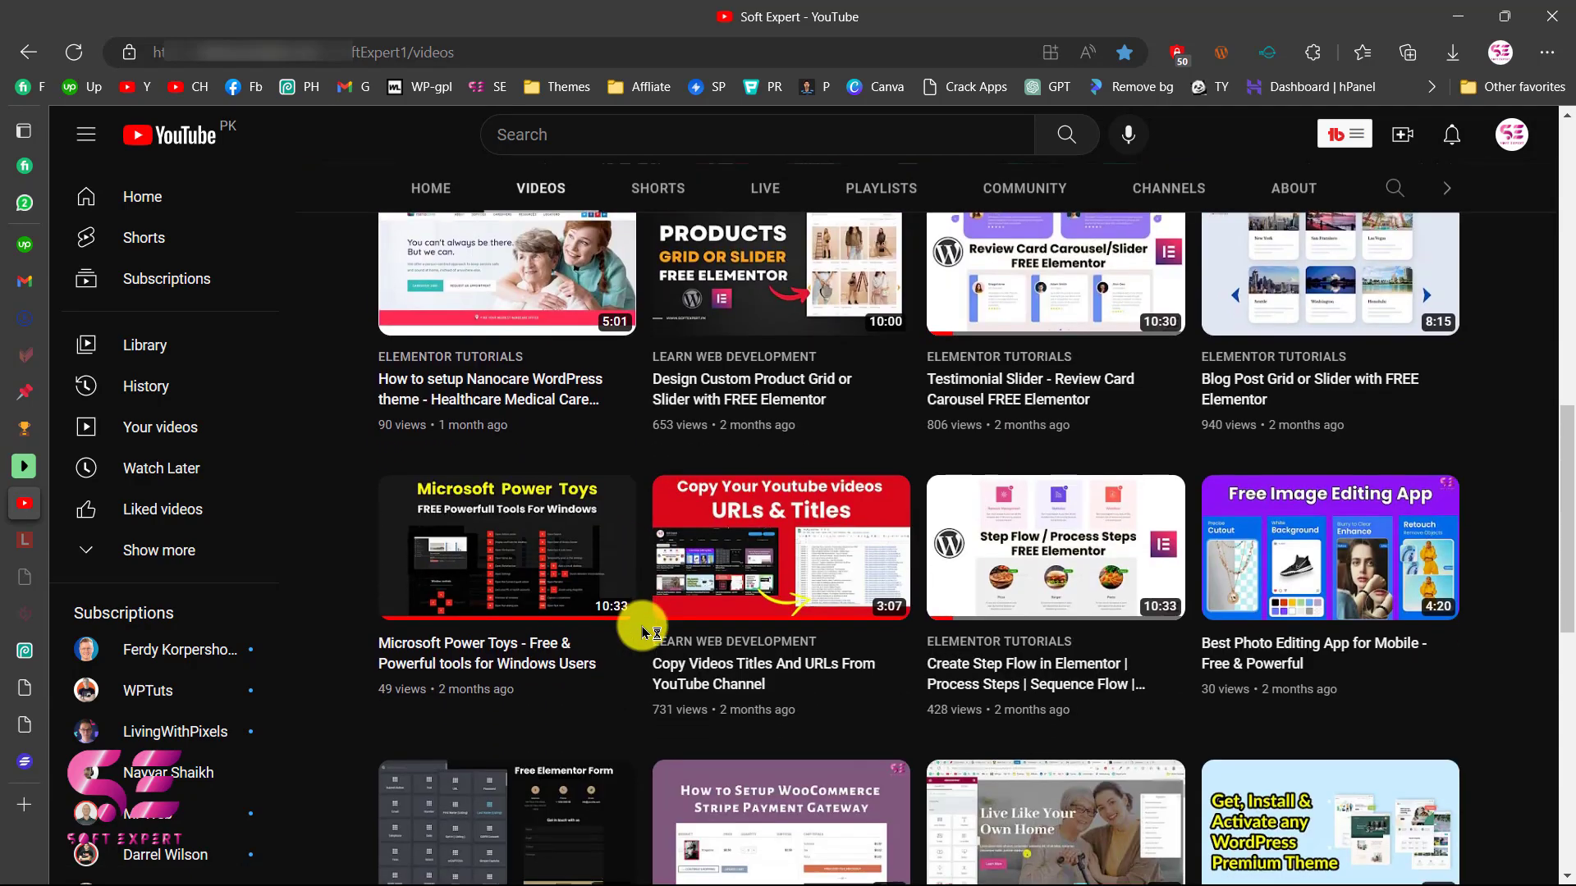
pyautogui.scroll(-14, 641, 627)
pyautogui.scroll(-4, 642, 627)
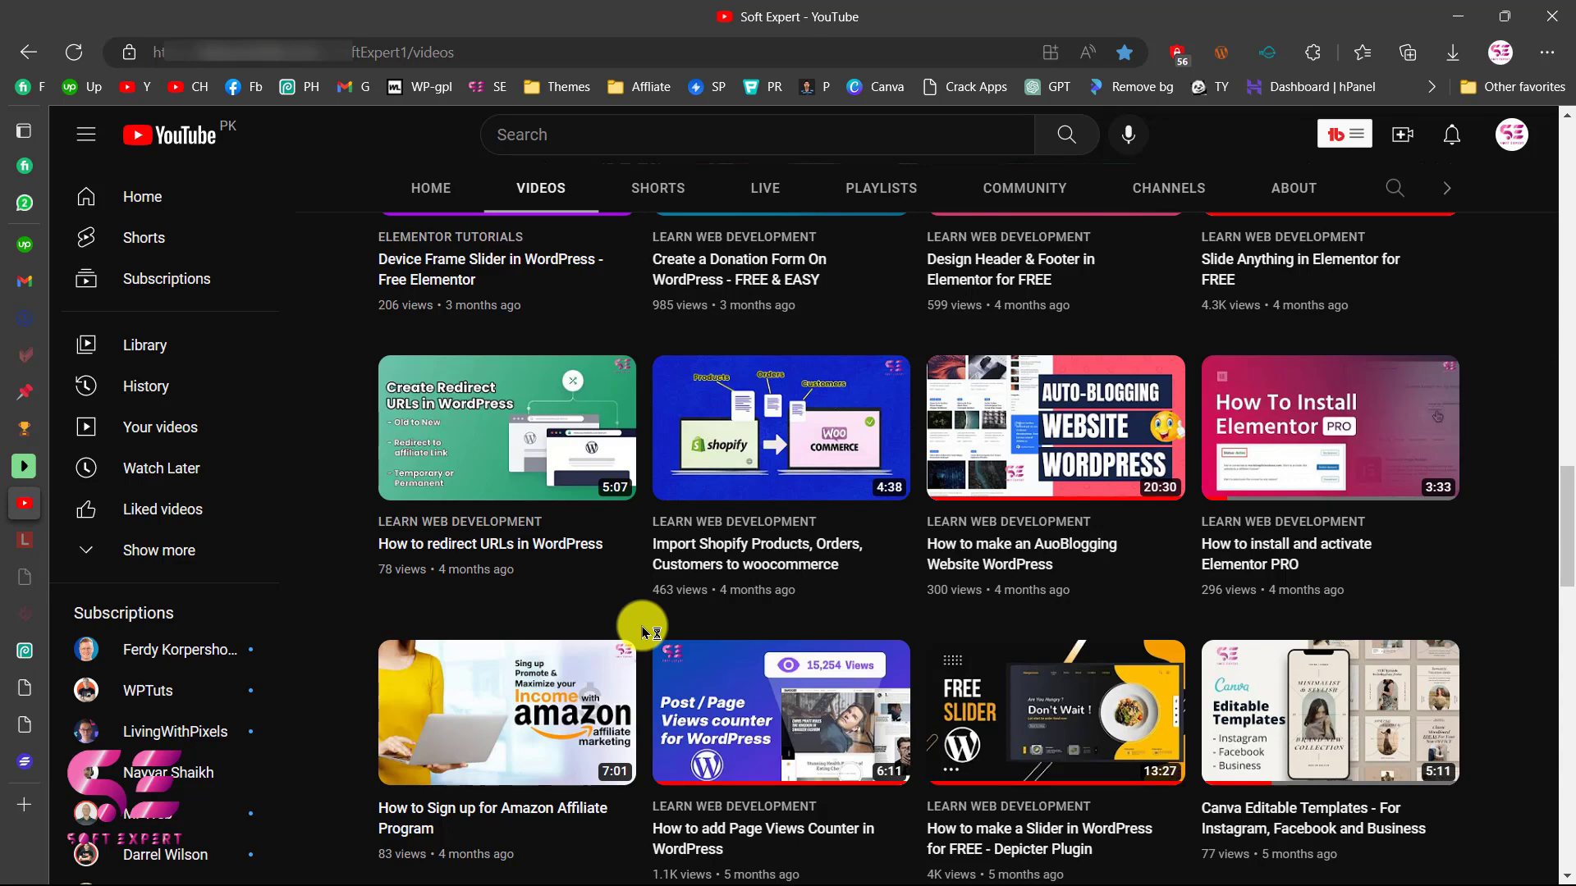
pyautogui.scroll(-3, 642, 627)
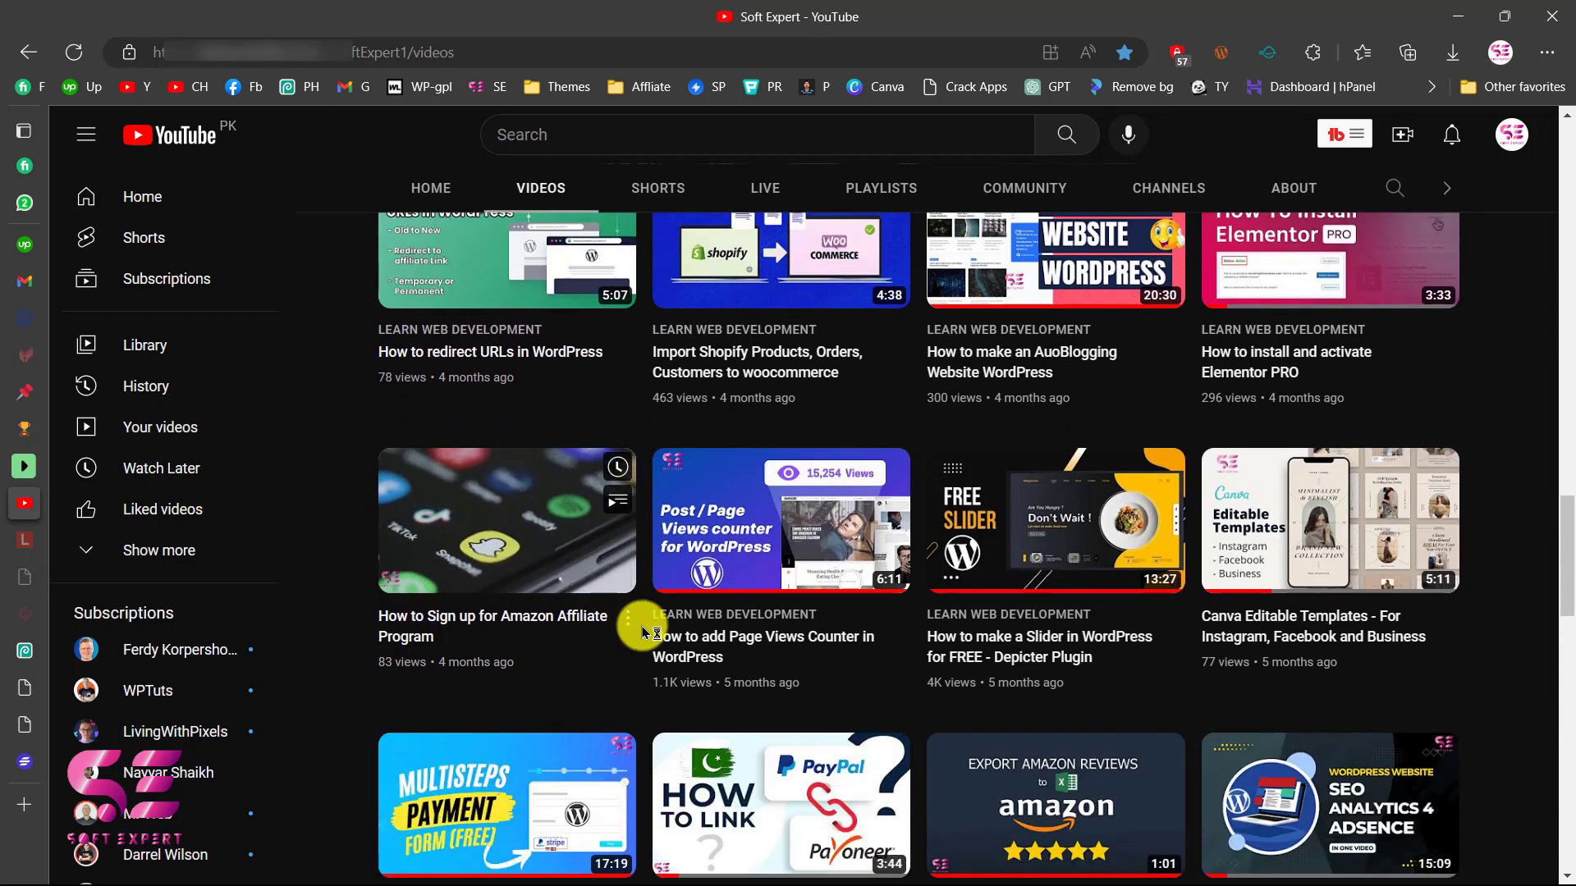